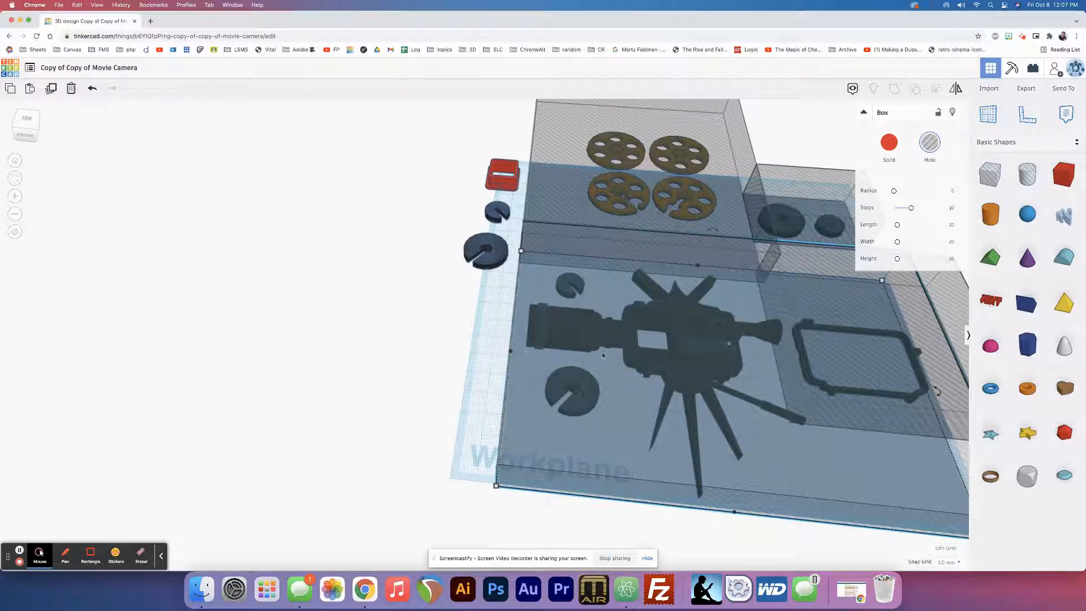
# Narrow the large hole box to about 54 mm so it covers only the rectangular frame and clears the movie camera
pyautogui.moveTo(509, 352)
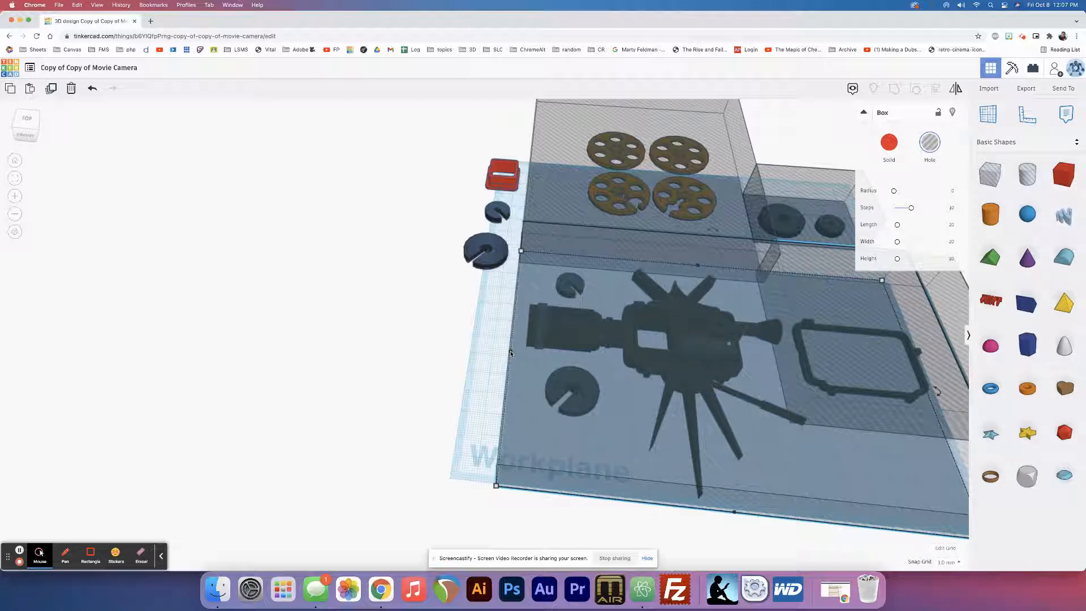
pyautogui.moveTo(511, 353); pyautogui.dragTo(695, 352)
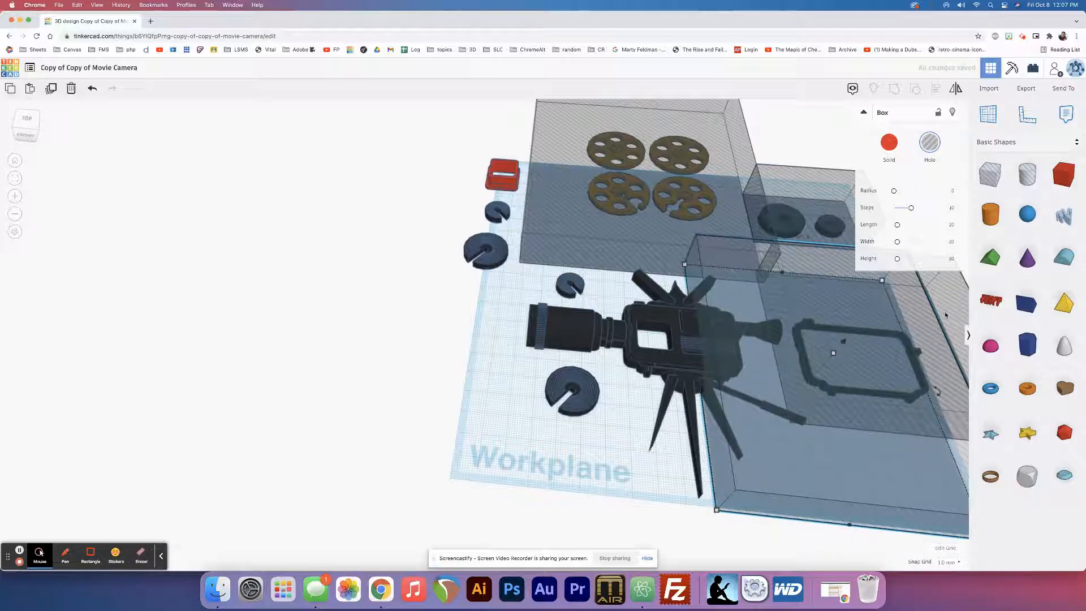
pyautogui.hotkey('ctrl', 'z')
pyautogui.moveTo(773, 346); pyautogui.dragTo(795, 342)
pyautogui.hotkey('ctrl', 'z')
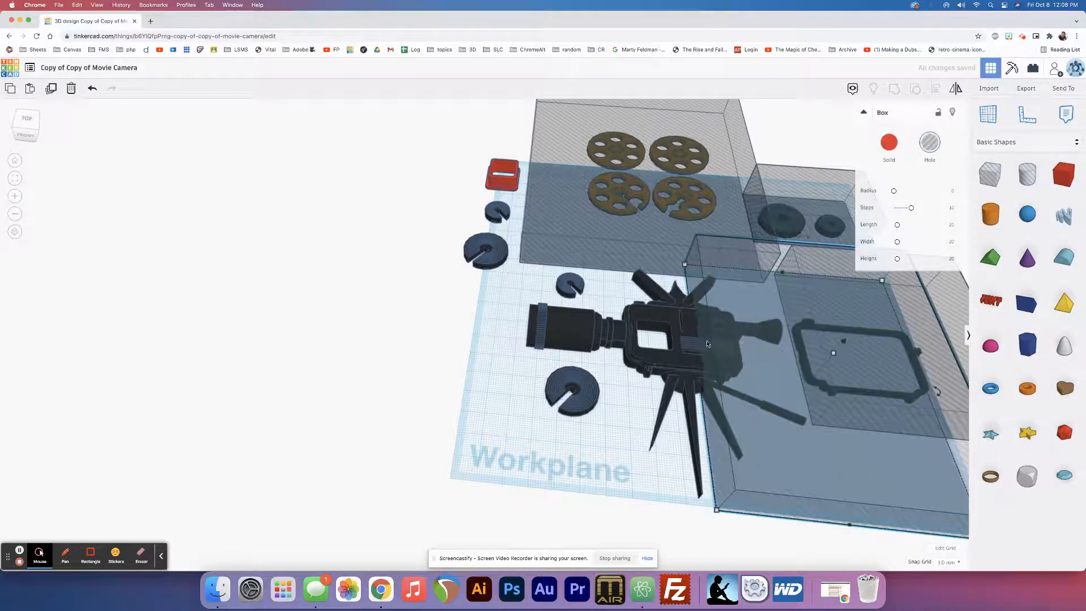
pyautogui.moveTo(699, 372); pyautogui.dragTo(794, 373)
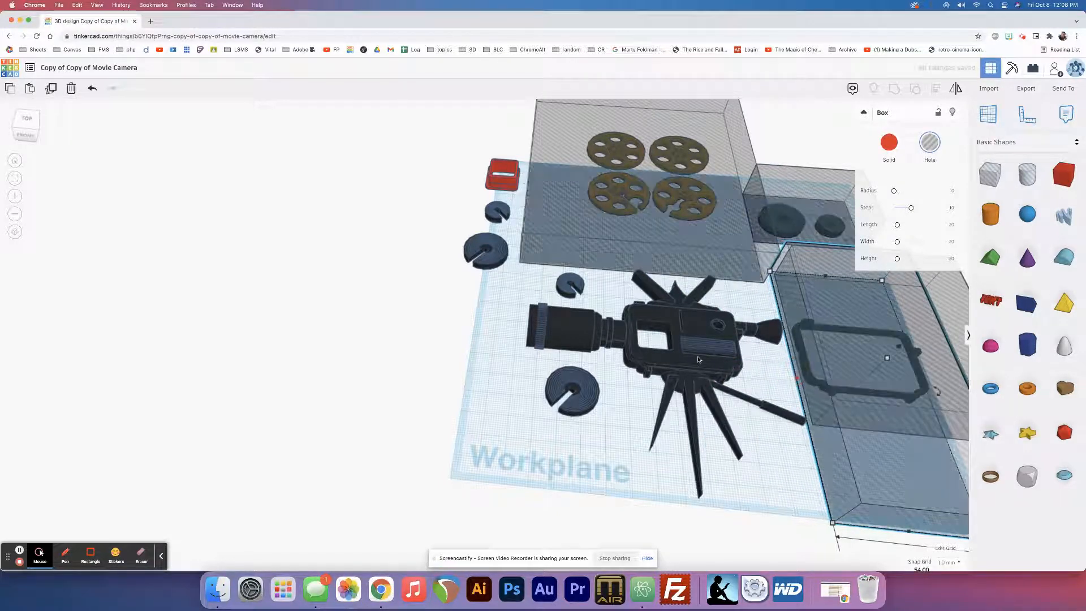
# Examine the movie camera from above, focusing on the small round opening in its body
pyautogui.click(680, 333)
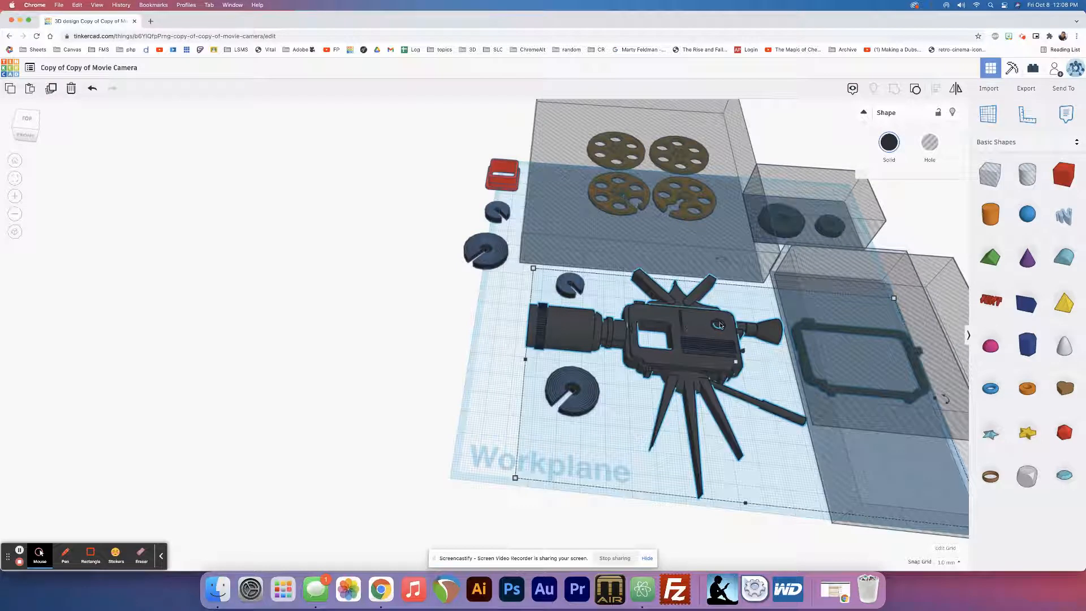
pyautogui.moveTo(720, 327); pyautogui.dragTo(704, 376, button='right')
pyautogui.scroll(-3, 703, 376)
pyautogui.moveTo(703, 376); pyautogui.dragTo(555, 362, button='middle')
pyautogui.moveTo(558, 360); pyautogui.dragTo(565, 368, button='right')
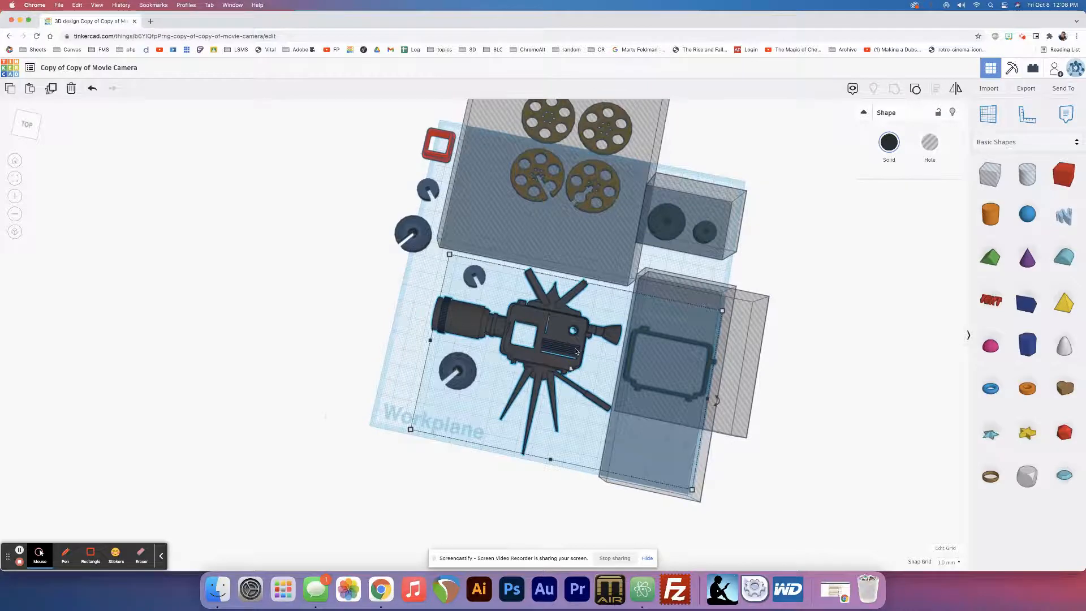
pyautogui.moveTo(576, 352); pyautogui.dragTo(469, 300, button='middle')
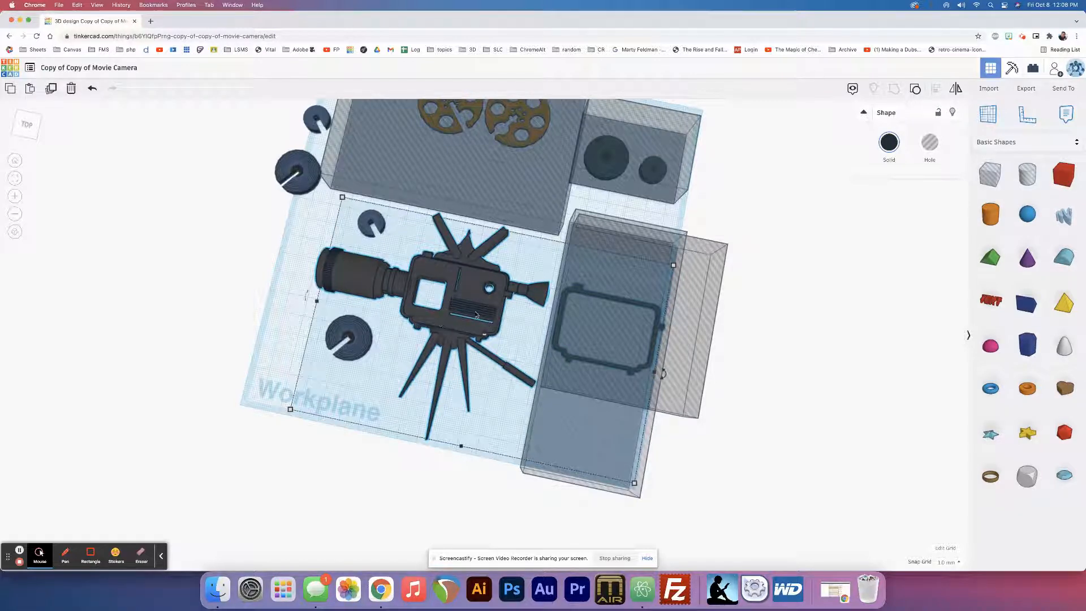
pyautogui.scroll(5, 492, 295)
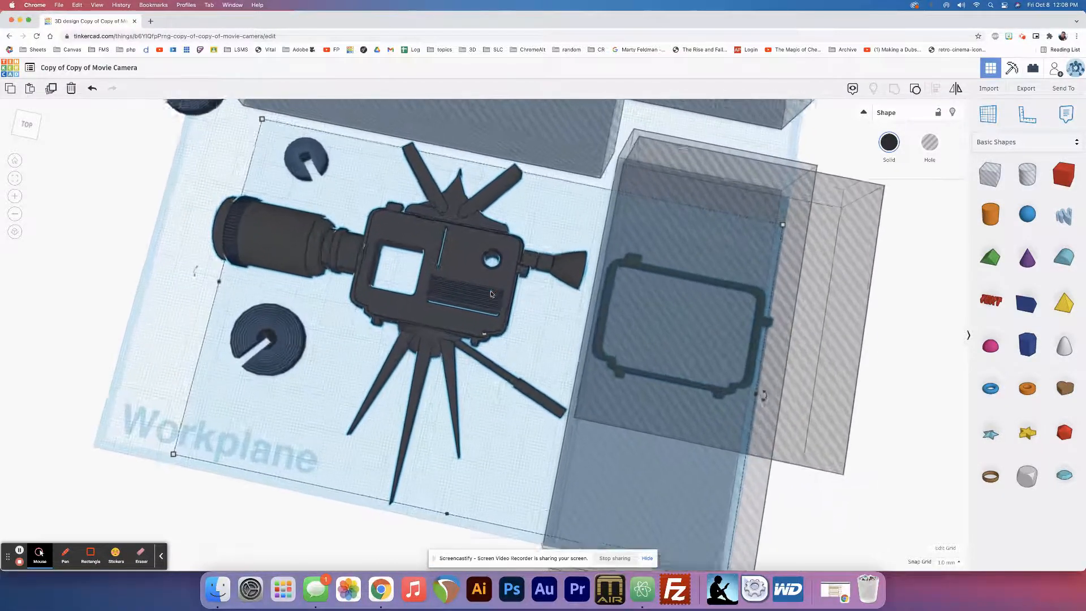
pyautogui.scroll(5, 490, 297)
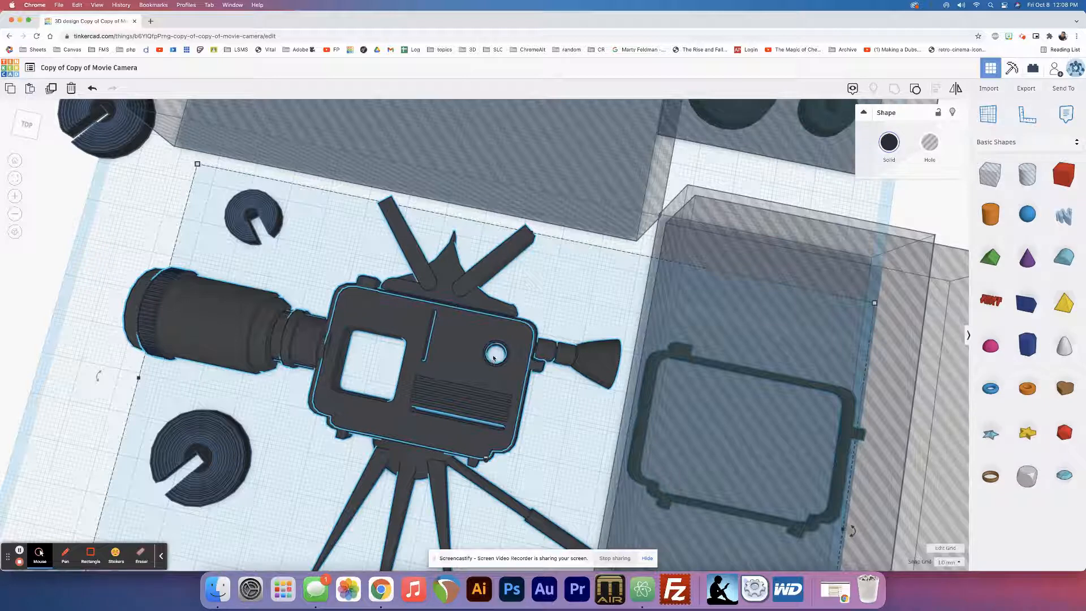
pyautogui.scroll(-6, 472, 358)
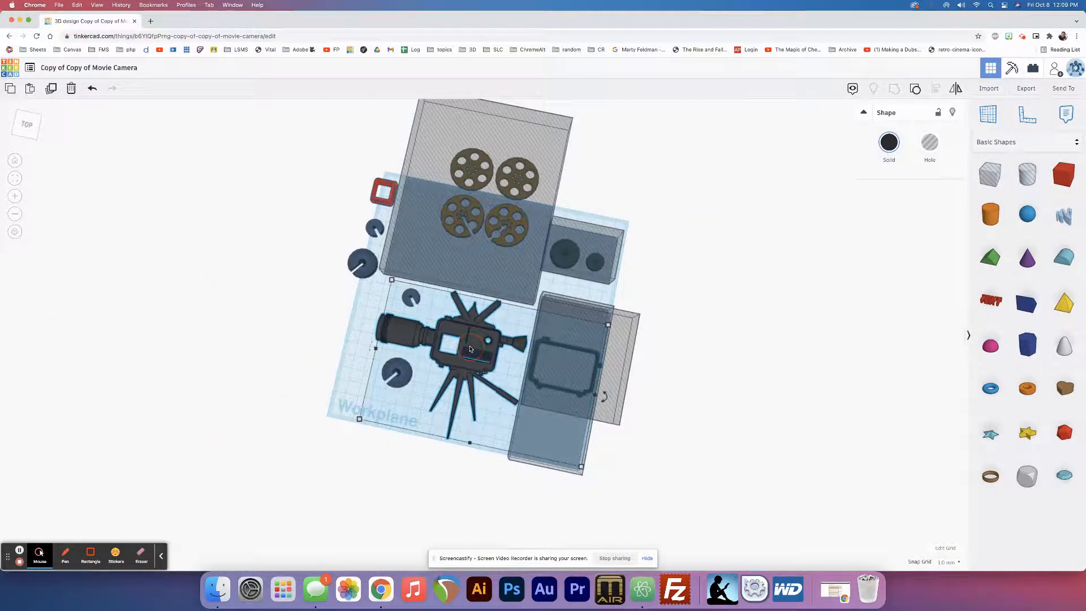
# Duplicate the grouped camera and frame shape and move the copy off the workplane, clear of the original
pyautogui.click(472, 344)
pyautogui.press('super+d')
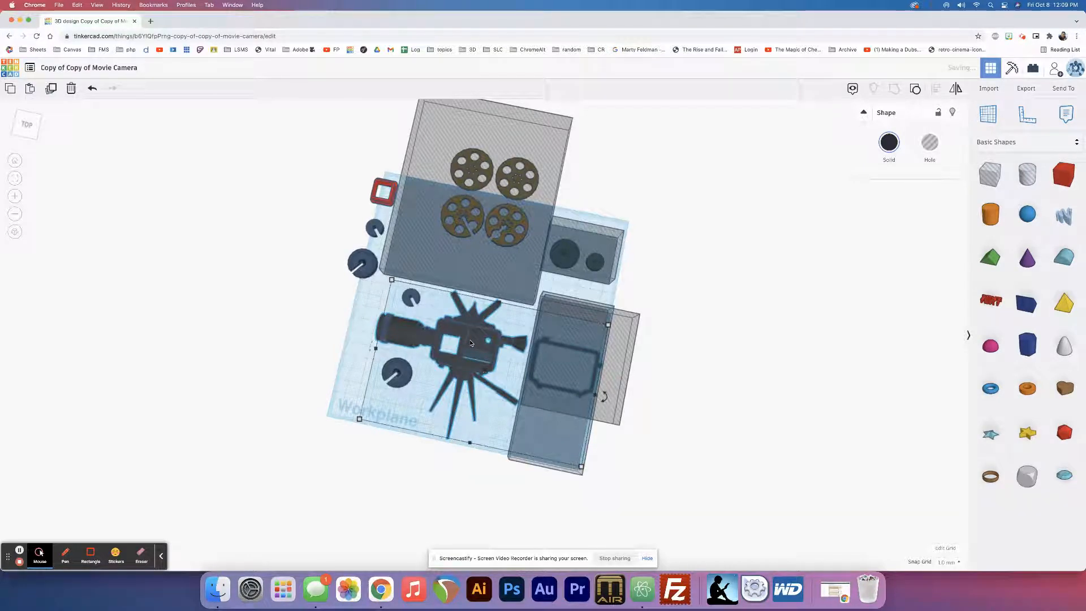
pyautogui.press('Left')
pyautogui.press('Left')
pyautogui.press('Left')
pyautogui.press('Left')
pyautogui.press('Left')
pyautogui.press('Left')
pyautogui.press('Left')
pyautogui.press('Left')
pyautogui.press('Left')
pyautogui.press('Left')
pyautogui.press('Left')
pyautogui.press('Left')
pyautogui.press('Left')
pyautogui.press('Left')
pyautogui.press('Left')
pyautogui.press('Left')
pyautogui.press('Left')
pyautogui.press('Left')
pyautogui.press('Left')
pyautogui.press('Left')
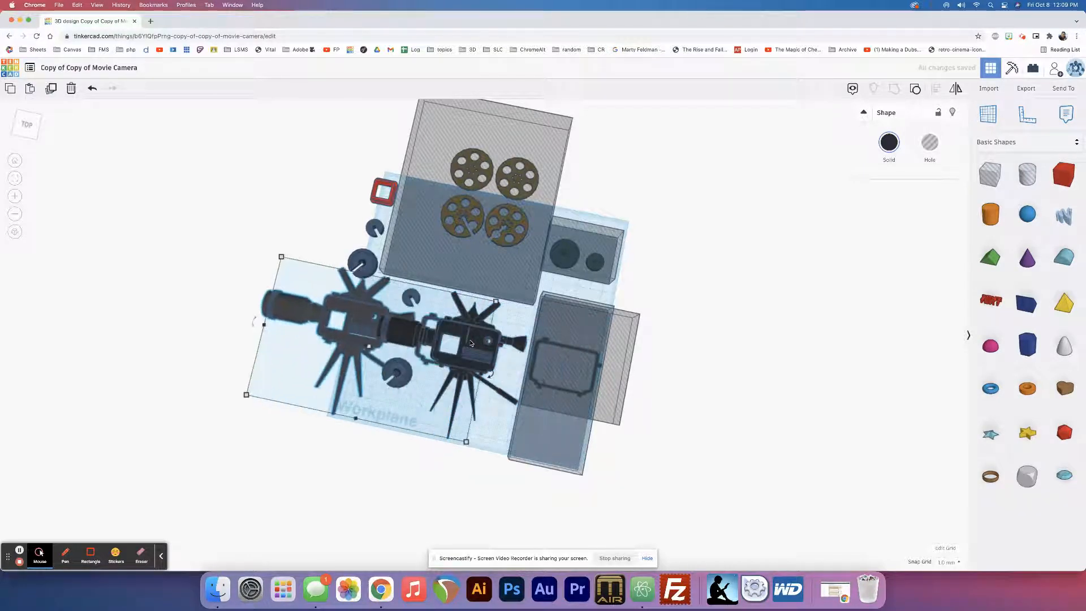
pyautogui.press('Left')
pyautogui.press('Left')
pyautogui.press('Left')
pyautogui.press('Left')
pyautogui.press('Left')
pyautogui.press('Left')
pyautogui.press('Left')
pyautogui.press('Left')
pyautogui.press('Left')
pyautogui.press('Left')
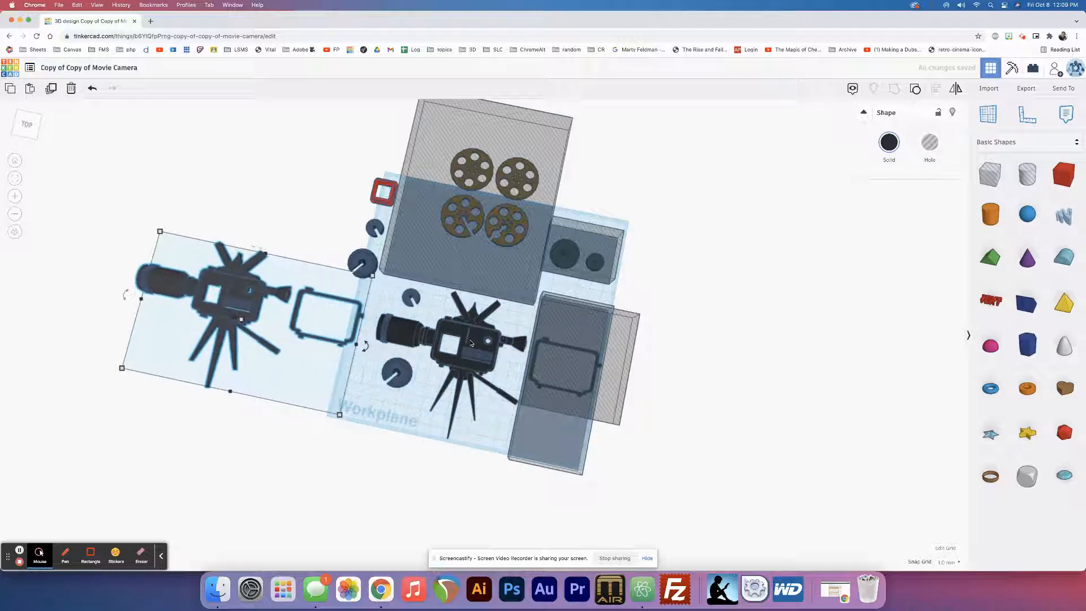
pyautogui.hotkey('shift', 'Left')
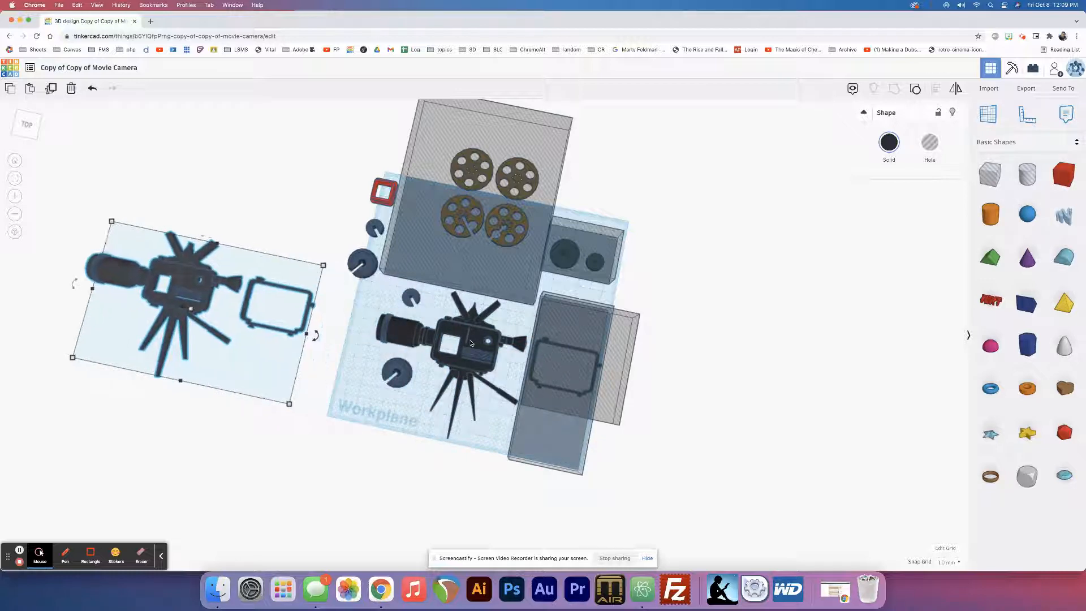
pyautogui.hotkey('shift', 'Right')
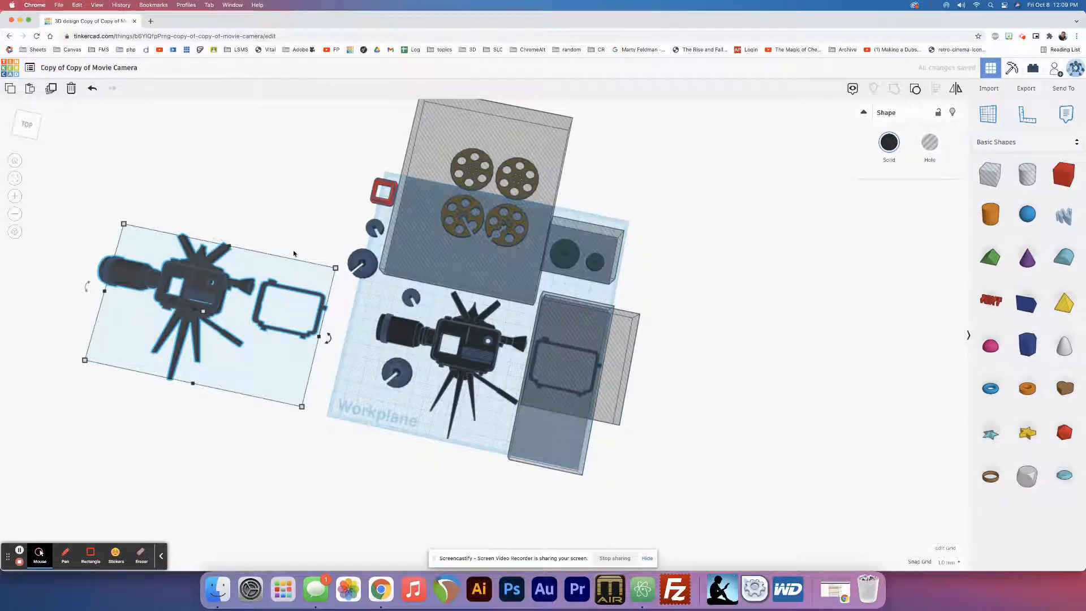
# Place a hole box about 63 by 55 mm over the copy's rectangular frame and group it with the copied shape to remove the frame
pyautogui.press('f')
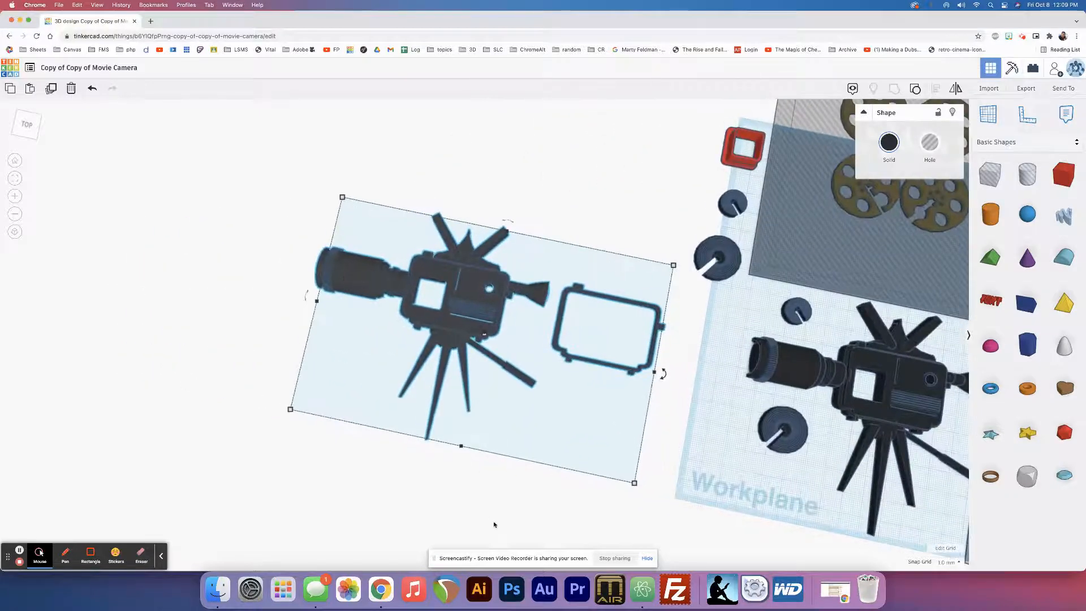
pyautogui.click(487, 497)
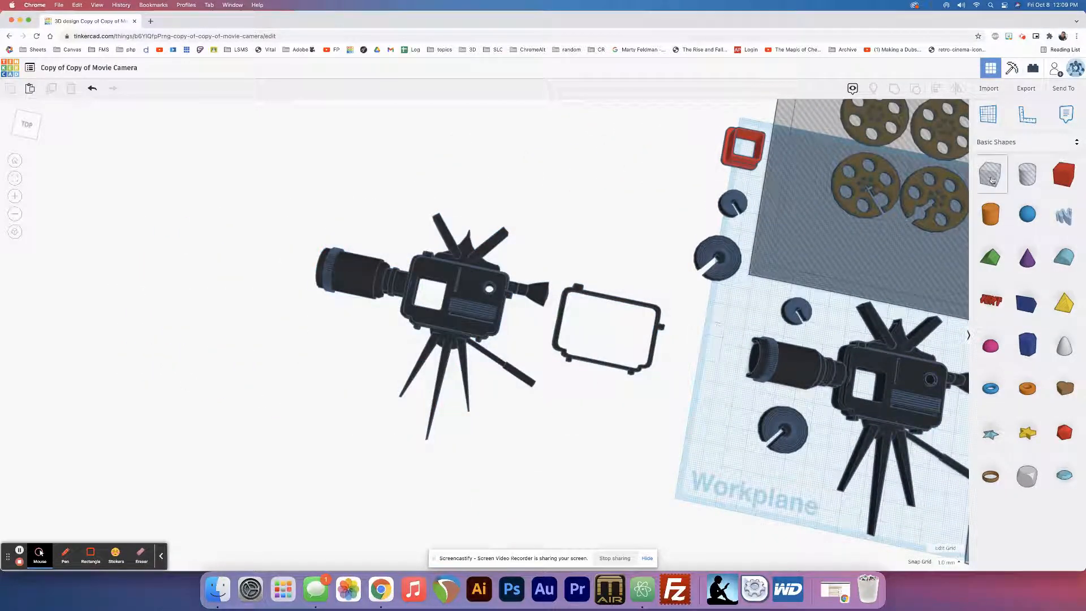
pyautogui.moveTo(990, 174); pyautogui.dragTo(541, 370)
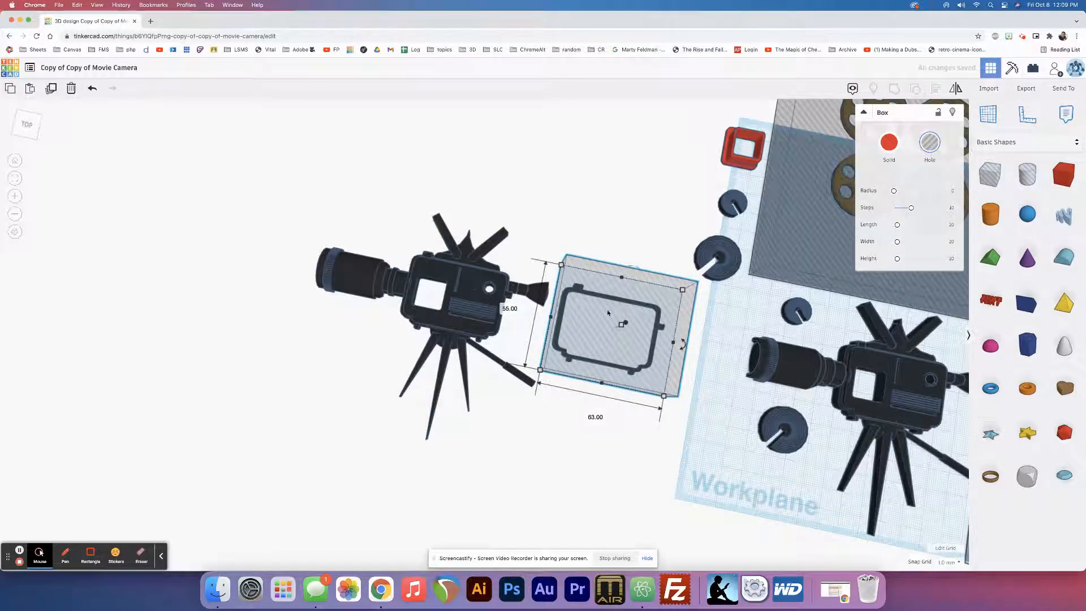
pyautogui.moveTo(561, 222); pyautogui.dragTo(596, 332)
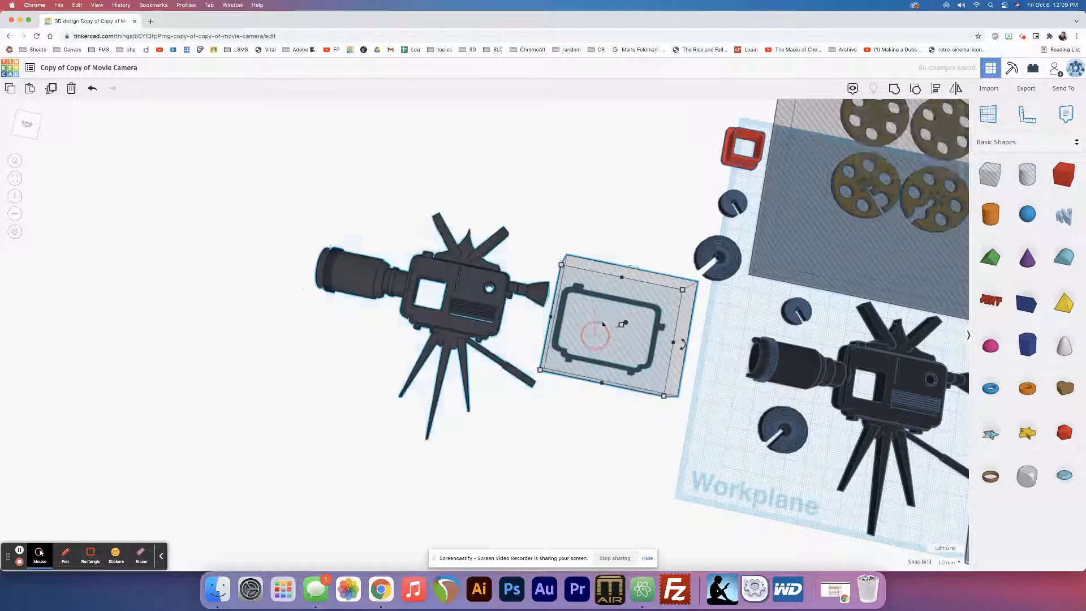
pyautogui.click(894, 88)
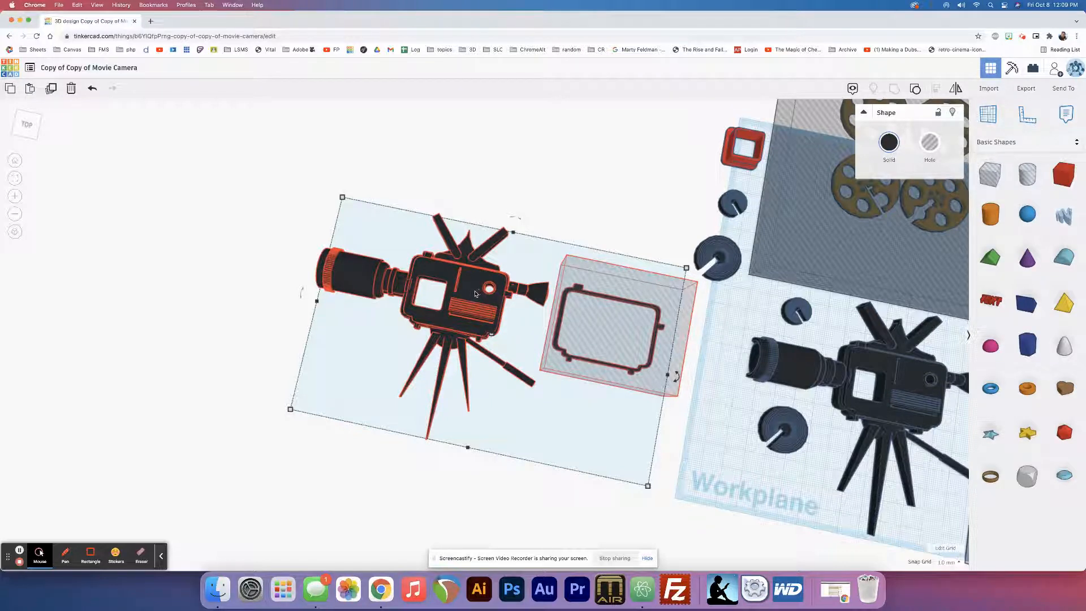
# Move the frameless camera copy closer to the workplane, leaving a gap between it and the original
pyautogui.moveTo(517, 312); pyautogui.dragTo(547, 338, button='right')
pyautogui.press('Right')
pyautogui.press('Right')
pyautogui.press('Right')
pyautogui.press('Right')
pyautogui.press('Right')
pyautogui.press('Right')
pyautogui.press('Right')
pyautogui.press('Right')
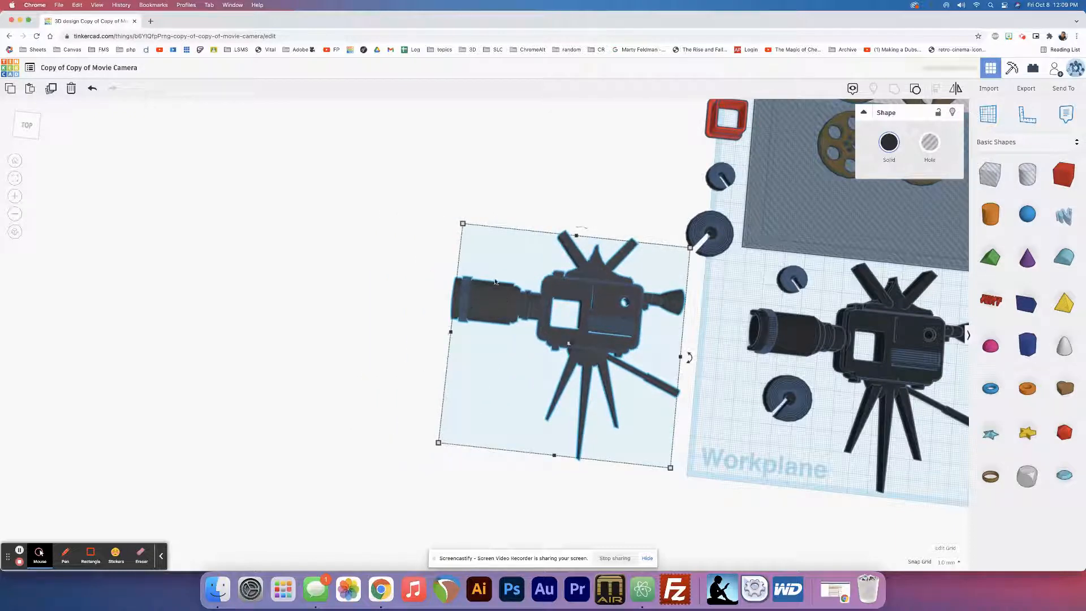
pyautogui.press('Left')
pyautogui.press('Left')
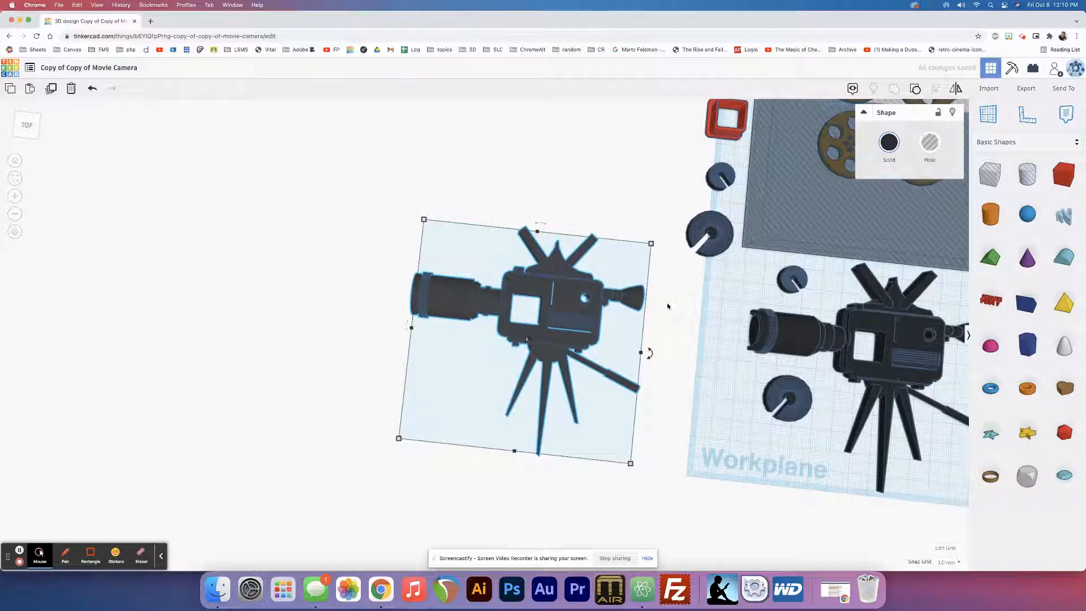
# Place a cylinder over the small round opening in the camera copy's body and change it to a hole
pyautogui.click(669, 310)
pyautogui.click(587, 306)
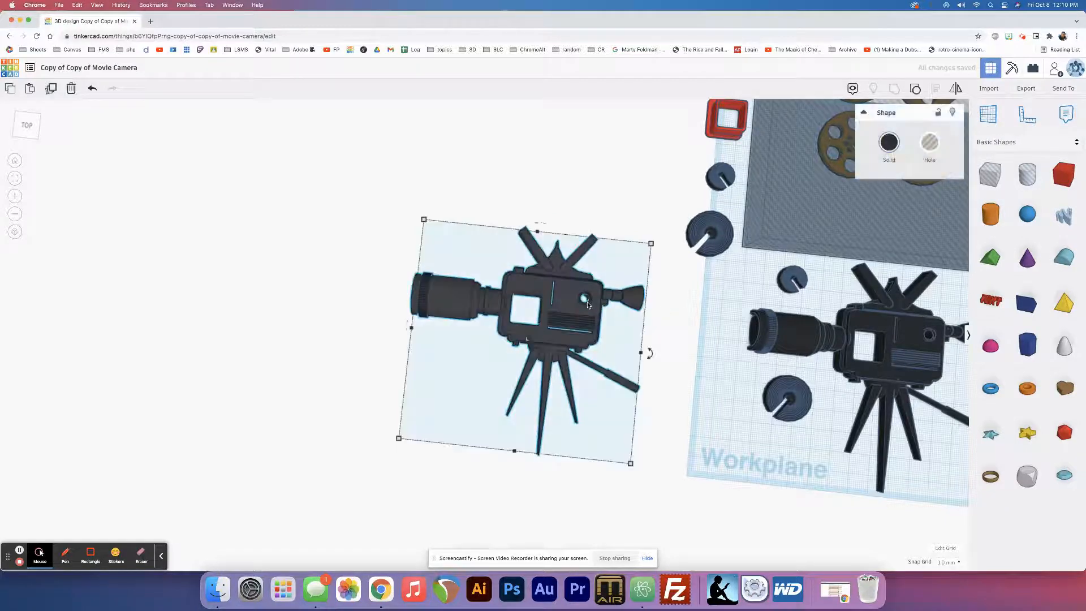
pyautogui.scroll(2, 652, 315)
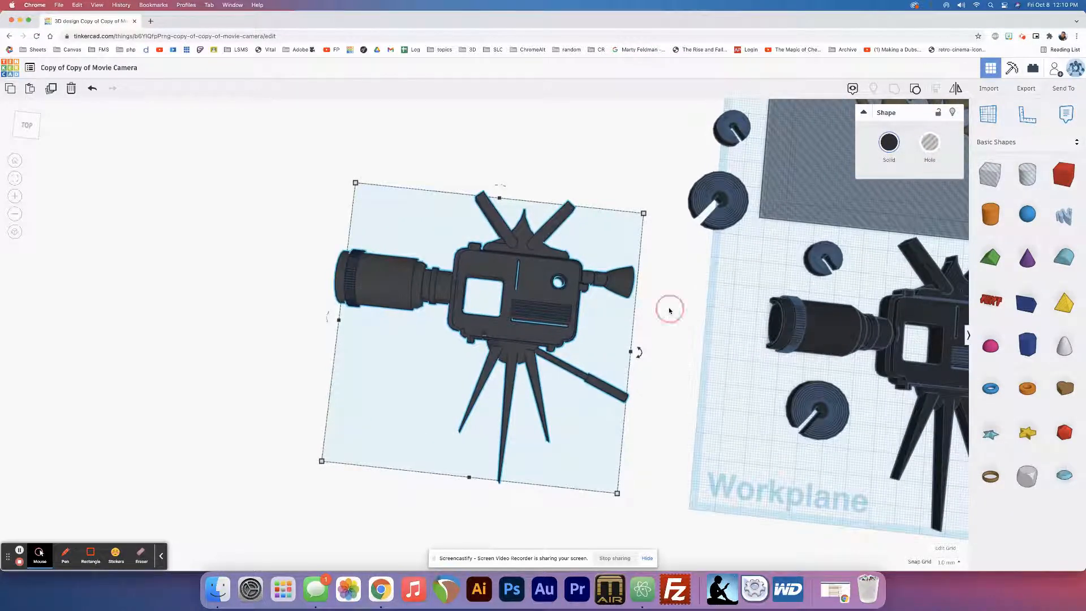
pyautogui.click(669, 309)
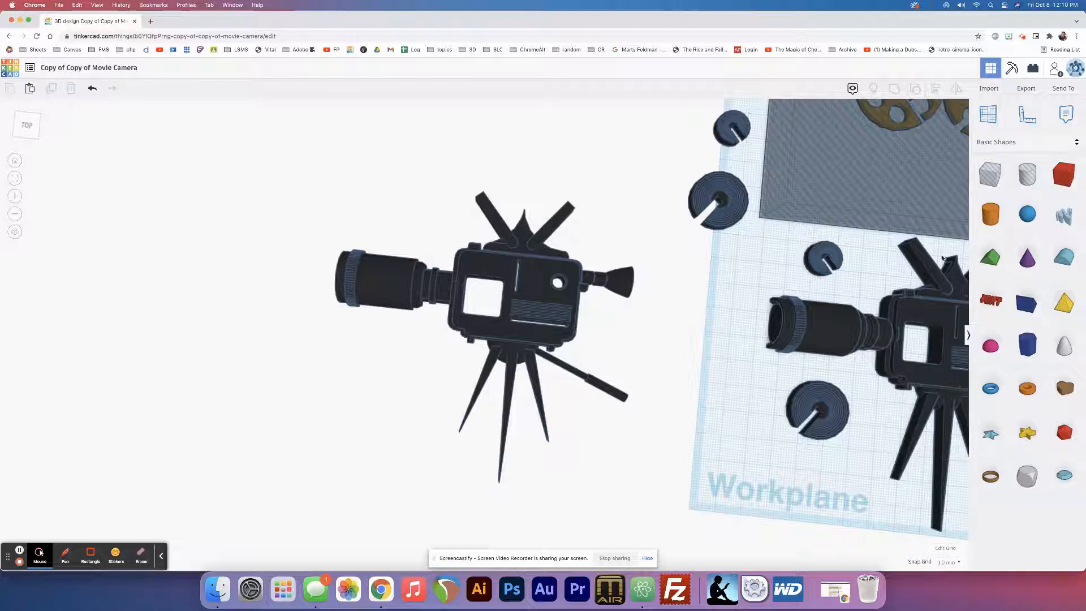
pyautogui.moveTo(990, 214); pyautogui.dragTo(559, 285)
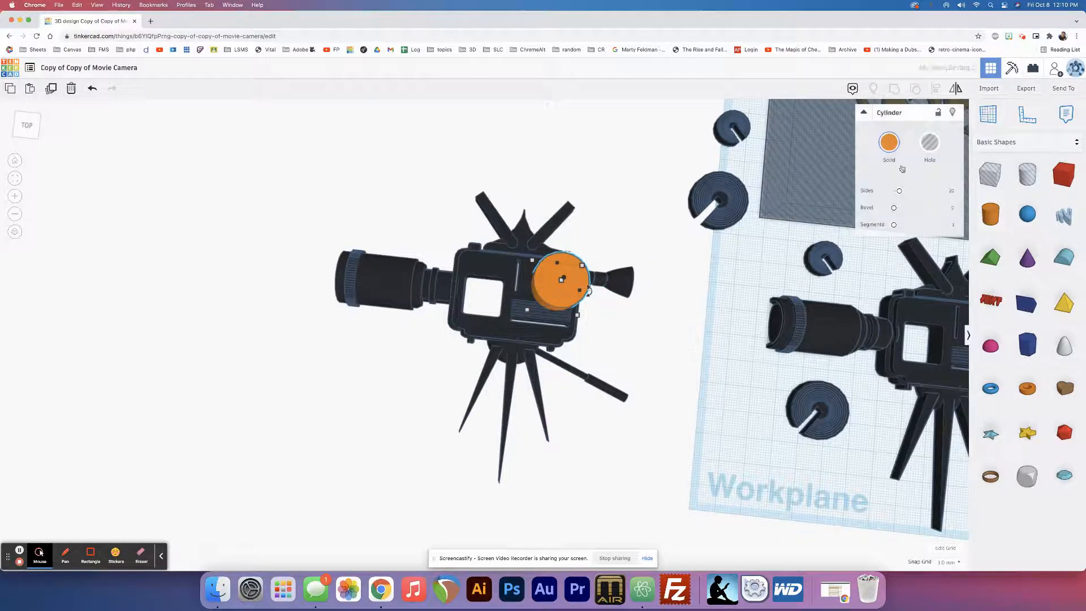
pyautogui.click(930, 143)
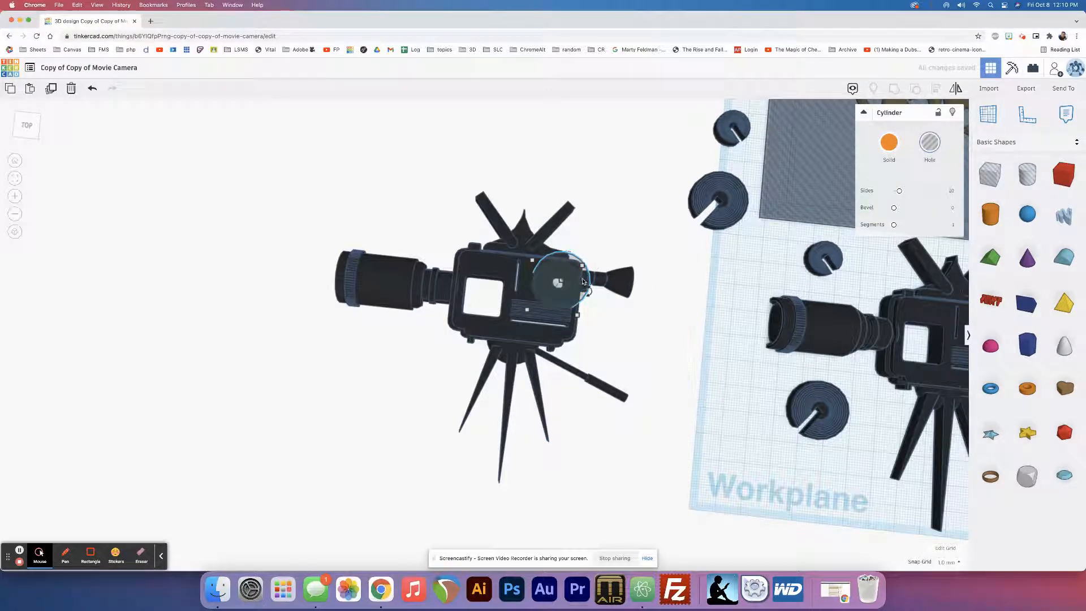
pyautogui.press('f')
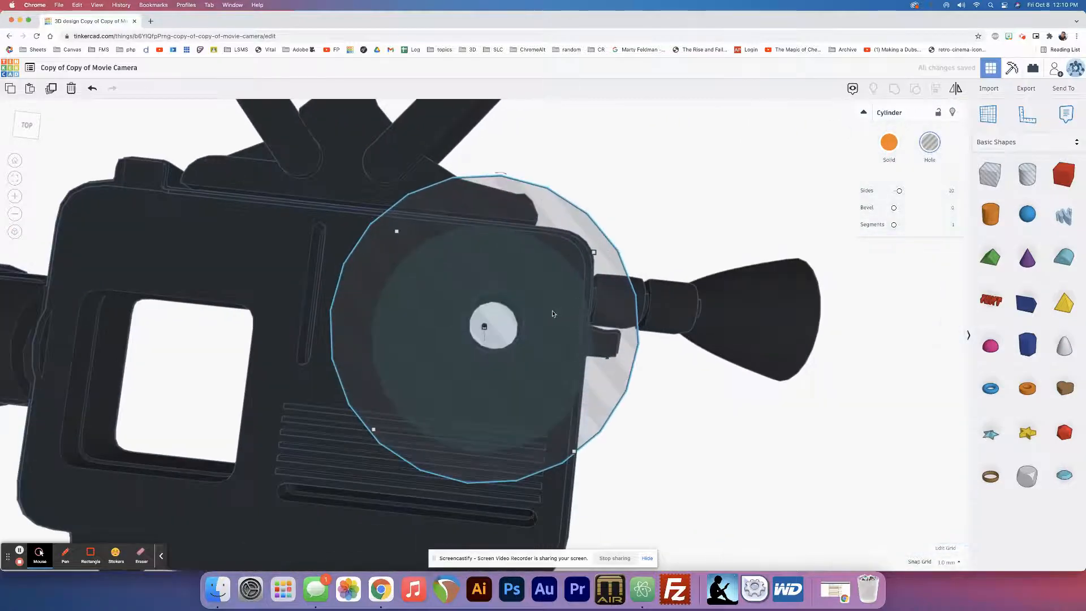
# Nudge the hole cylinder into line with the round opening in the camera copy's body
pyautogui.press('Up')
pyautogui.press('Right')
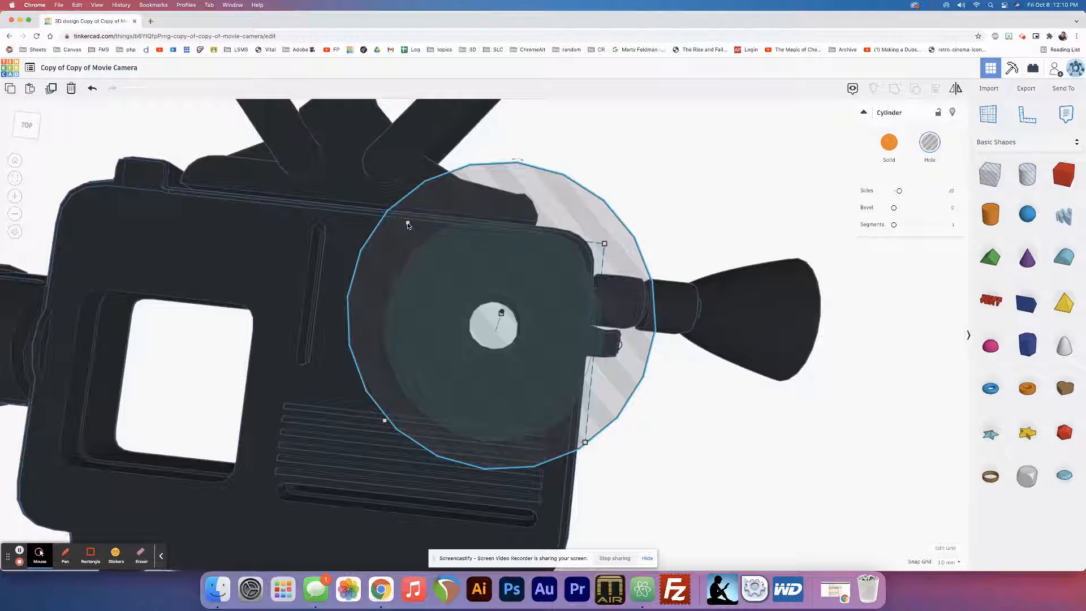
pyautogui.press('Left')
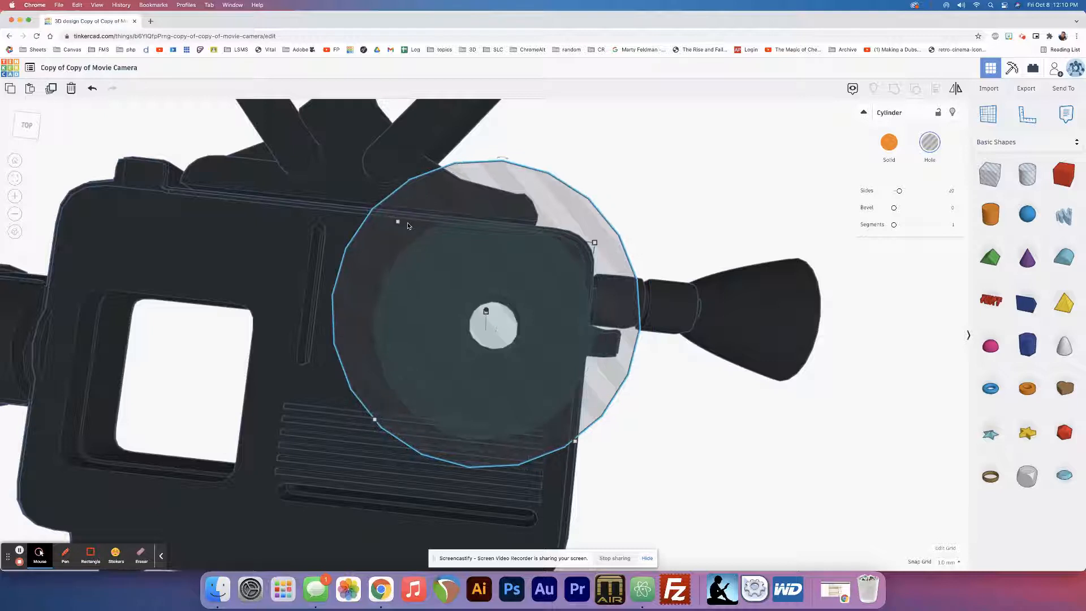
pyautogui.press('Left')
pyautogui.press('Right')
pyautogui.press('Right')
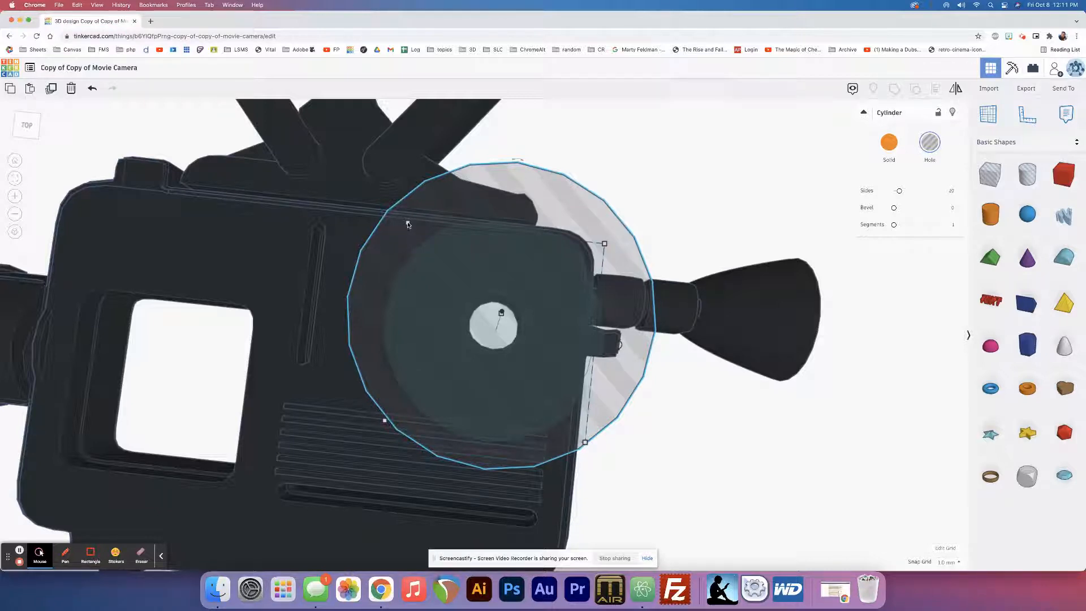
# Scale the hole cylinder down to about 10 mm around the round opening, and extend it upward through the camera body
pyautogui.moveTo(407, 225); pyautogui.dragTo(428, 250)
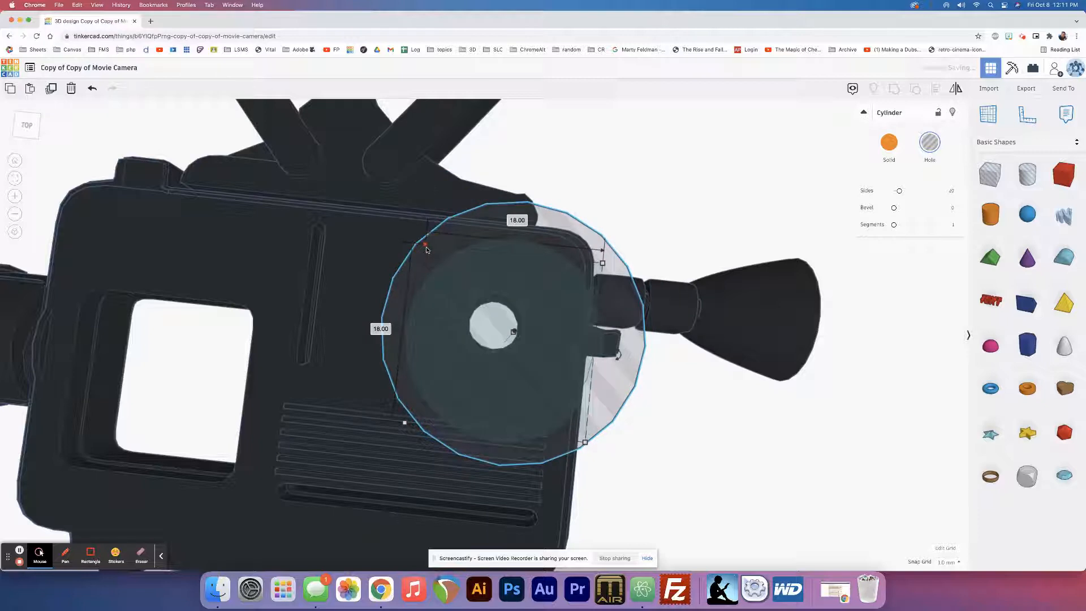
pyautogui.press('super+z')
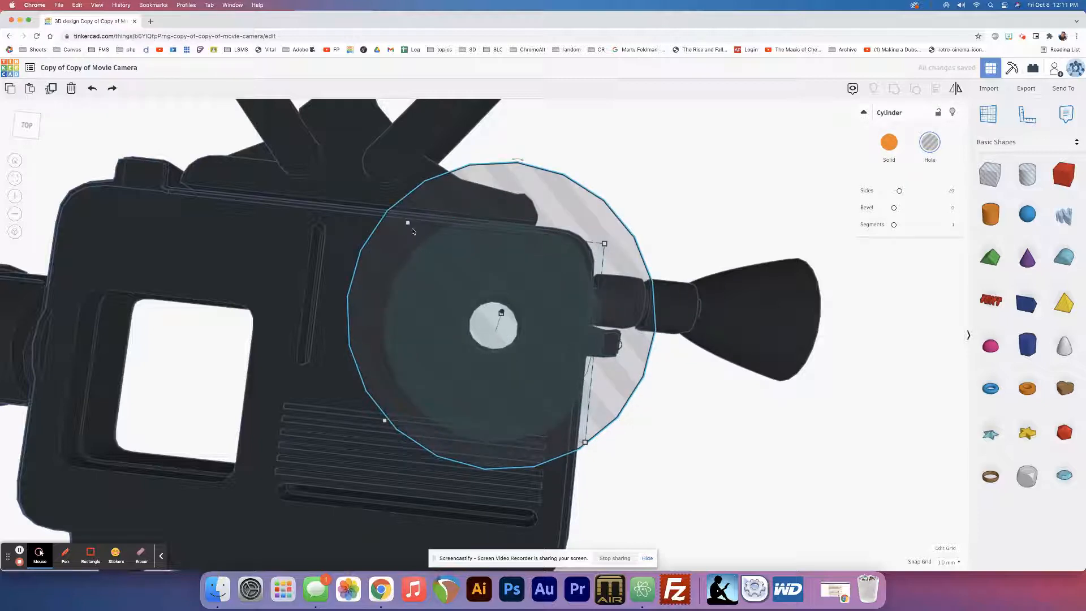
pyautogui.moveTo(408, 225); pyautogui.dragTo(452, 277)
pyautogui.moveTo(452, 277); pyautogui.dragTo(495, 327, button='right')
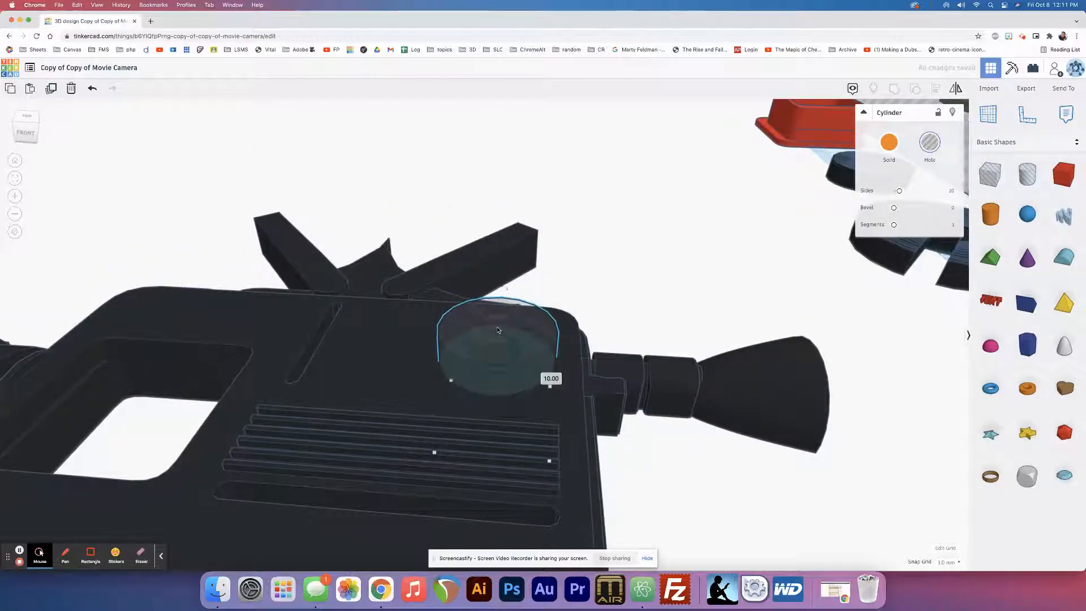
pyautogui.moveTo(498, 329); pyautogui.dragTo(499, 300)
pyautogui.moveTo(504, 302); pyautogui.dragTo(518, 375, button='right')
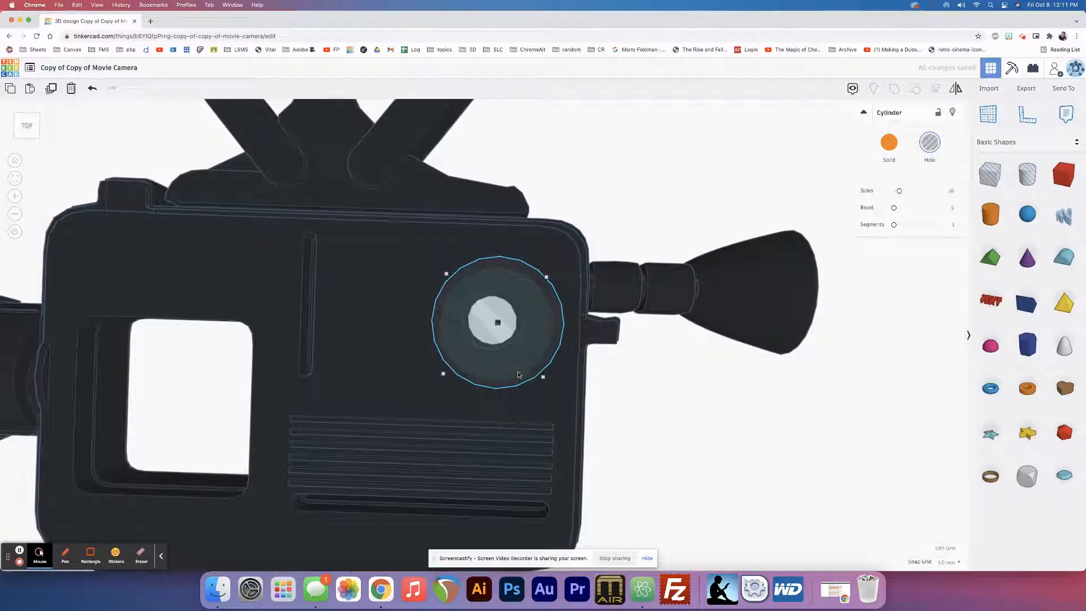
# Try to centre the hole cylinder over the round opening in the camera body with 1 mm nudges
pyautogui.press('Left')
pyautogui.press('Up')
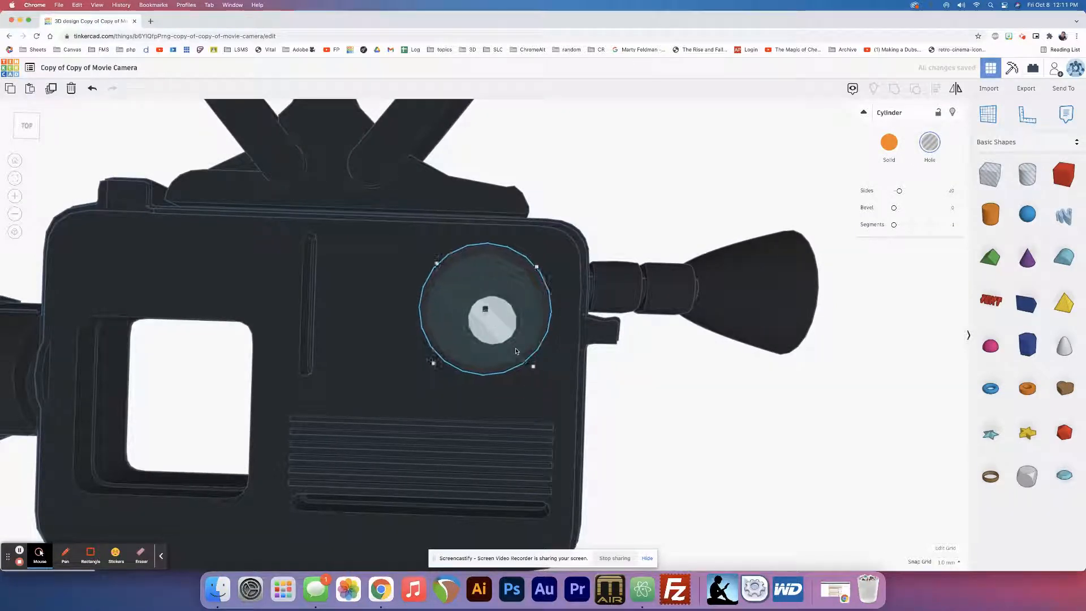
pyautogui.press('Right')
pyautogui.press('Down')
pyautogui.press('Left')
pyautogui.press('Up')
pyautogui.press('Right')
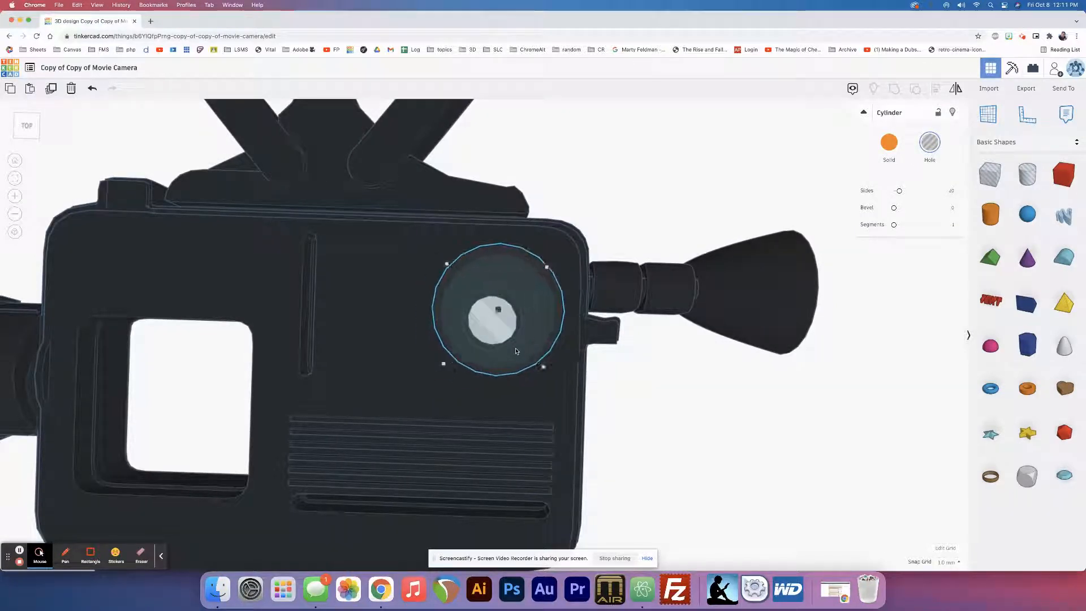
pyautogui.press('Down')
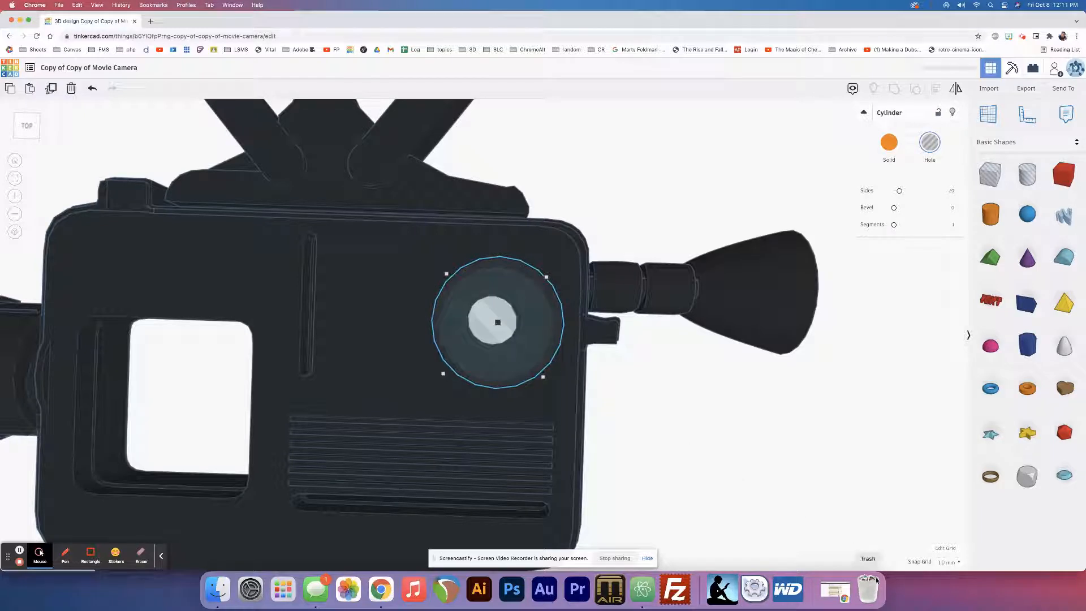
# Set the snap grid to 0.5 mm and nudge the hole cylinder toward the centre of the round opening
pyautogui.click(948, 562)
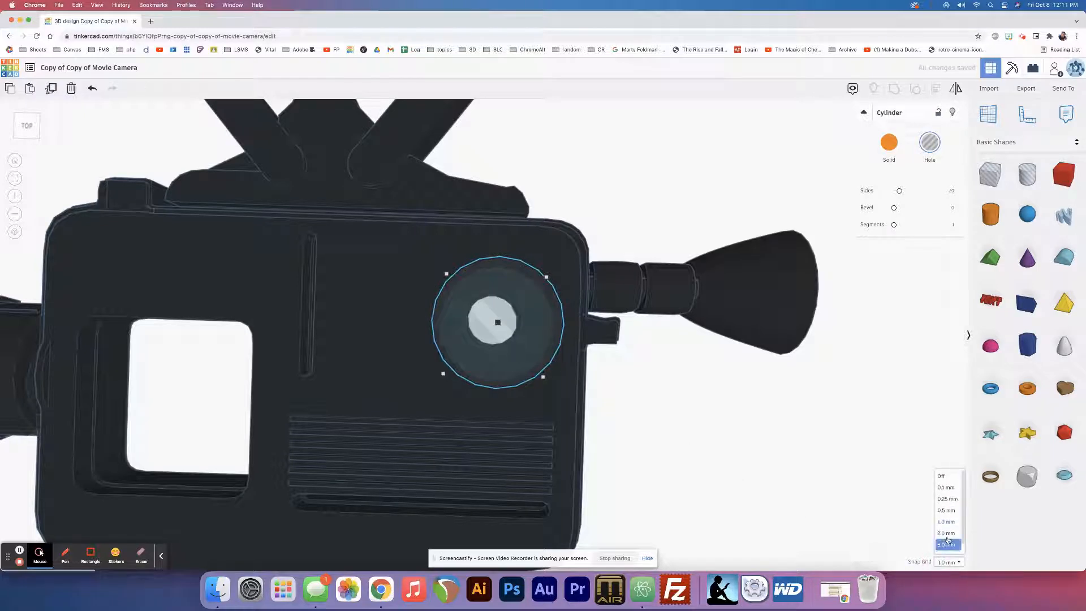
pyautogui.click(947, 510)
pyautogui.press('Left')
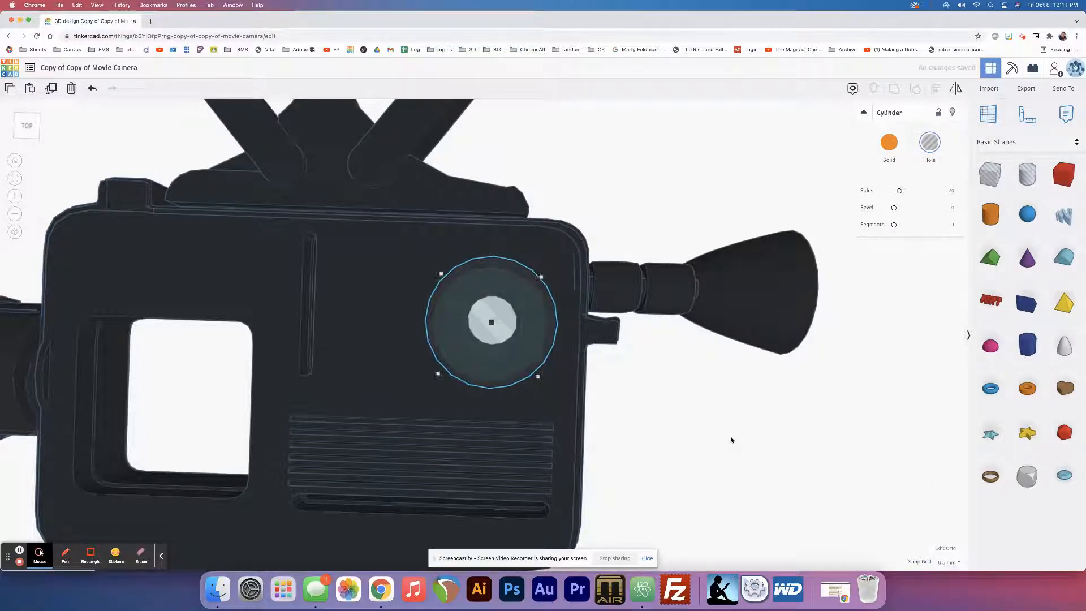
pyautogui.press('Up')
pyautogui.press('Down')
pyautogui.press('Down')
pyautogui.press('Down')
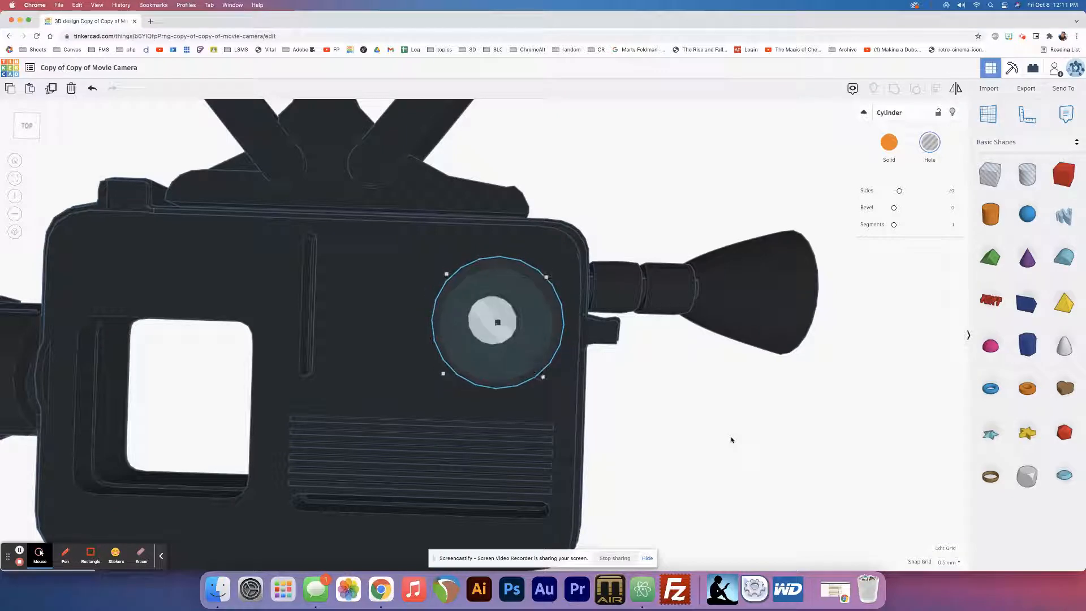
# Refine the snap grid to 0.25 mm and nudge the hole cylinder closer to the centre of the round opening
pyautogui.click(949, 562)
pyautogui.click(948, 498)
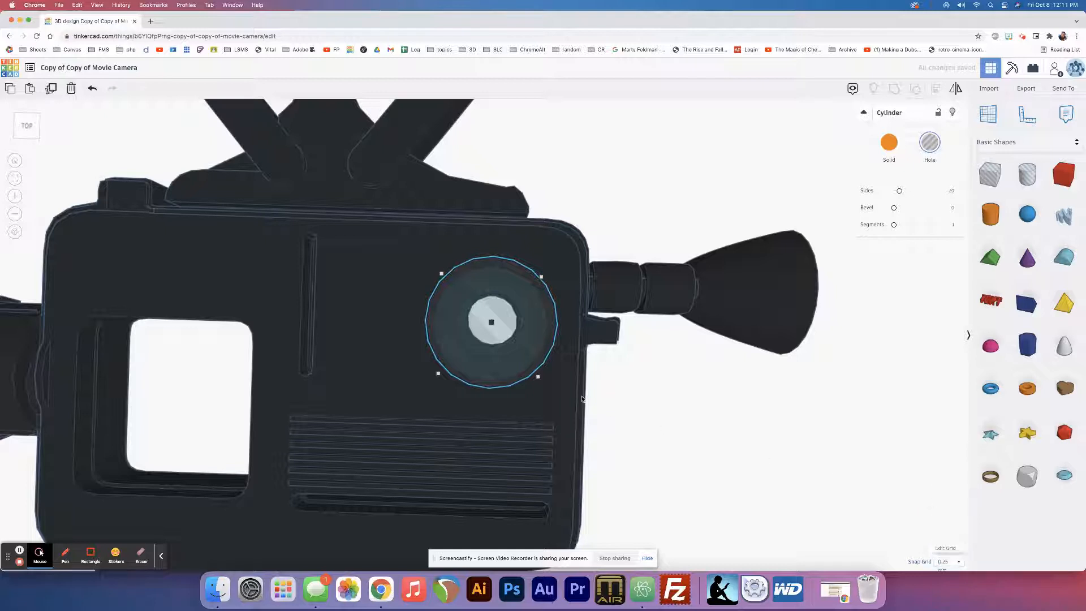
pyautogui.press('Right')
pyautogui.press('Up')
pyautogui.press('Left')
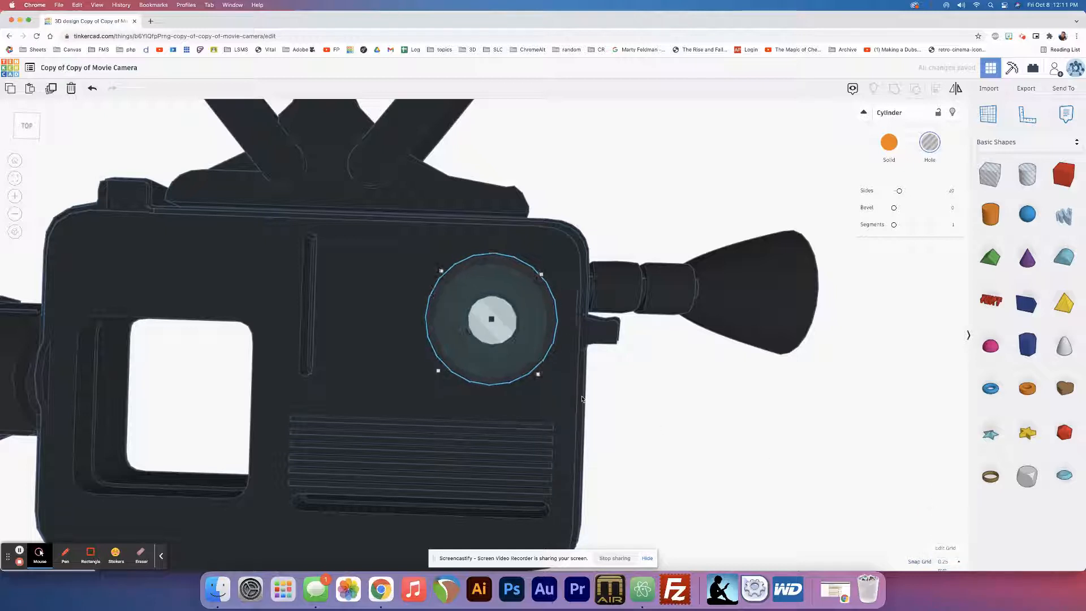
# Reduce the snap grid to 0.1 mm and fine-tune the hole cylinder's position until it is centred on the round opening
pyautogui.click(949, 562)
pyautogui.click(949, 488)
pyautogui.moveTo(501, 379); pyautogui.dragTo(478, 448, button='right')
pyautogui.click(485, 409)
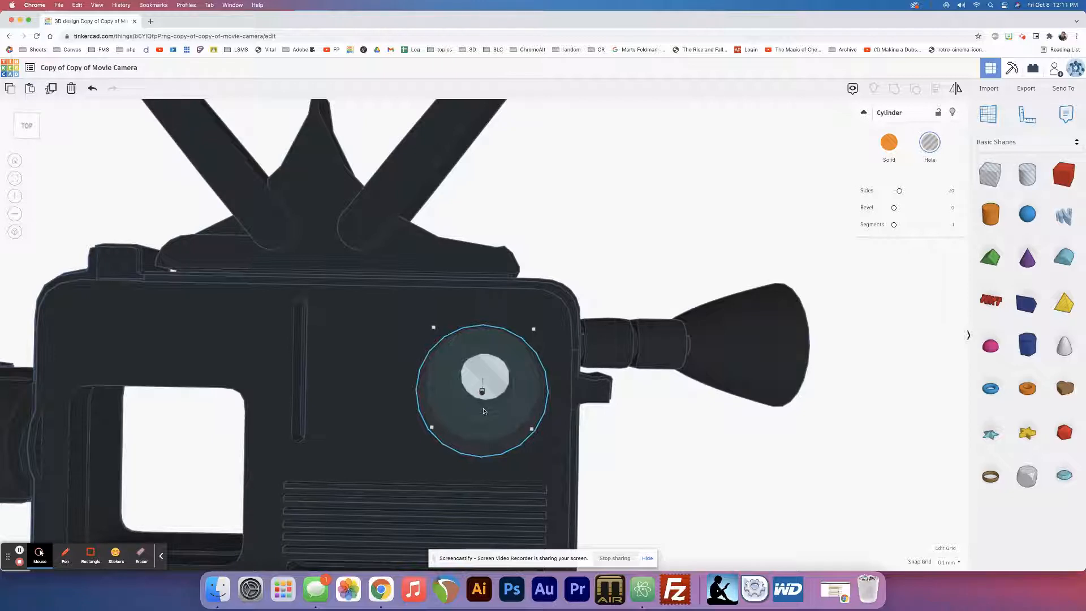
pyautogui.moveTo(485, 409); pyautogui.dragTo(487, 371, button='right')
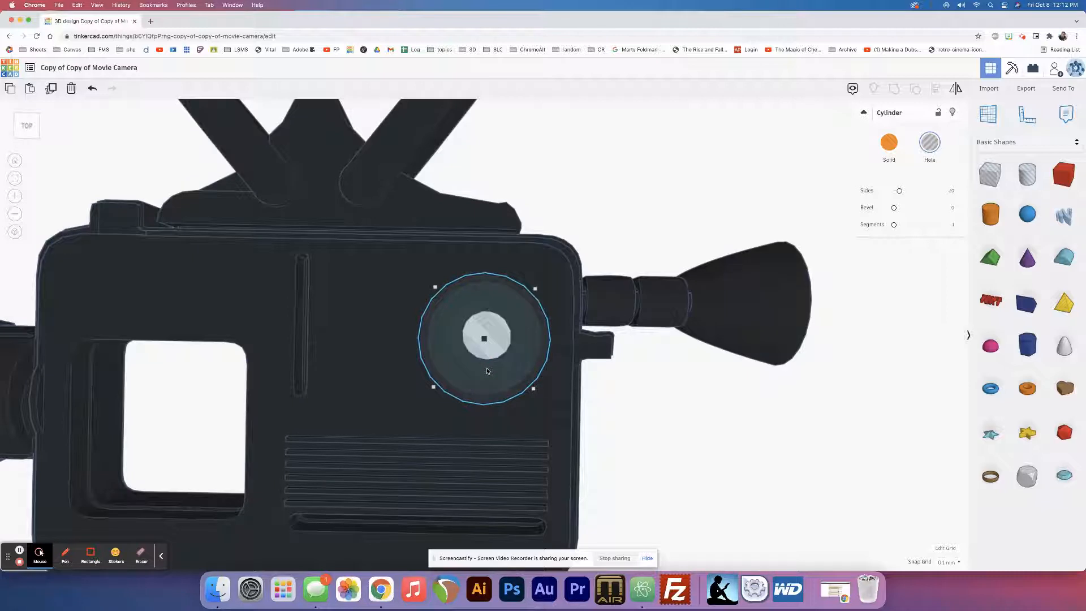
pyautogui.press('Up')
pyautogui.press('Up')
pyautogui.press('Up')
pyautogui.press('Up')
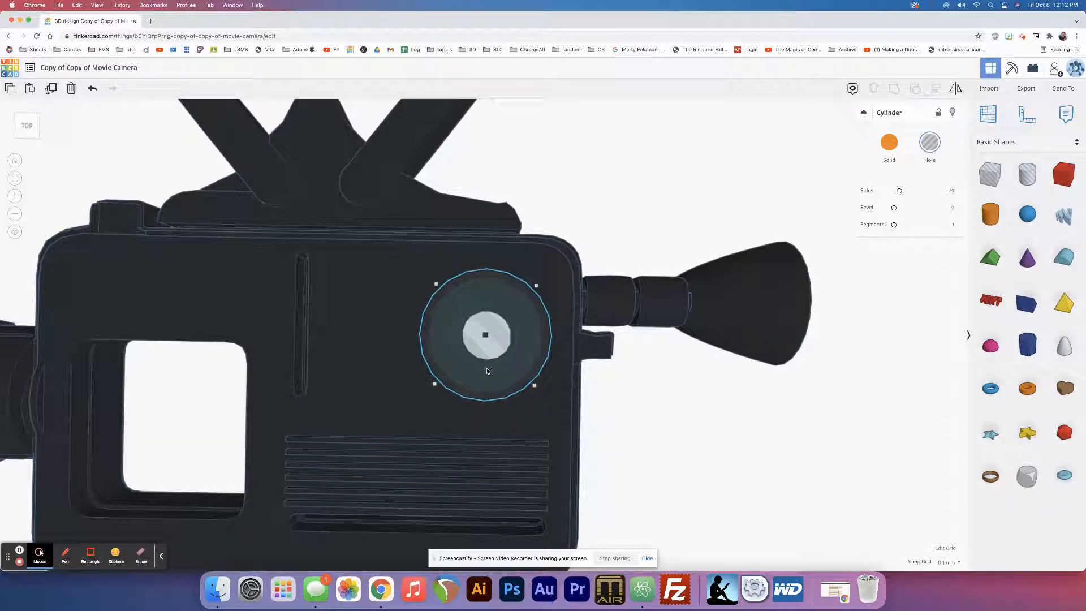
pyautogui.press('Right')
pyautogui.press('Up')
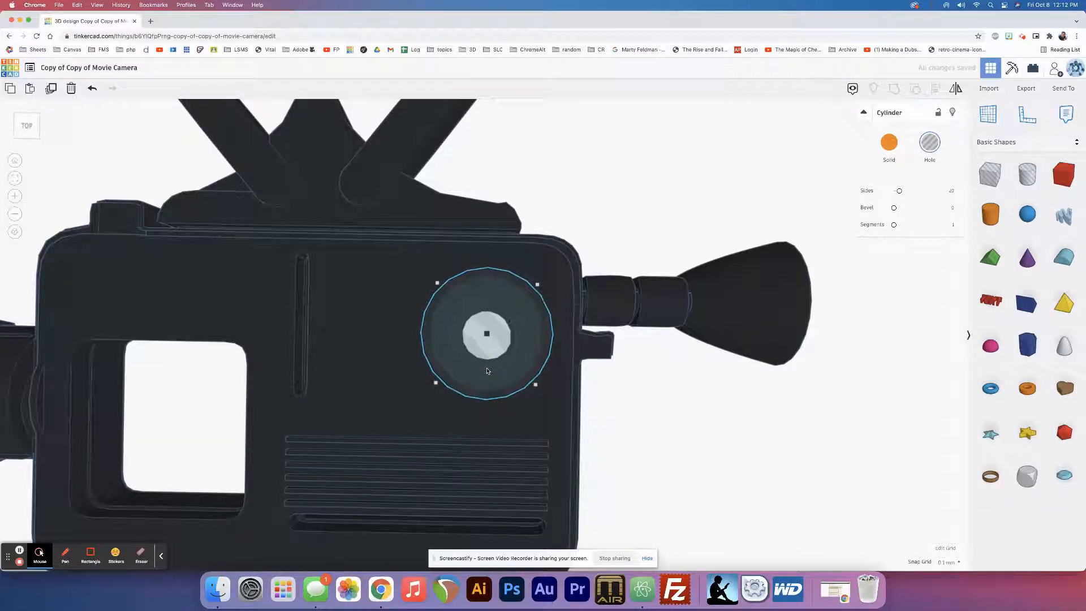
pyautogui.press('Down')
pyautogui.press('Down')
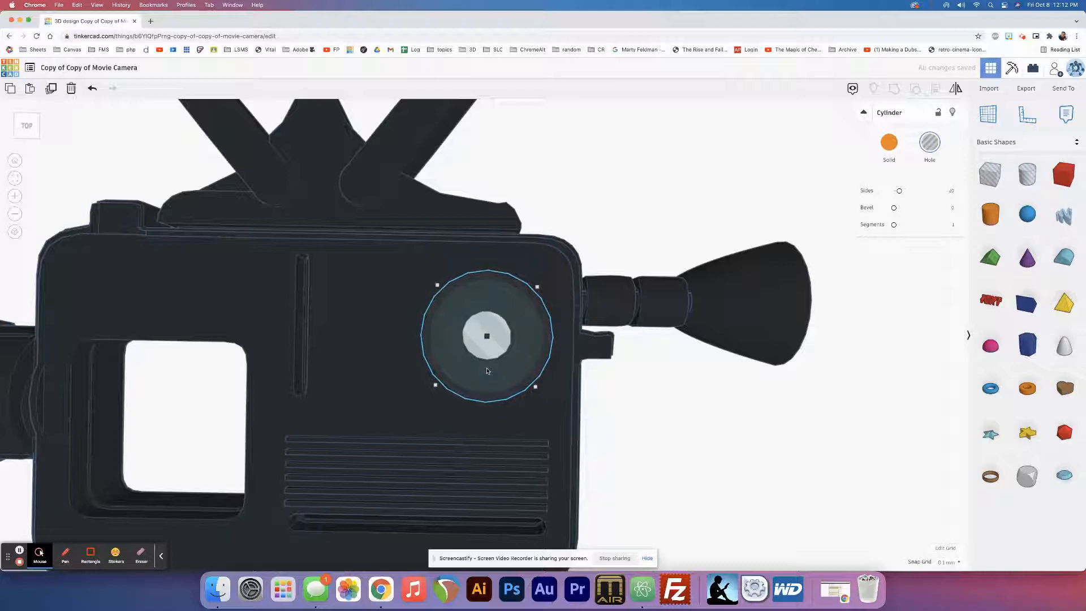
pyautogui.press('Left')
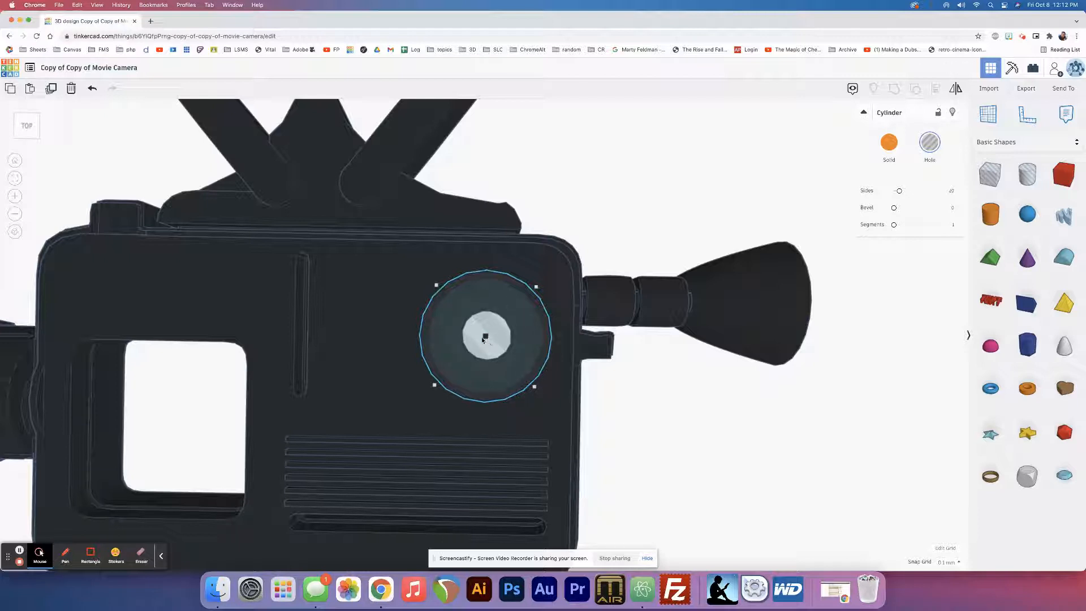
# Change the cylinder to a solid and turn the camera copy into a hole
pyautogui.moveTo(501, 324)
pyautogui.mouseDown(button='middle')
pyautogui.moveTo(536, 294)
pyautogui.moveTo(513, 319)
pyautogui.mouseUp(button='middle')
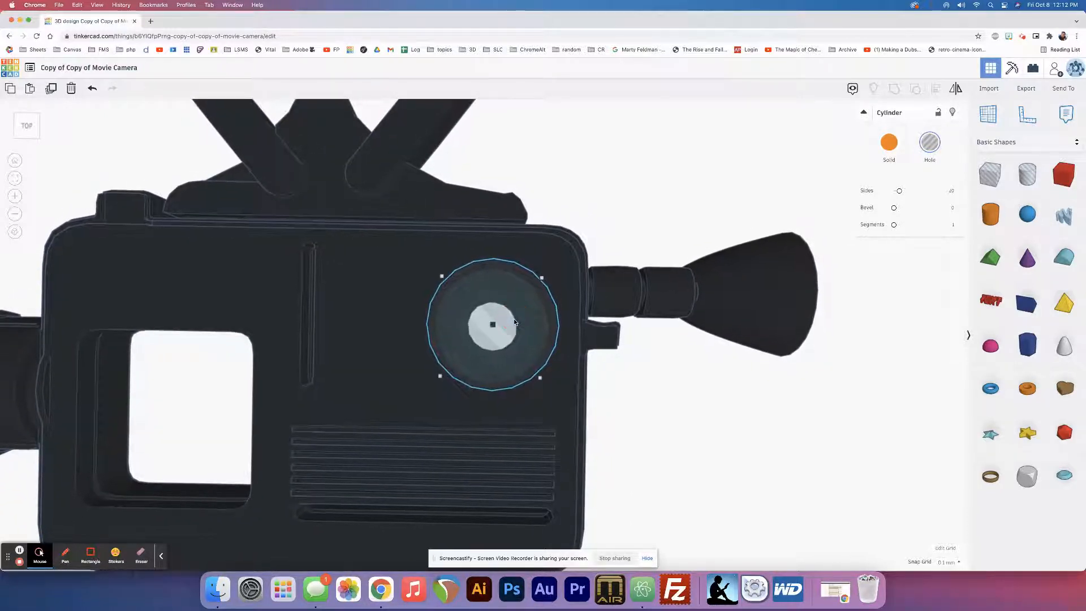
pyautogui.moveTo(514, 318); pyautogui.dragTo(518, 231, button='right')
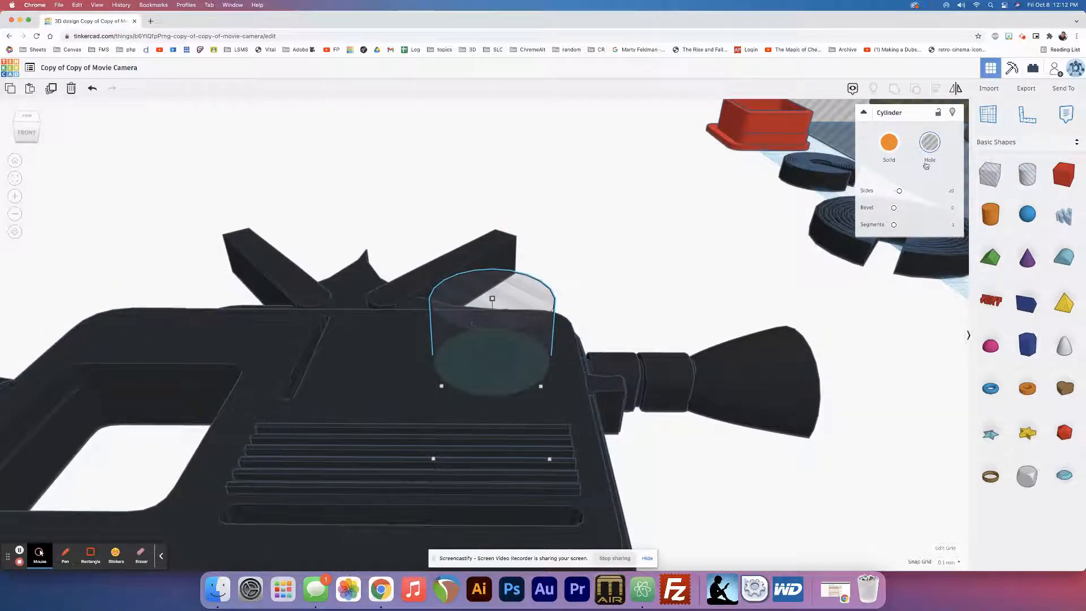
pyautogui.click(890, 142)
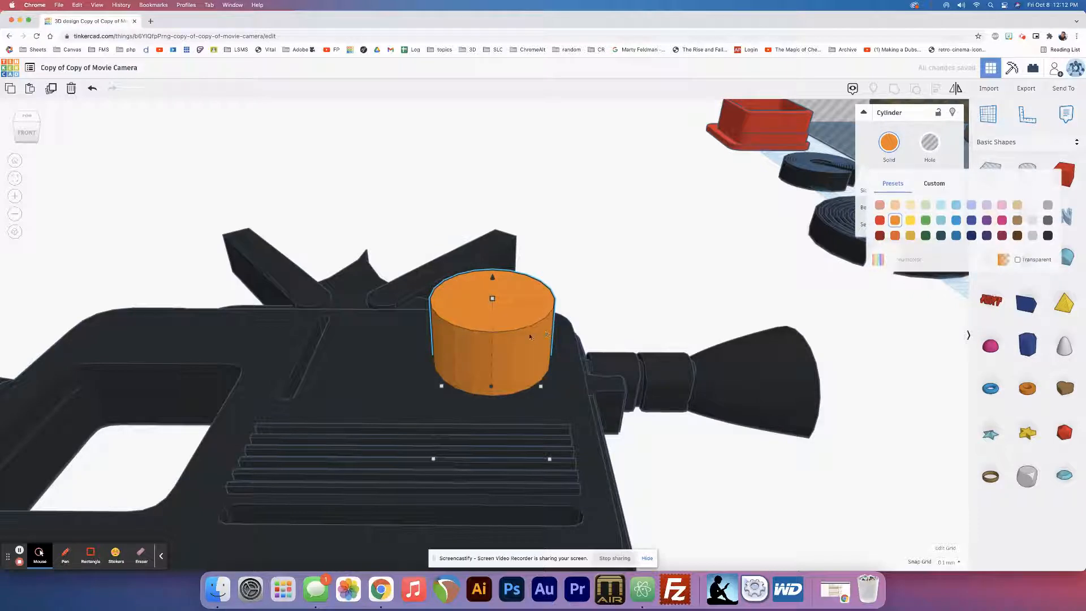
pyautogui.click(391, 381)
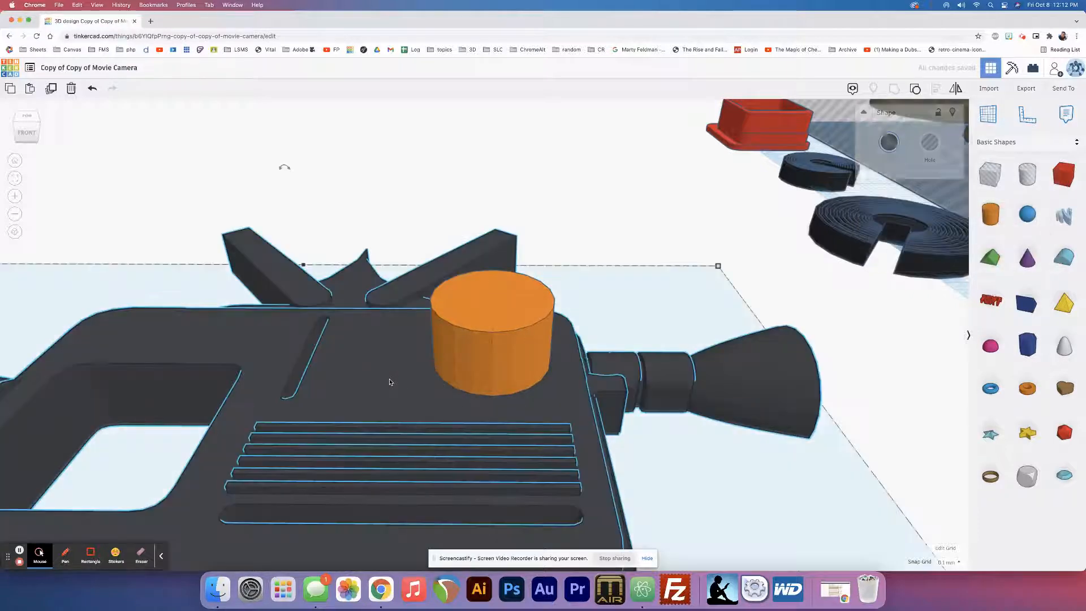
pyautogui.click(929, 144)
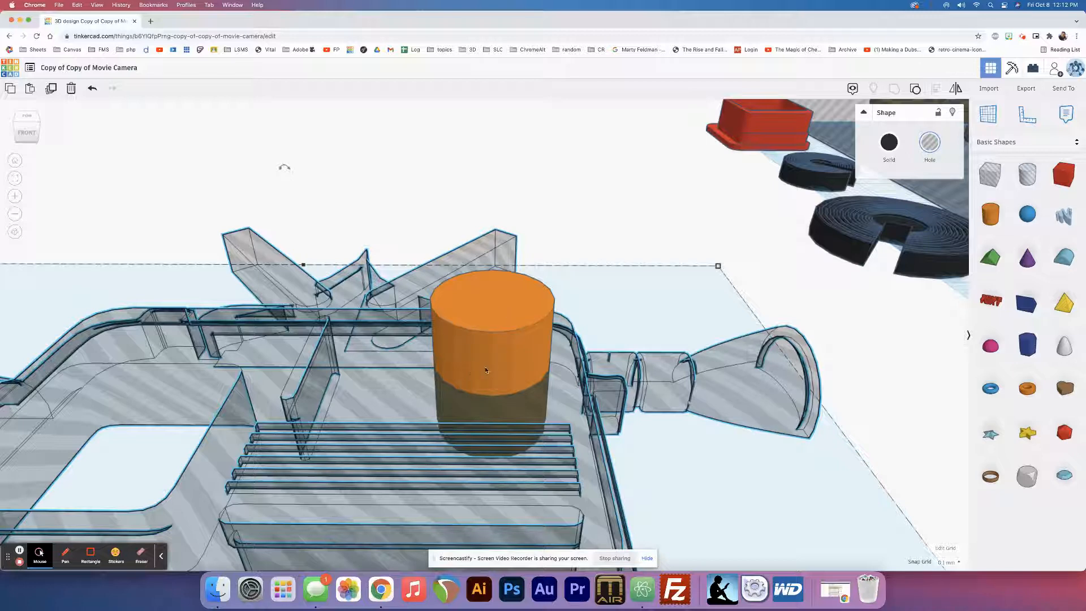
# Set the snap grid to 1.0 mm and lower the orange cylinder's height to 9 mm
pyautogui.click(492, 310)
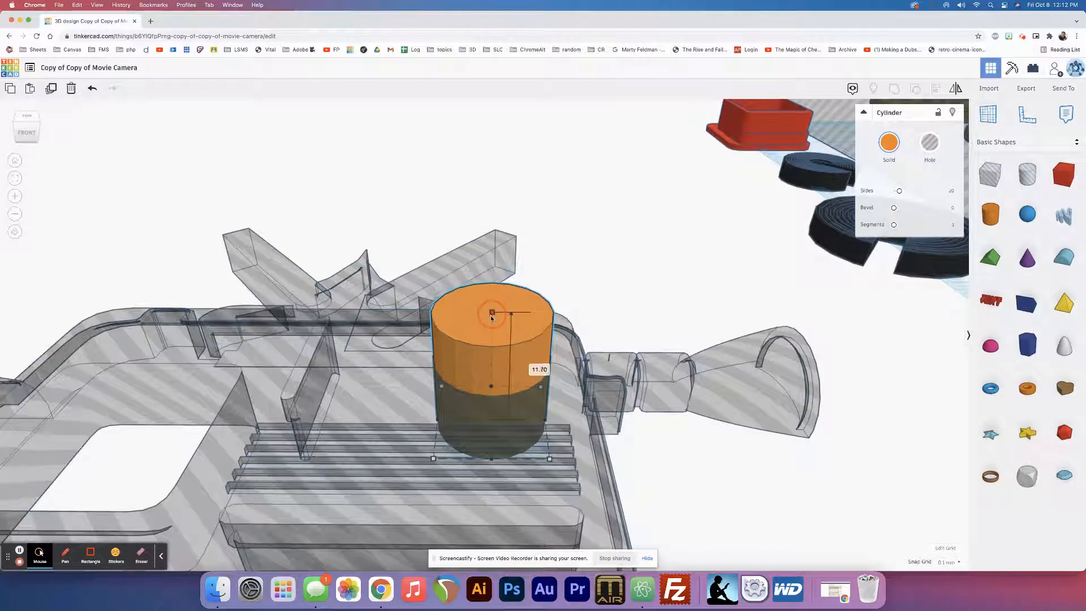
pyautogui.moveTo(491, 318); pyautogui.dragTo(492, 322)
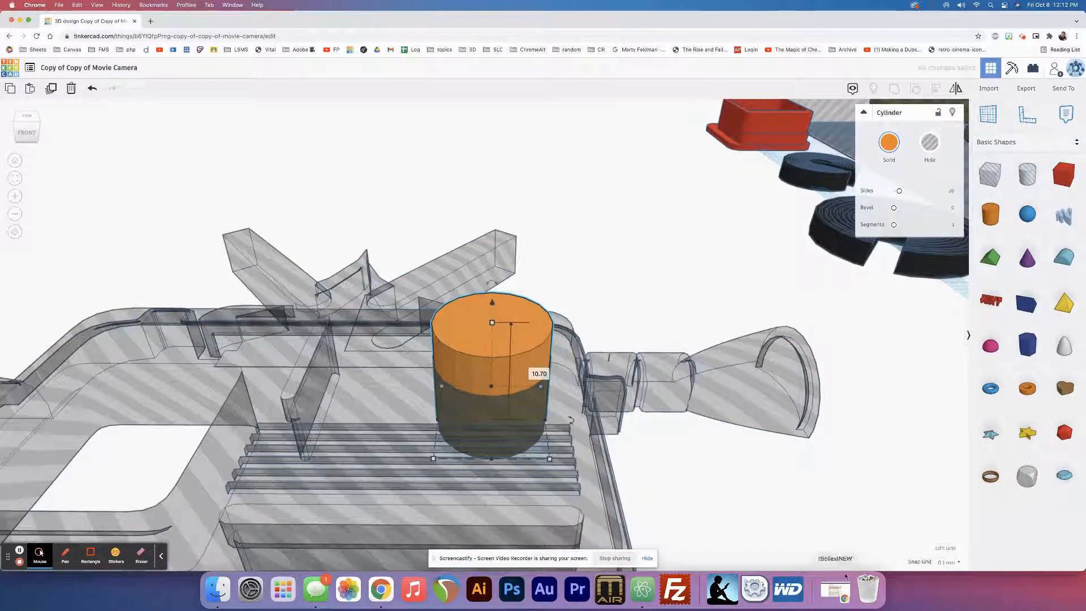
pyautogui.click(949, 562)
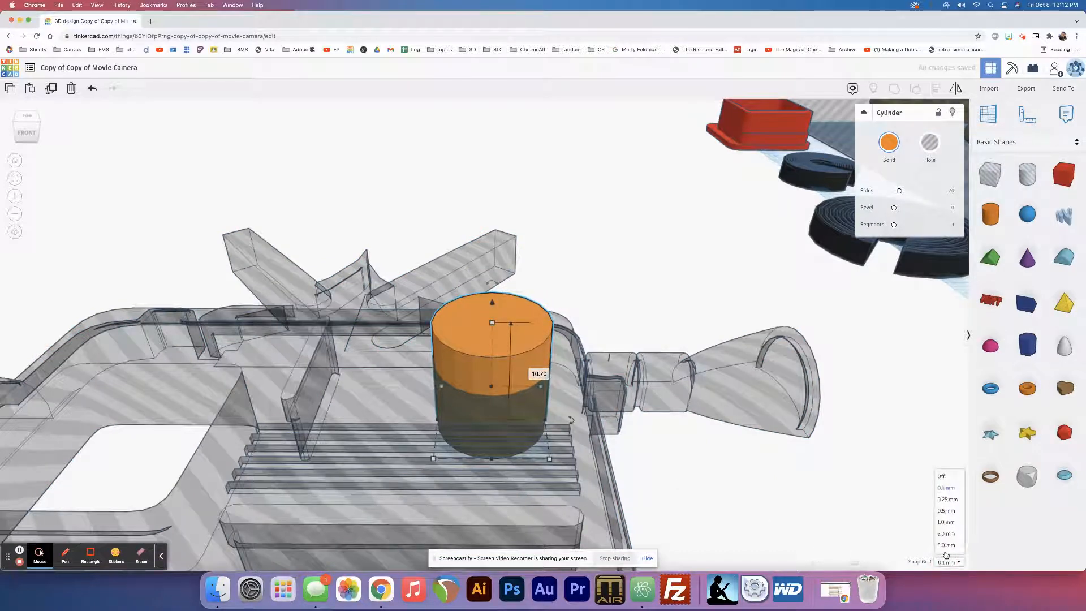
pyautogui.click(945, 522)
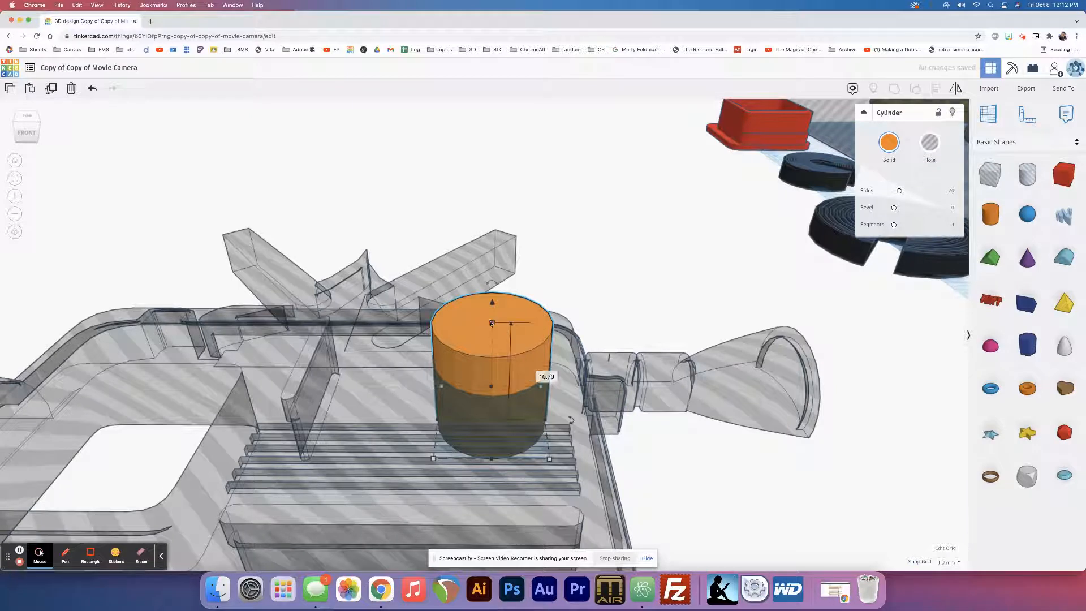
pyautogui.moveTo(491, 323); pyautogui.dragTo(492, 342)
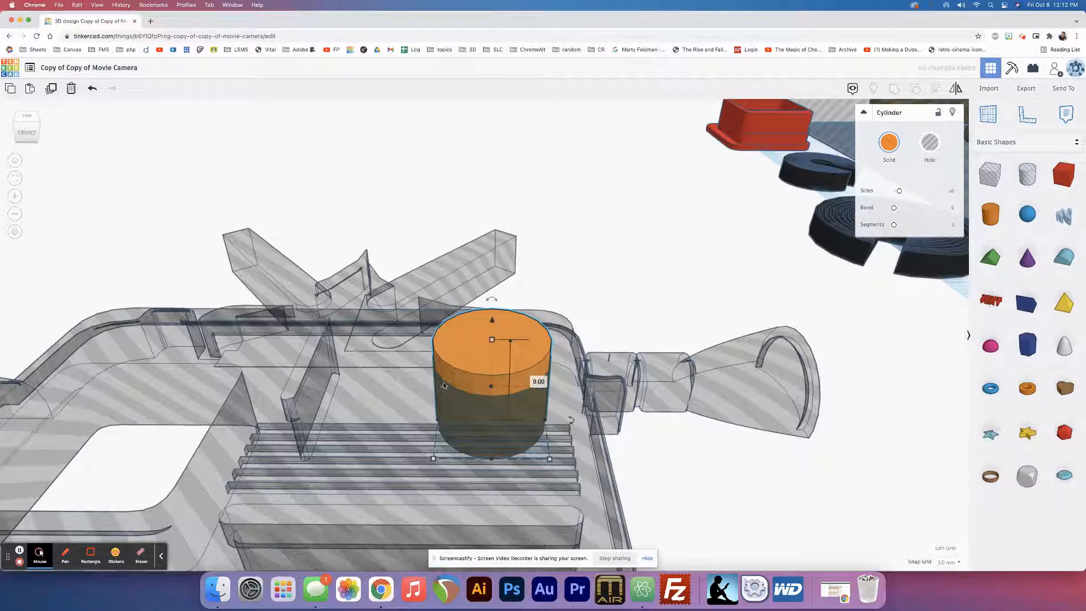
# Duplicate the orange cylinder in place, raise the duplicate's height to 13 mm and colour it green
pyautogui.click(492, 339)
pyautogui.moveTo(492, 338); pyautogui.dragTo(492, 298)
pyautogui.click(492, 311)
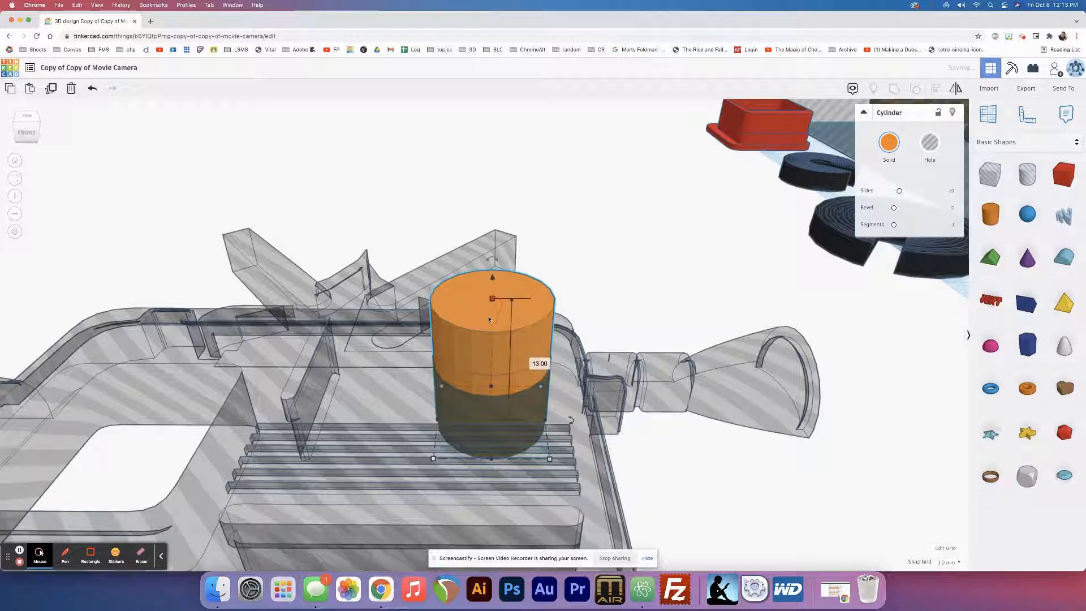
pyautogui.click(890, 148)
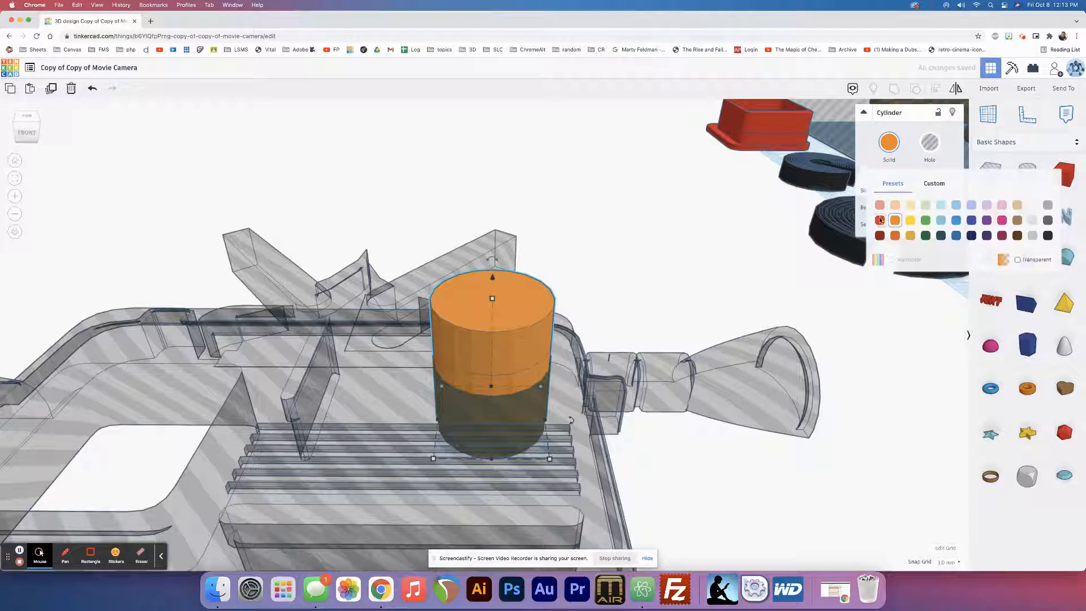
pyautogui.click(926, 220)
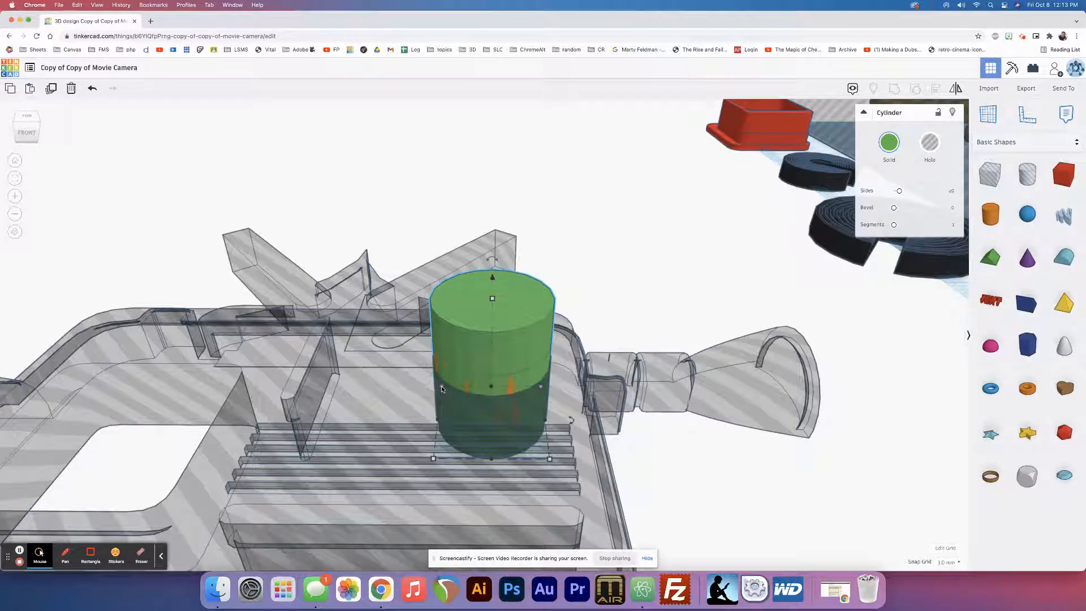
# Scale the green cylinder down about its centre to 5.2 mm across and extend it upward above the orange cylinder
pyautogui.moveTo(442, 386); pyautogui.dragTo(465, 405)
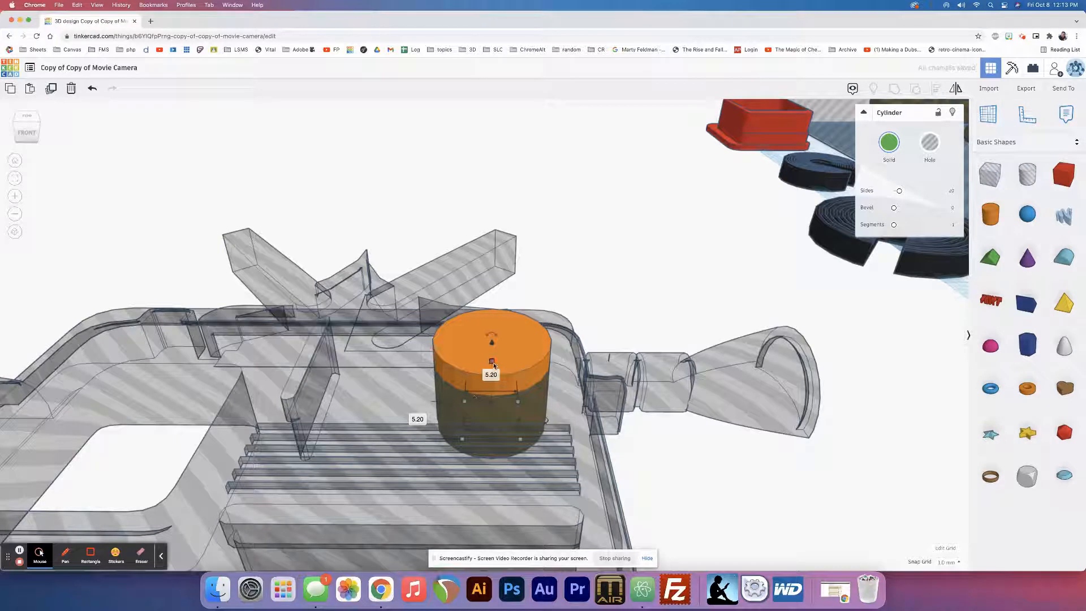
pyautogui.moveTo(491, 360); pyautogui.dragTo(495, 298)
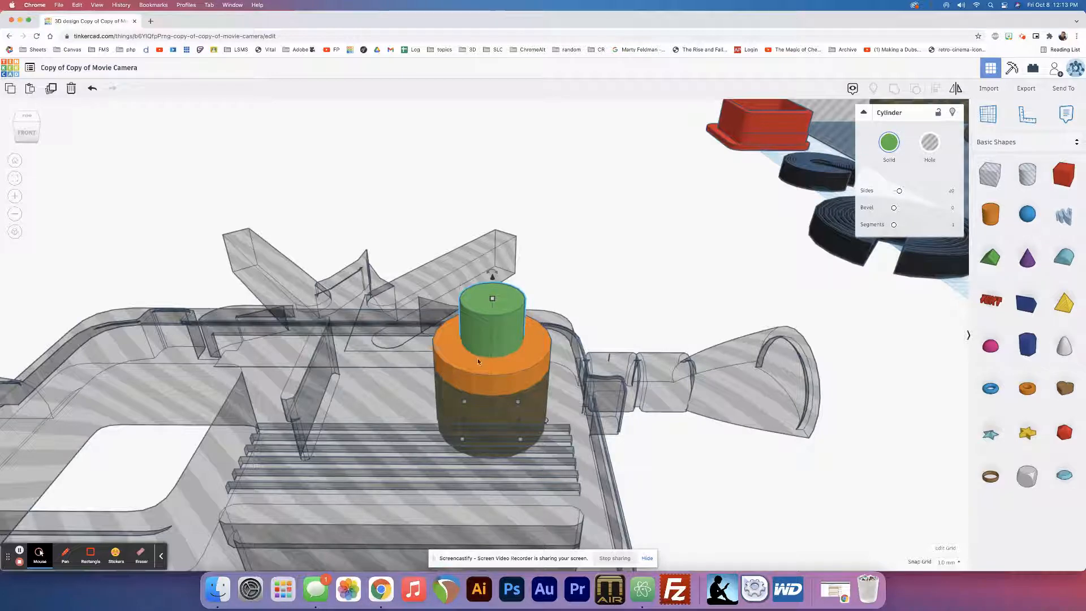
pyautogui.click(493, 307)
pyautogui.moveTo(491, 313); pyautogui.dragTo(496, 390, button='right')
pyautogui.moveTo(495, 388); pyautogui.dragTo(484, 331, button='right')
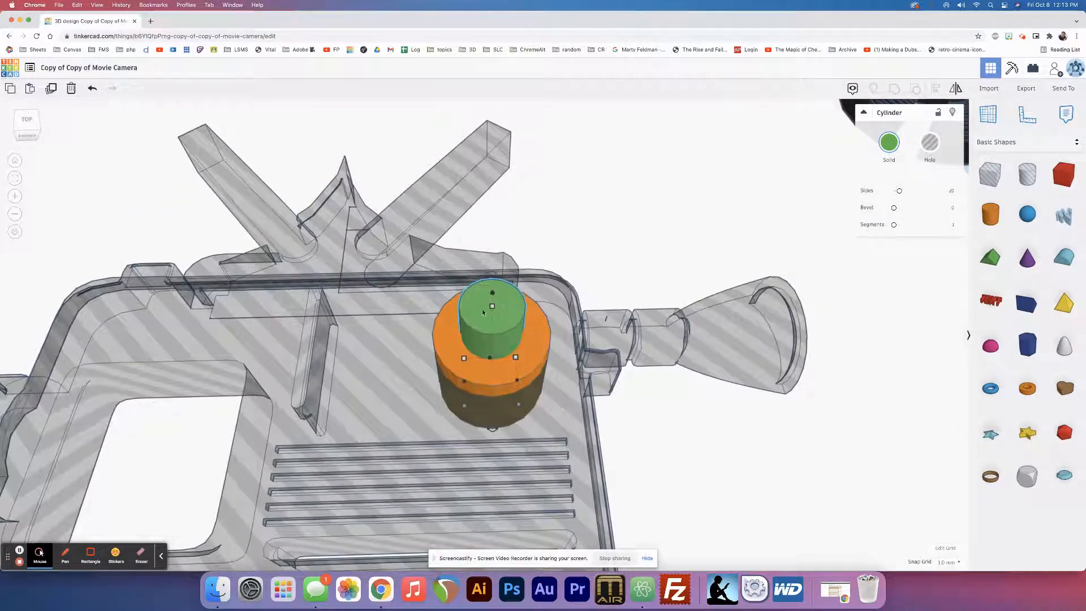
# Place a workplane on the orange cylinder's top face and add a red box on it beside the cylinders
pyautogui.moveTo(516, 298); pyautogui.dragTo(520, 275, button='right')
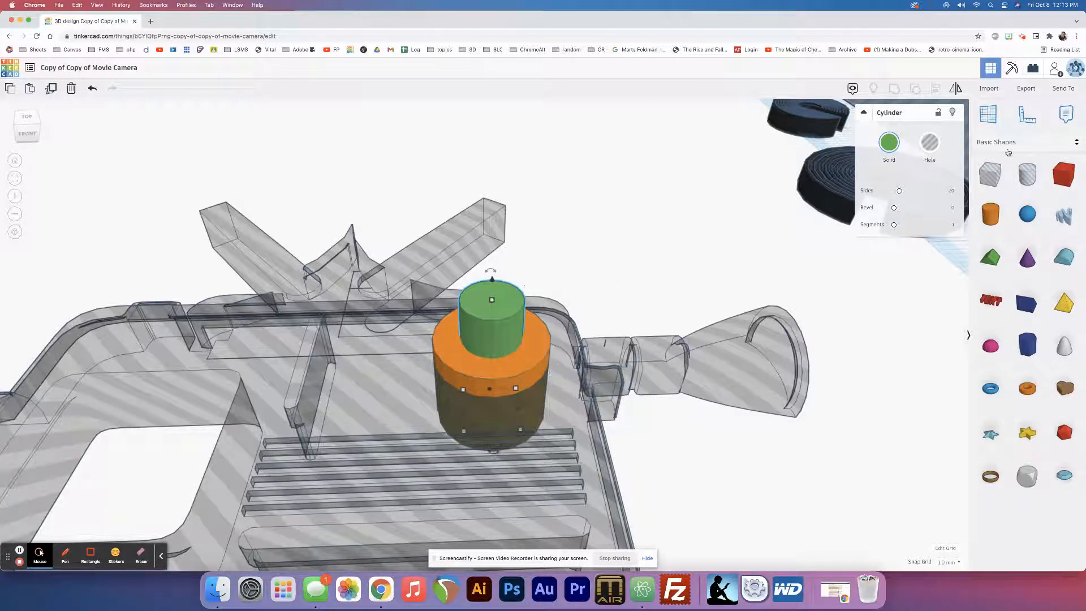
pyautogui.click(988, 114)
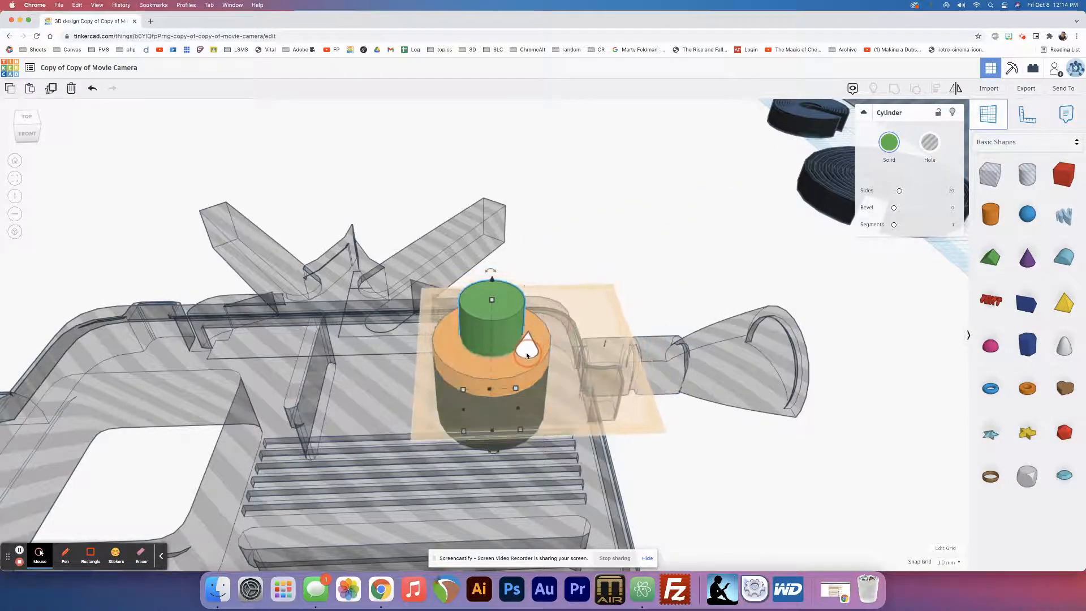
pyautogui.click(527, 355)
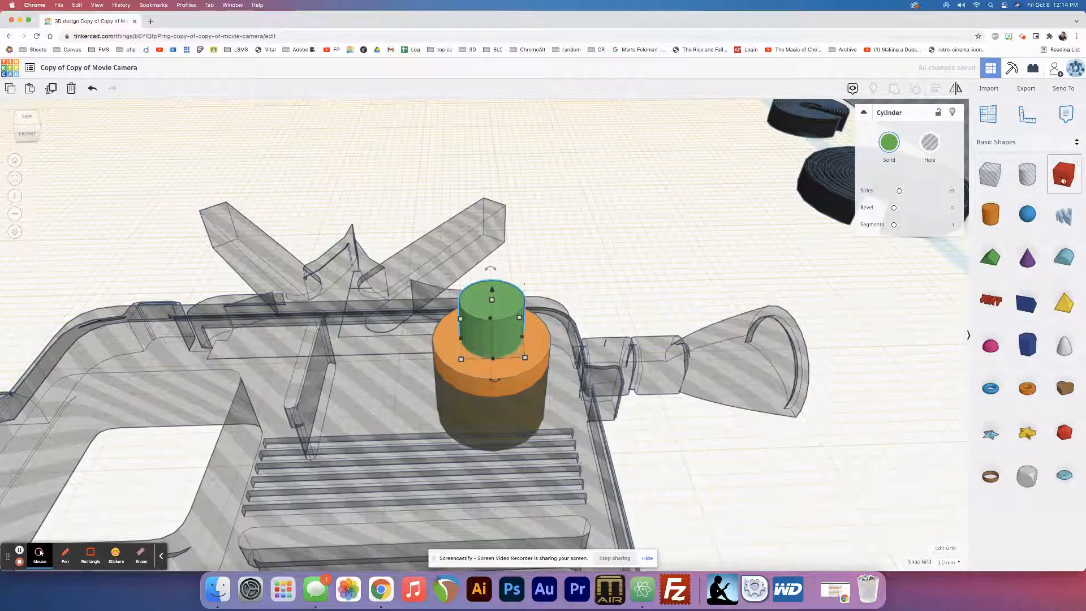
pyautogui.click(1062, 176)
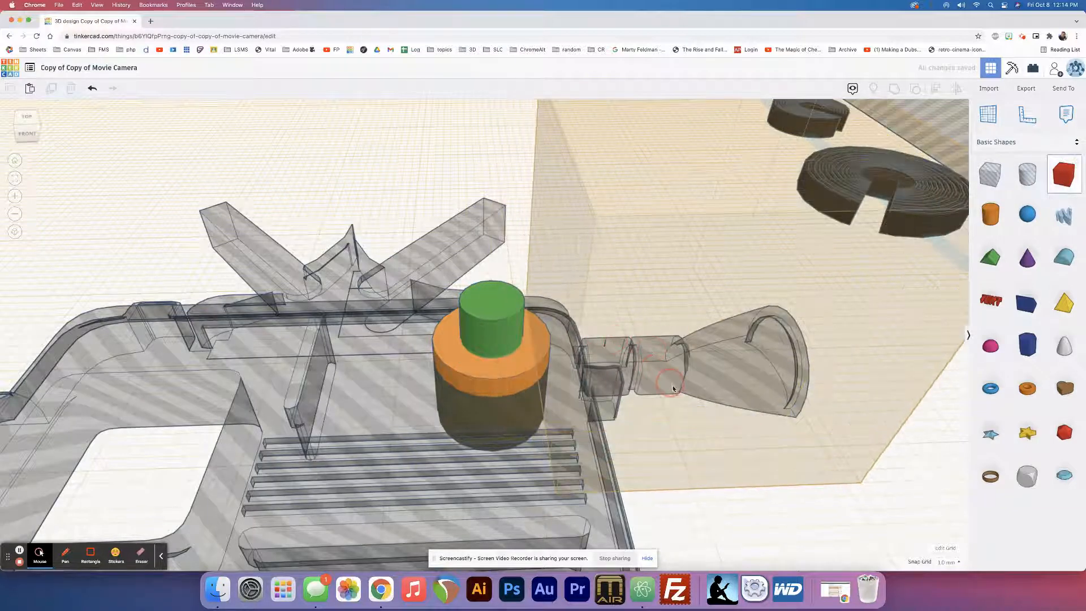
pyautogui.click(679, 405)
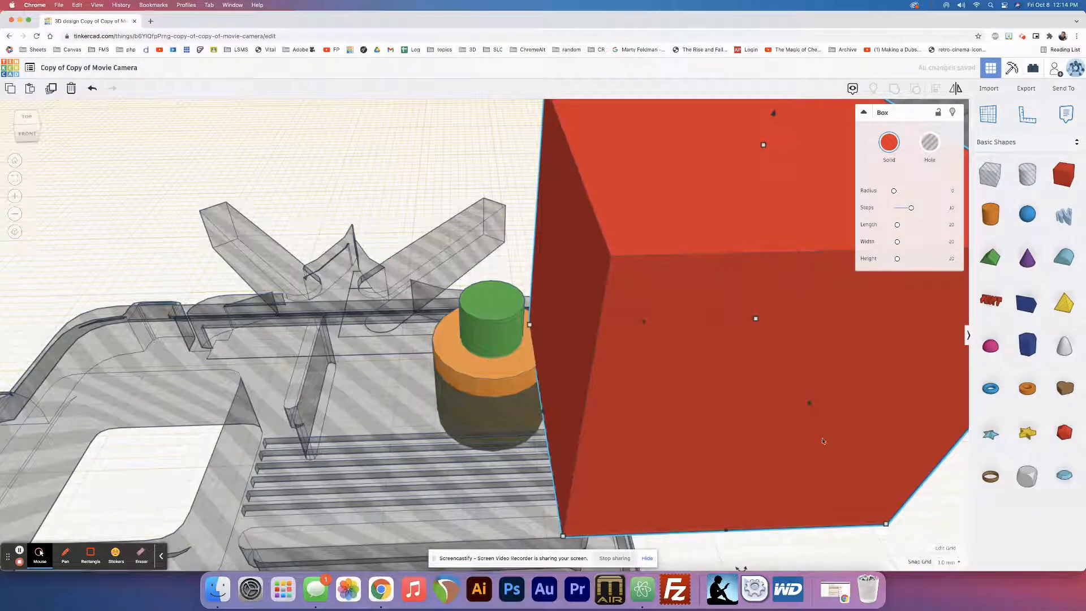
# Narrow the red box to 18 mm long, lower its height to 6 mm, and move it beside the green cylinder over the orange one
pyautogui.moveTo(887, 525); pyautogui.dragTo(642, 498)
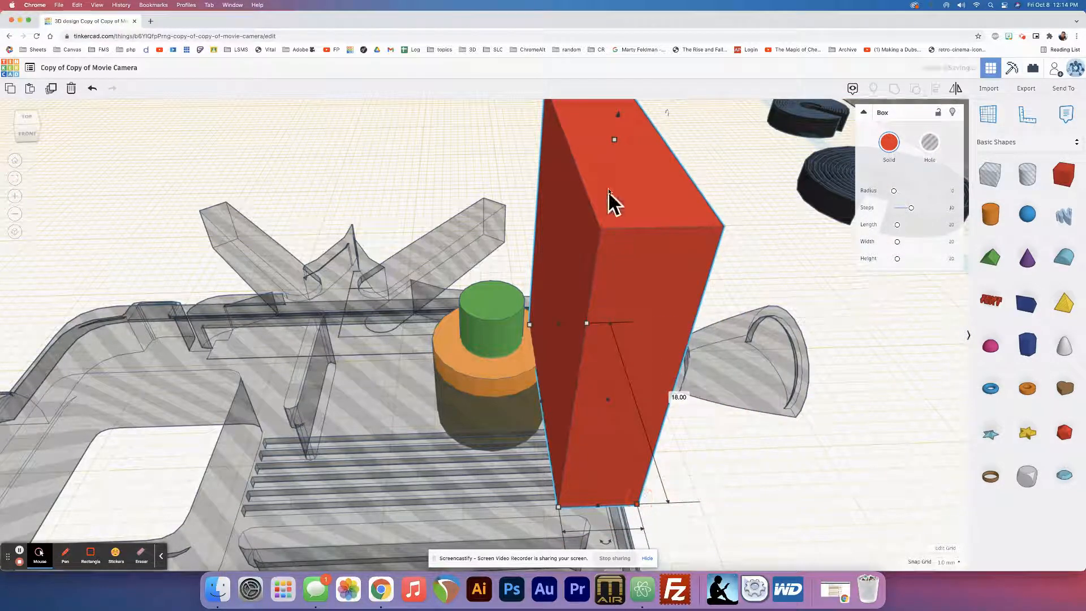
pyautogui.moveTo(615, 141); pyautogui.dragTo(588, 342)
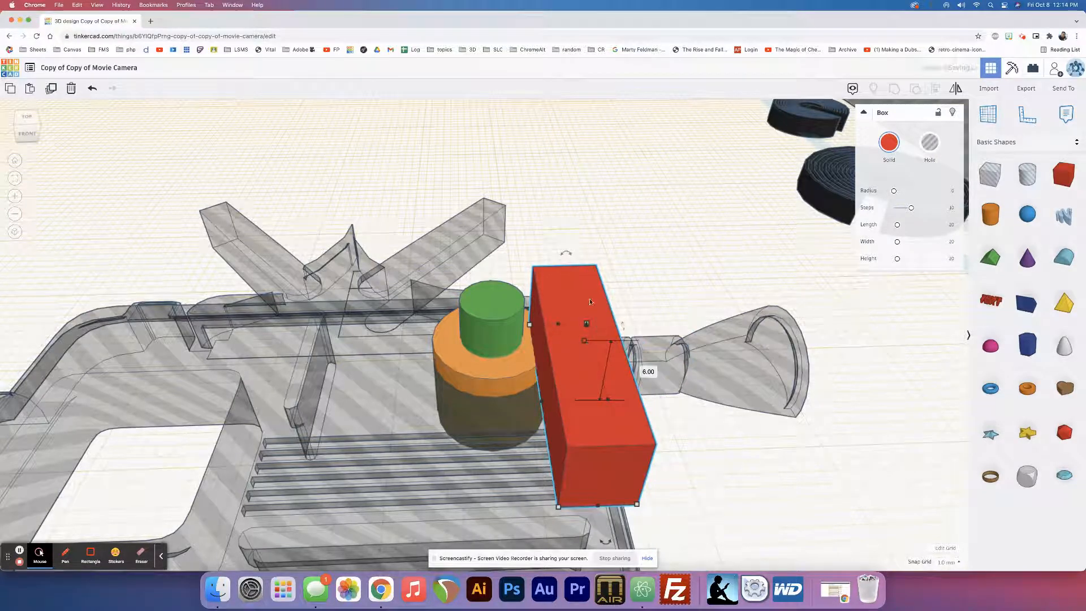
pyautogui.moveTo(587, 298); pyautogui.dragTo(489, 339)
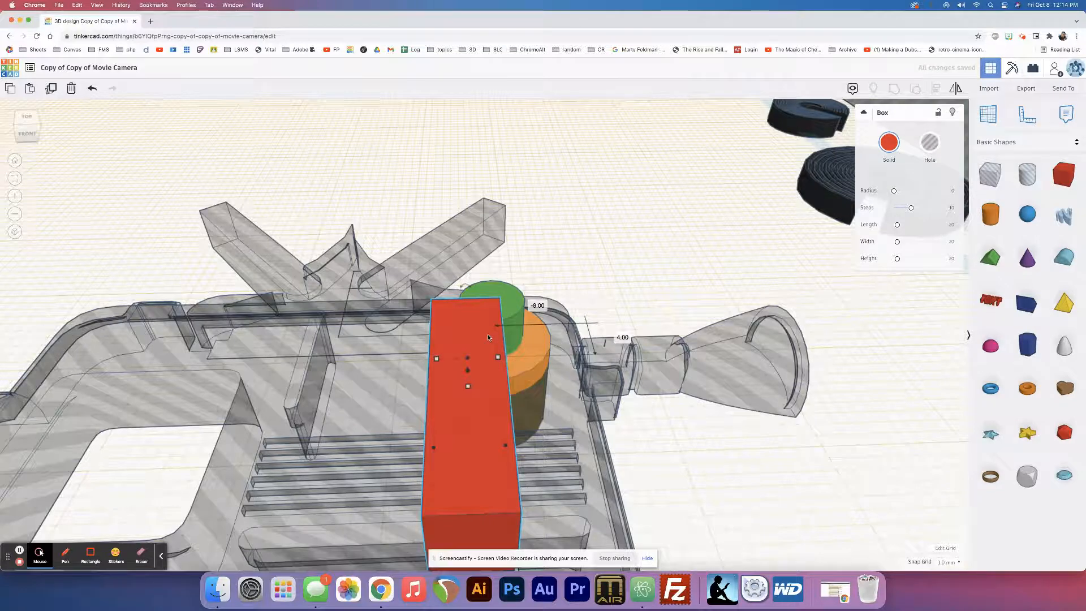
pyautogui.moveTo(491, 339); pyautogui.dragTo(526, 313, button='middle')
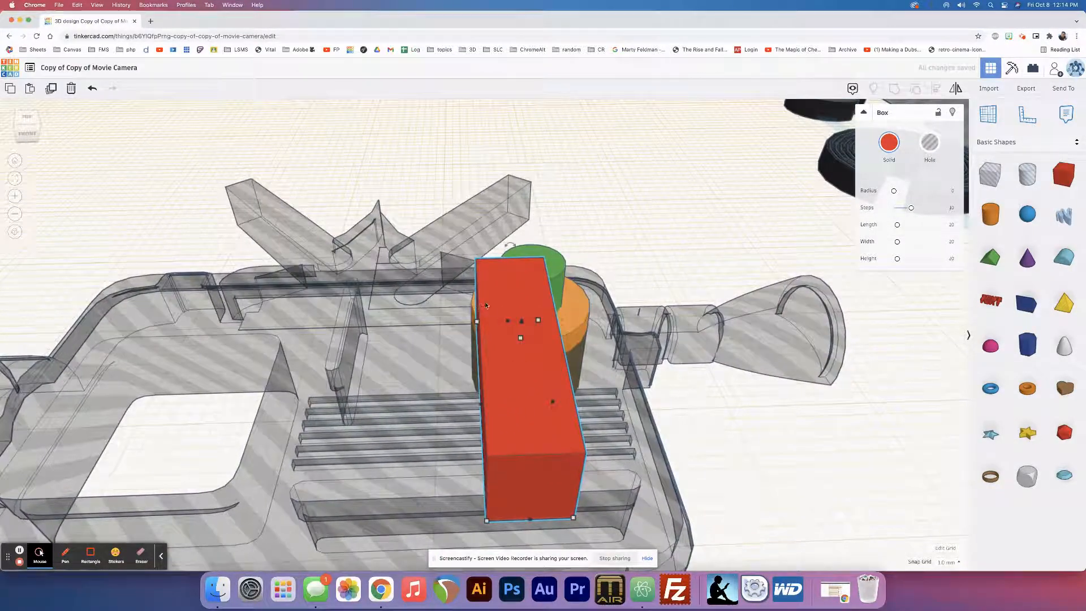
# Set the snap grid to 0.1 mm and nudge the red box three increments to line its edge up with the orange cylinder
pyautogui.click(948, 563)
pyautogui.press('Left')
pyautogui.press('Left')
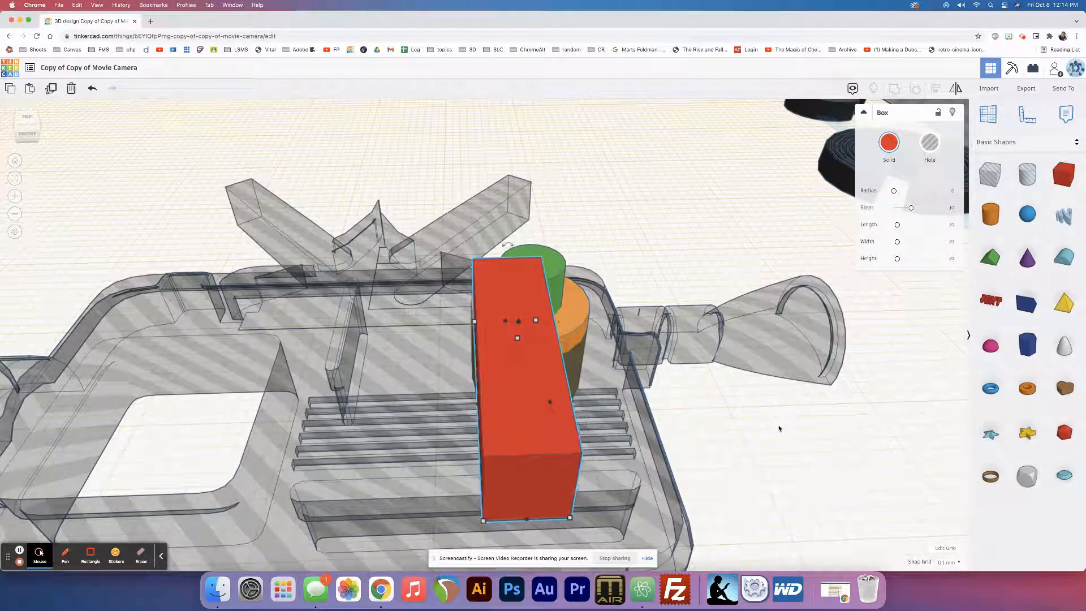
pyautogui.press('Left')
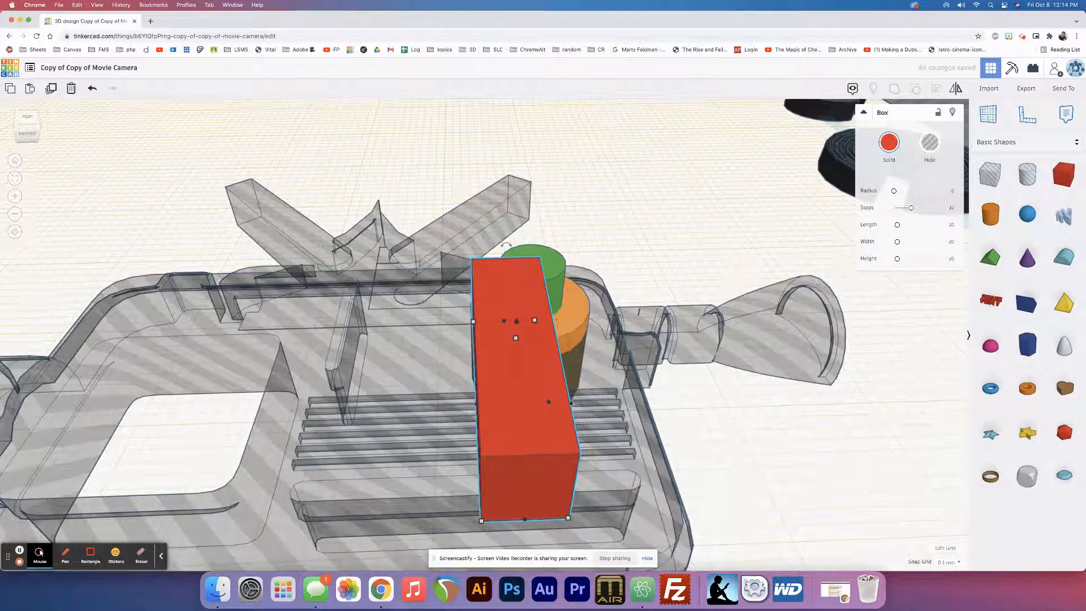
# Widen the red box to about 9.8 mm so its sides line up with the orange cylinder's diameter
pyautogui.moveTo(549, 401); pyautogui.dragTo(610, 400)
pyautogui.moveTo(642, 392); pyautogui.dragTo(467, 370, button='right')
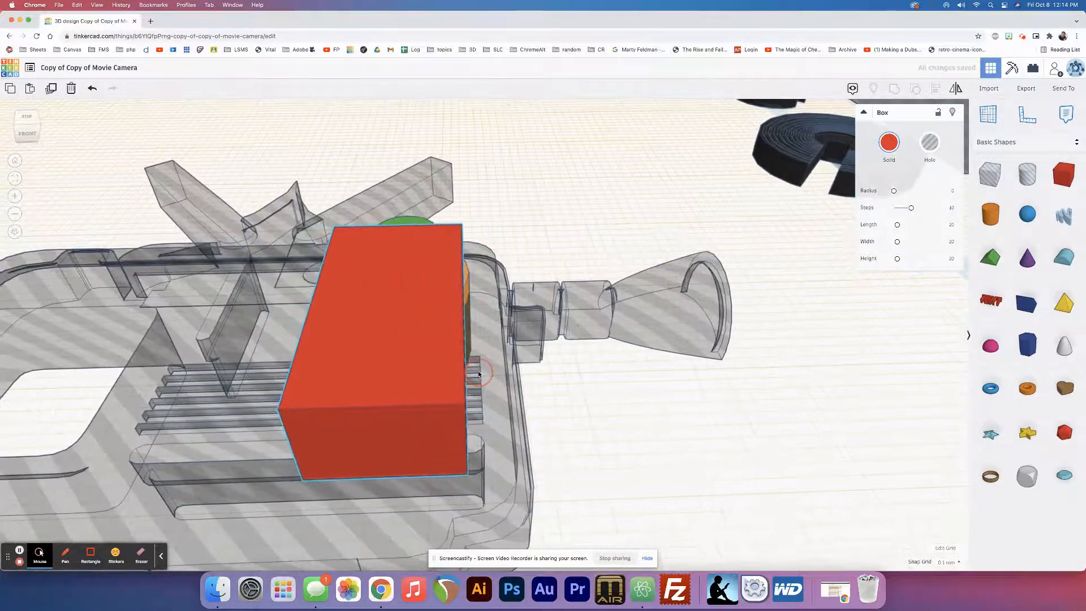
pyautogui.moveTo(466, 369); pyautogui.dragTo(476, 362)
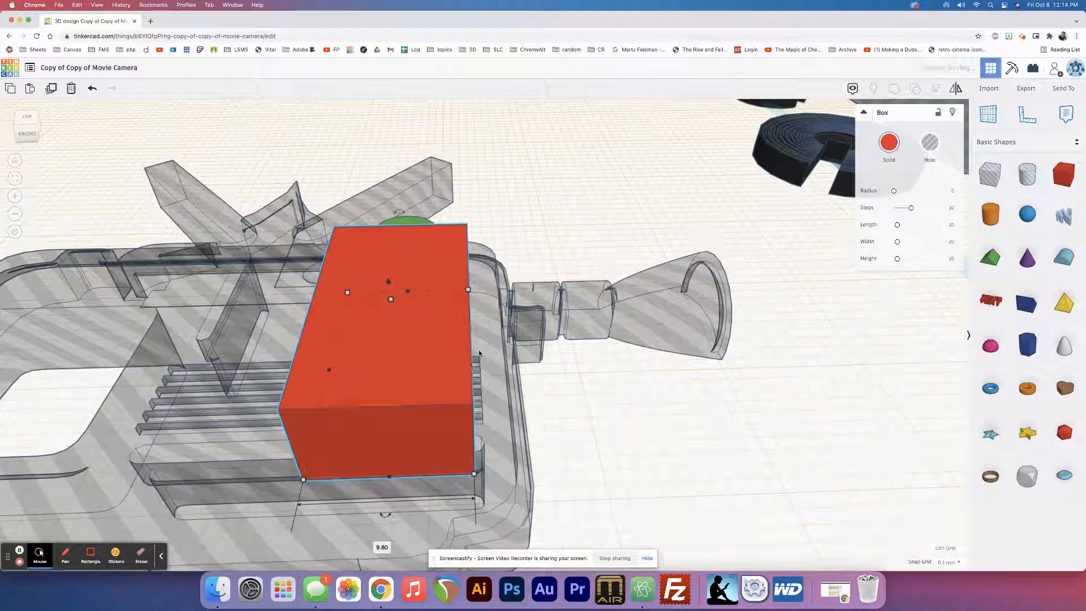
pyautogui.moveTo(479, 353); pyautogui.dragTo(495, 513, button='right')
pyautogui.moveTo(501, 423); pyautogui.dragTo(592, 413, button='middle')
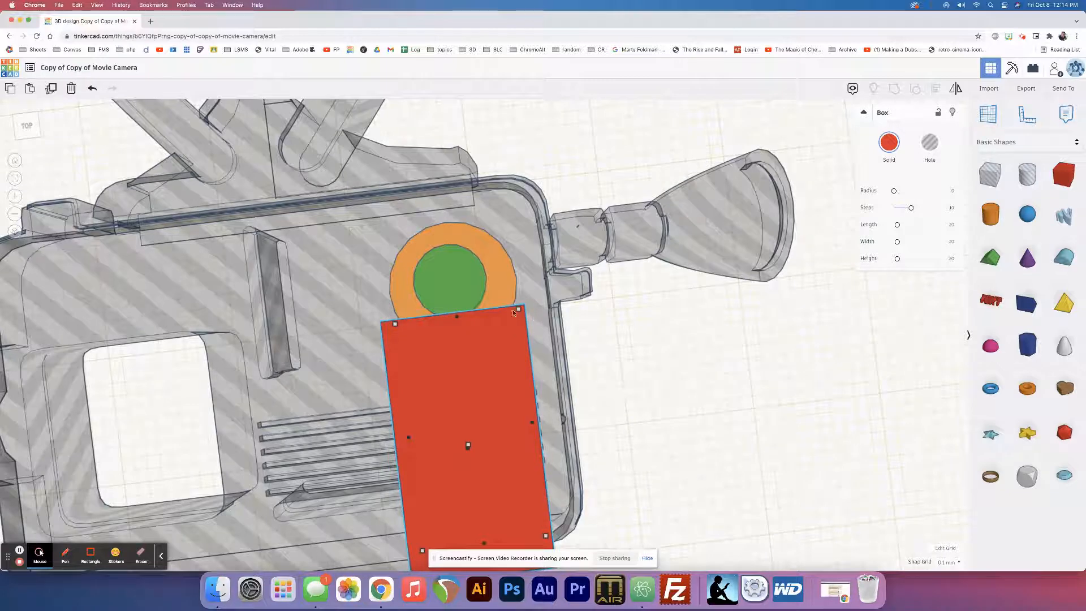
pyautogui.moveTo(532, 421); pyautogui.dragTo(470, 420, button='middle')
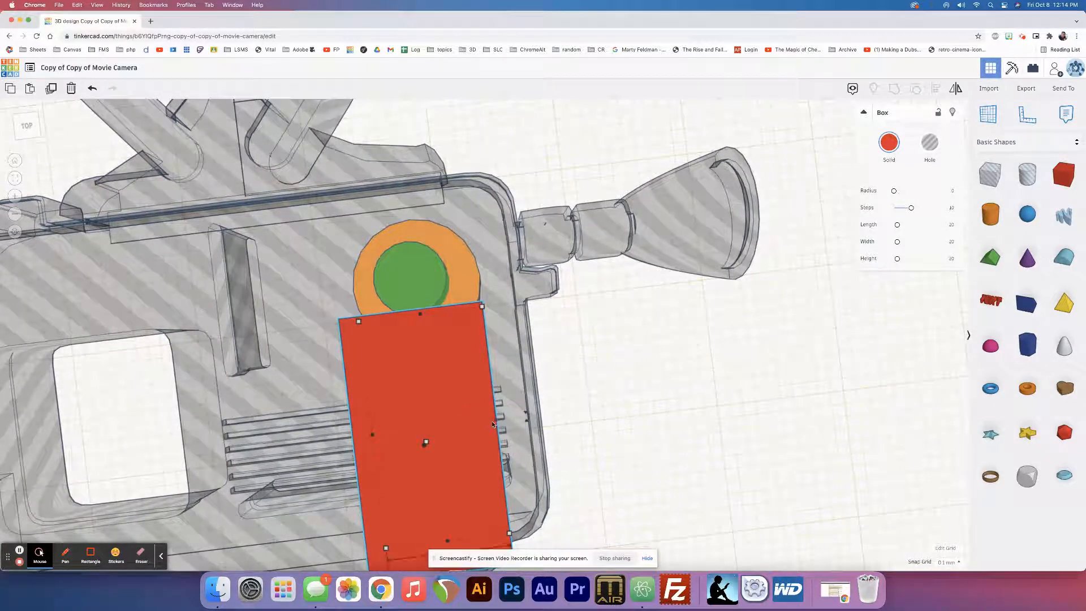
pyautogui.click(494, 423)
pyautogui.moveTo(492, 422); pyautogui.dragTo(492, 421)
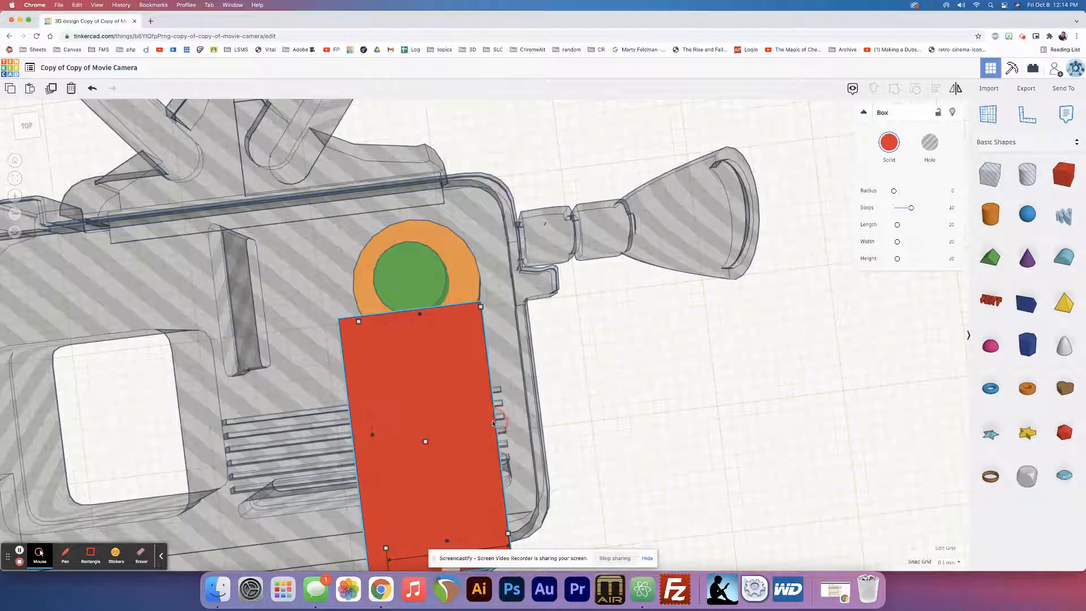
# Lower the red box's height to 3.5 mm and lengthen it to 20.8 mm, towards the green cylinder's centre
pyautogui.moveTo(440, 349); pyautogui.dragTo(417, 276, button='right')
pyautogui.moveTo(416, 281); pyautogui.dragTo(417, 305)
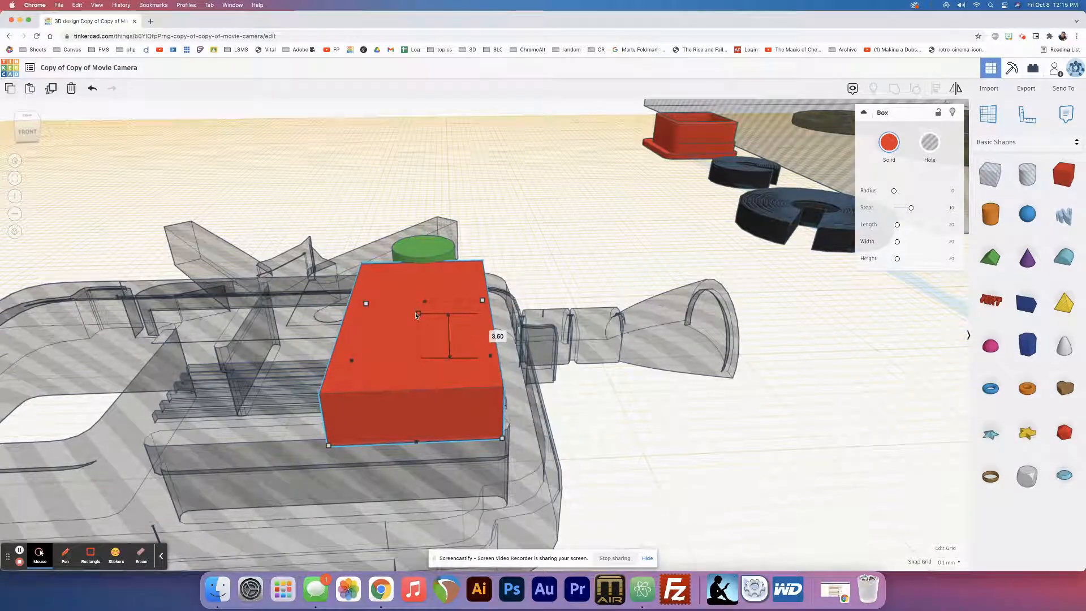
pyautogui.moveTo(418, 284); pyautogui.dragTo(543, 398, button='right')
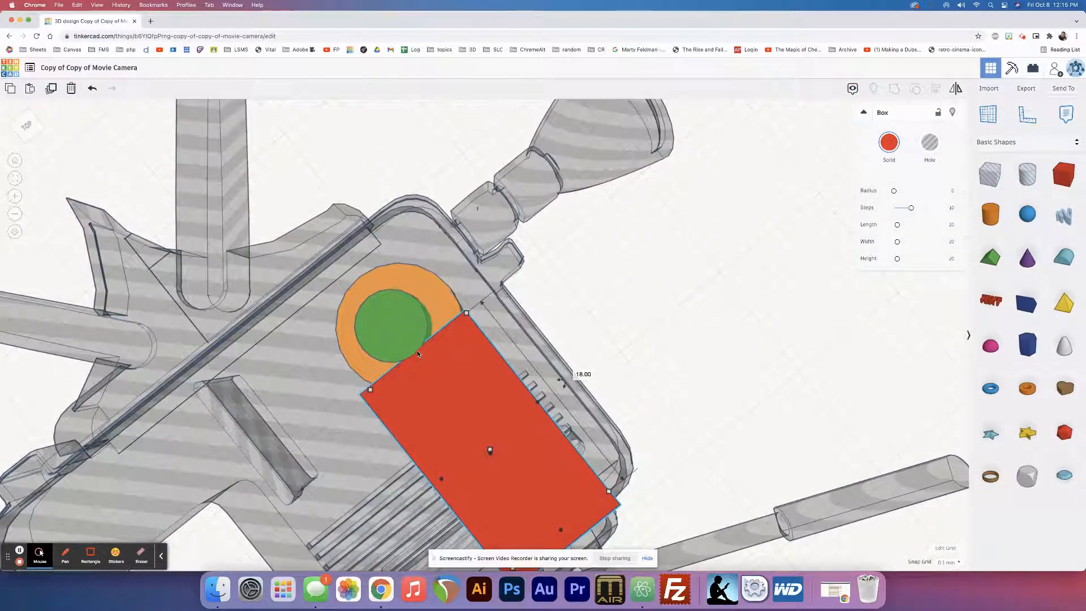
pyautogui.moveTo(419, 353); pyautogui.dragTo(415, 309)
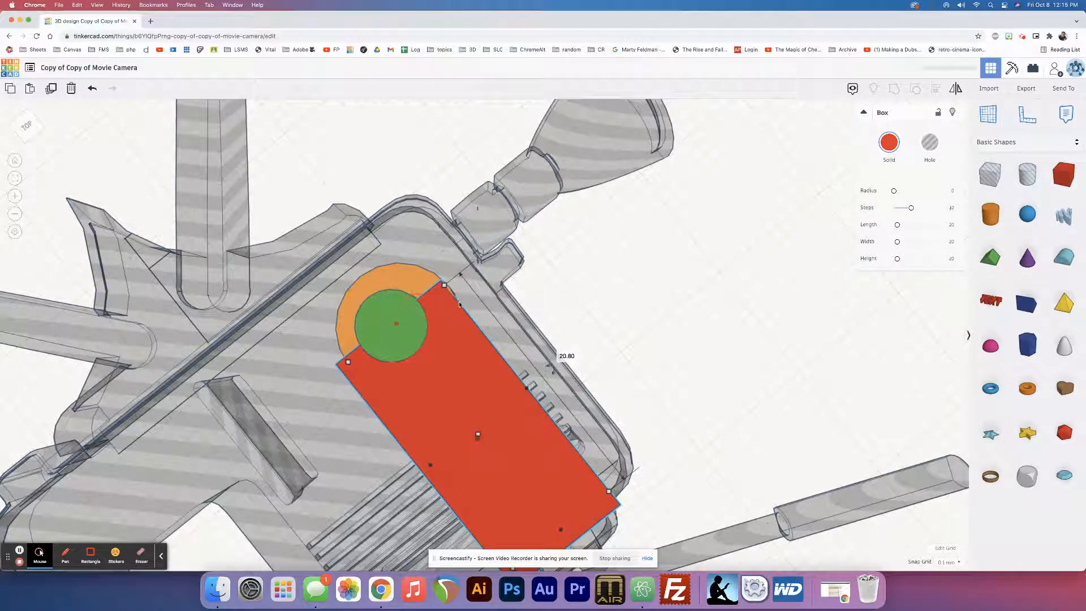
pyautogui.moveTo(459, 305); pyautogui.dragTo(323, 261, button='right')
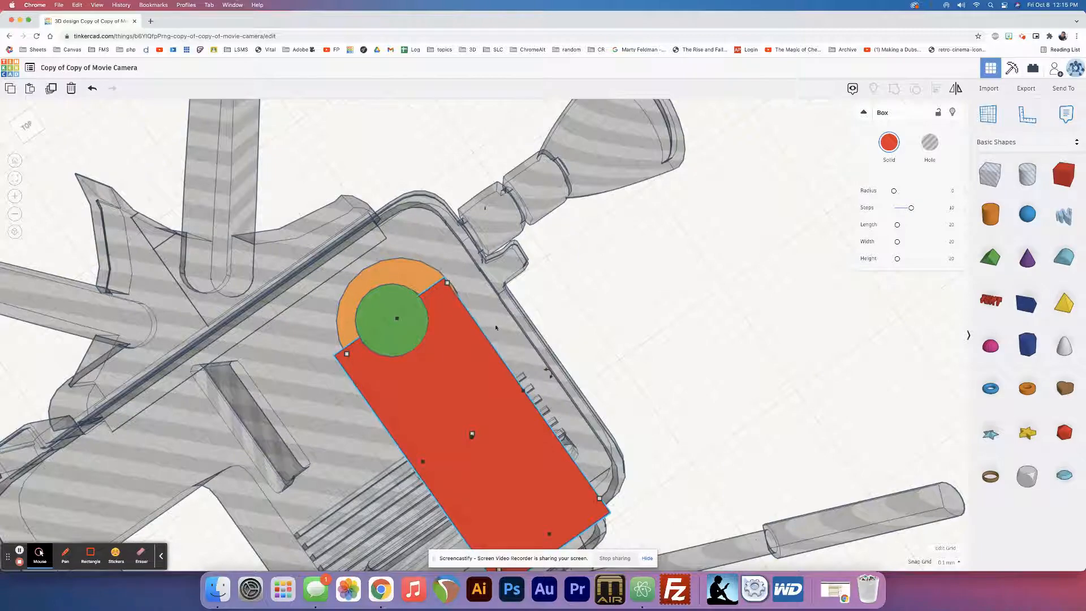
# Select the orange cylinder and return the workplane to the base grid
pyautogui.moveTo(501, 353); pyautogui.dragTo(478, 399, button='right')
pyautogui.click(576, 359)
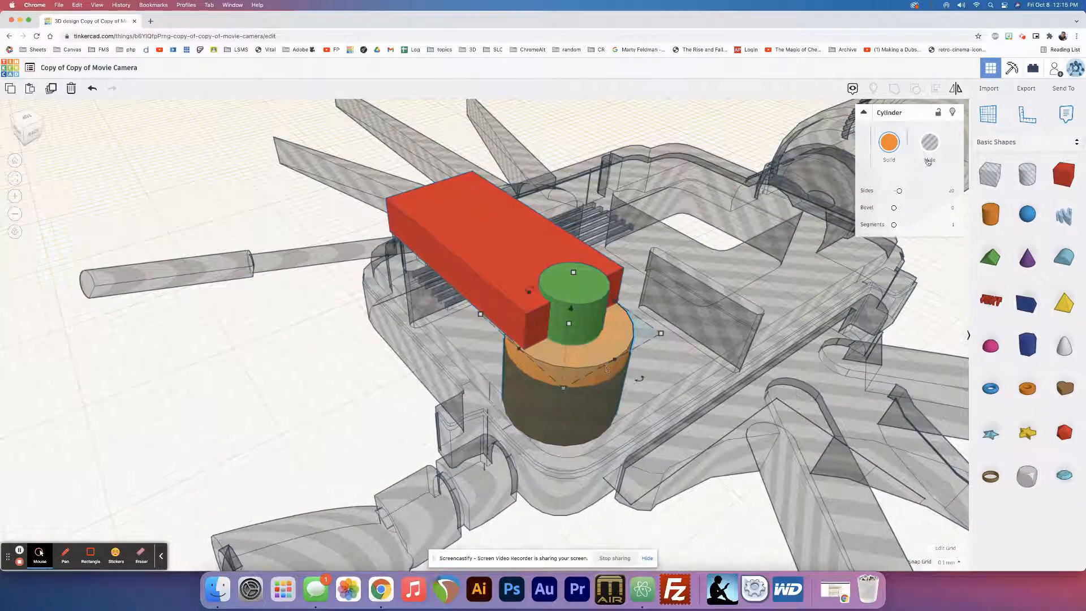
pyautogui.click(991, 119)
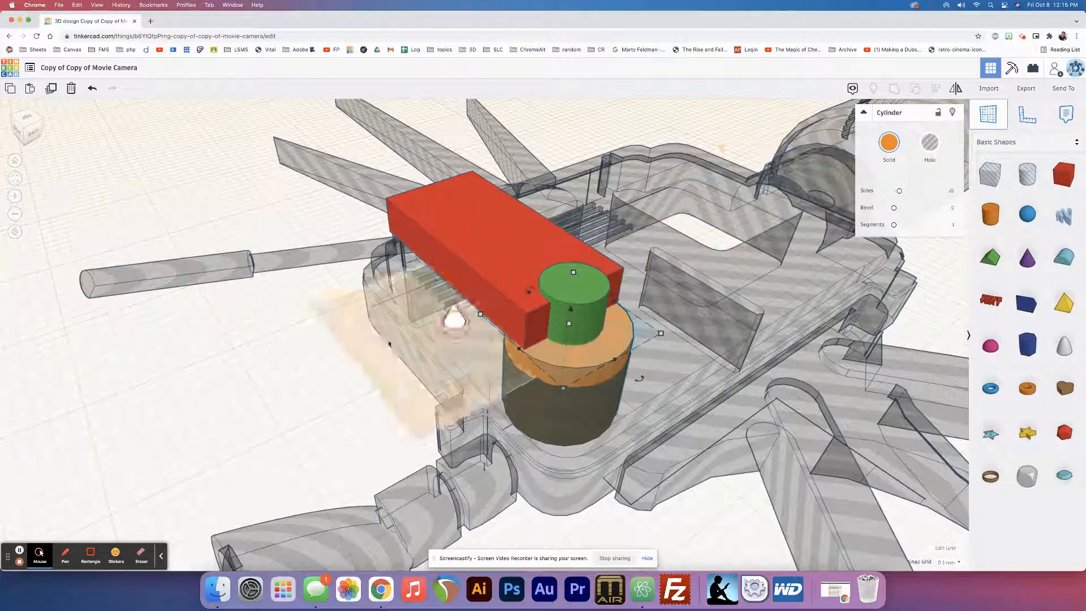
pyautogui.click(258, 387)
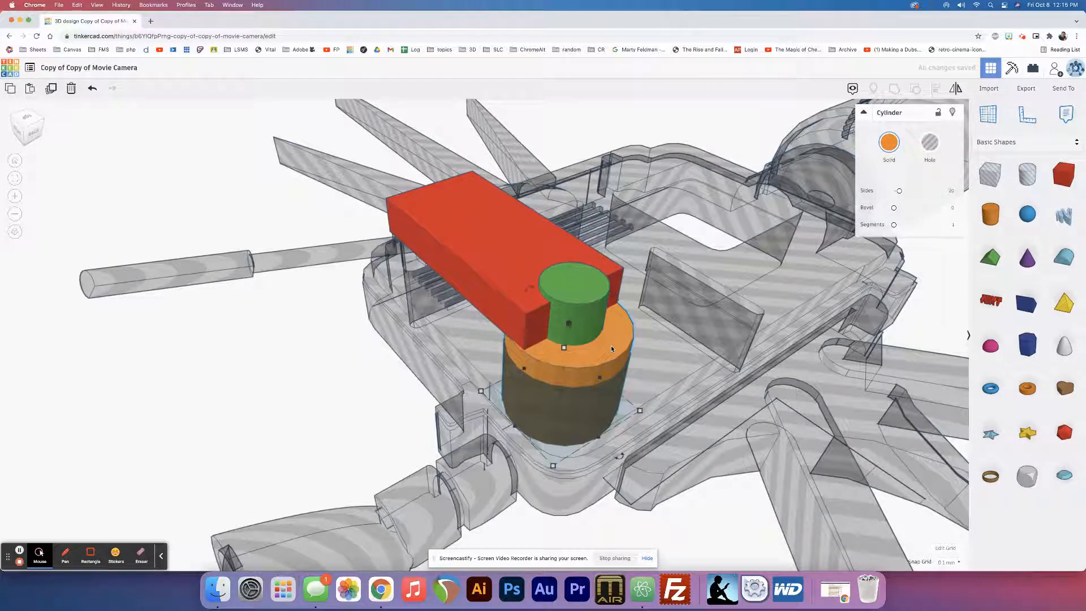
# Duplicate the orange cylinder in place and raise the duplicate straight up until it clears the original
pyautogui.press('super+Up')
pyautogui.press('super+Up')
pyautogui.press('super+Up')
pyautogui.press('super+Up')
pyautogui.press('super+Up')
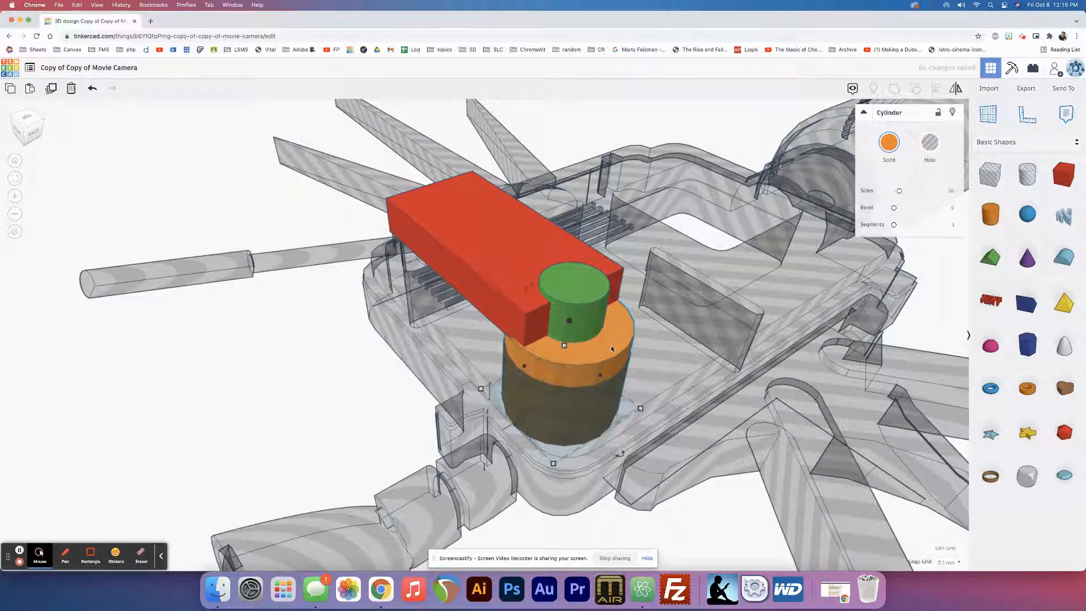
pyautogui.press('super+Up')
pyautogui.press('super+Up')
pyautogui.press('super+Up')
pyautogui.press('super+Up')
pyautogui.press('super+Up')
pyautogui.press('super+Up')
pyautogui.press('super+Up')
pyautogui.press('super+Up')
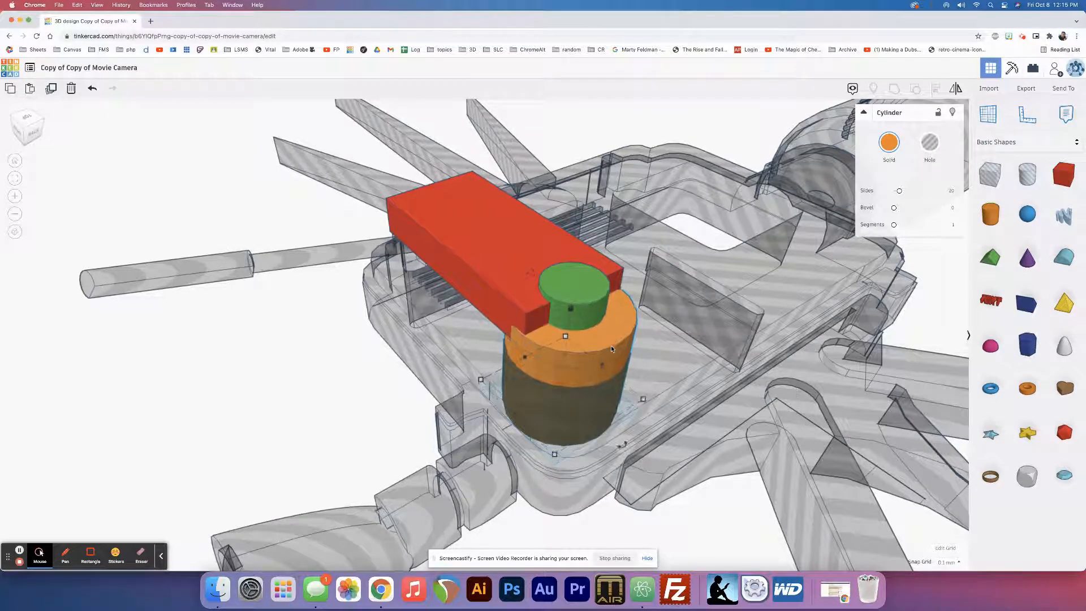
pyautogui.press('super+Up')
pyautogui.press('super+Up')
pyautogui.press('super+Up')
pyautogui.press('super+Up')
pyautogui.press('super+Up')
pyautogui.press('super+Up')
pyautogui.press('super+Up')
pyautogui.press('super+Up')
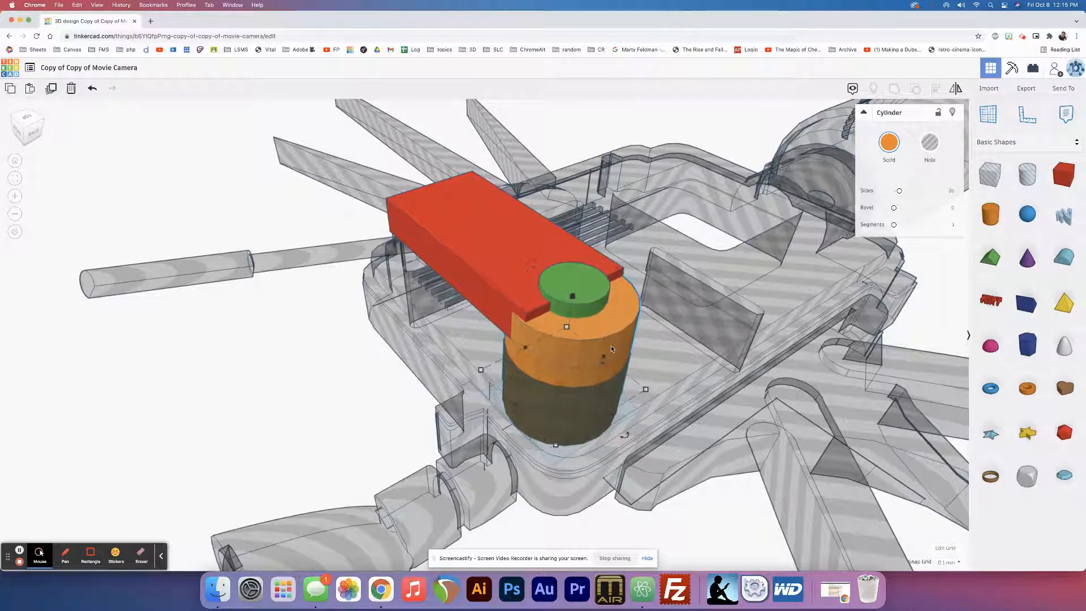
pyautogui.press('super+Up')
pyautogui.press('super+Up')
pyautogui.press('super+Up')
pyautogui.press('super+Up')
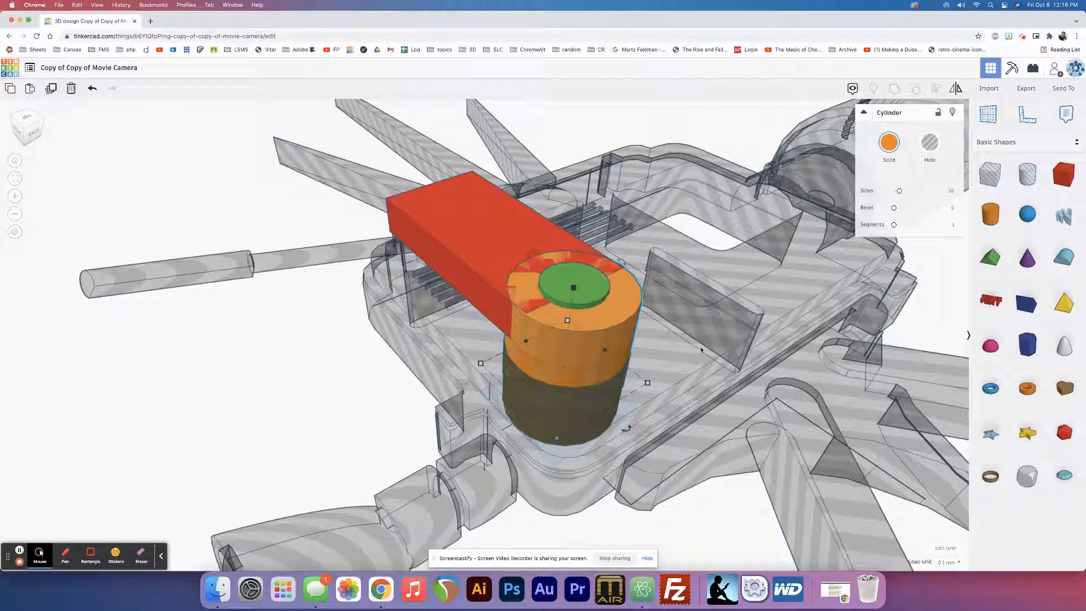
pyautogui.hotkey('ctrl', 'Up')
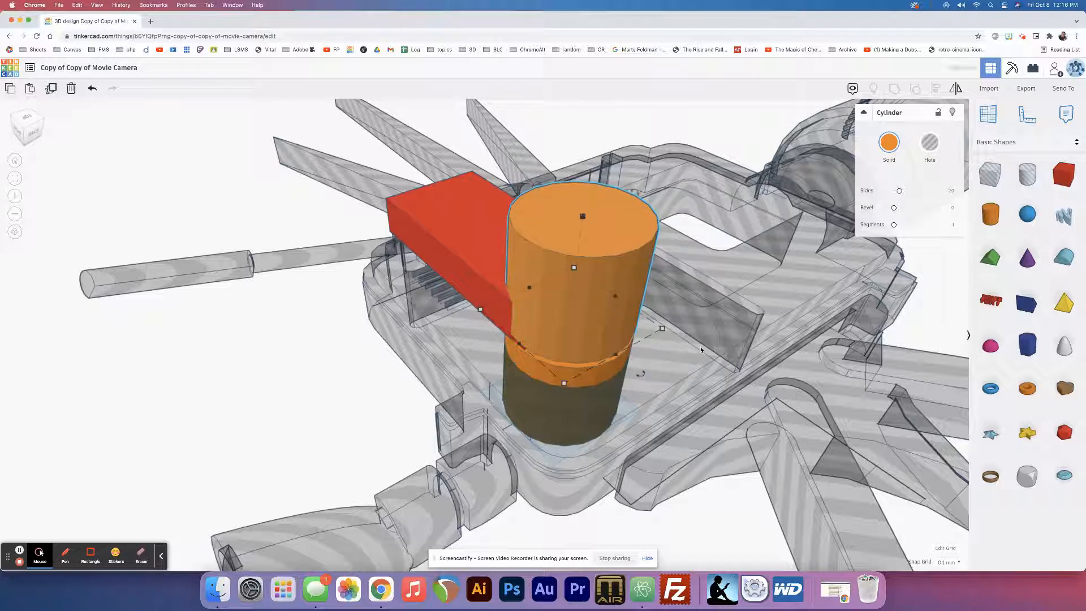
pyautogui.hotkey('ctrl', 'Up')
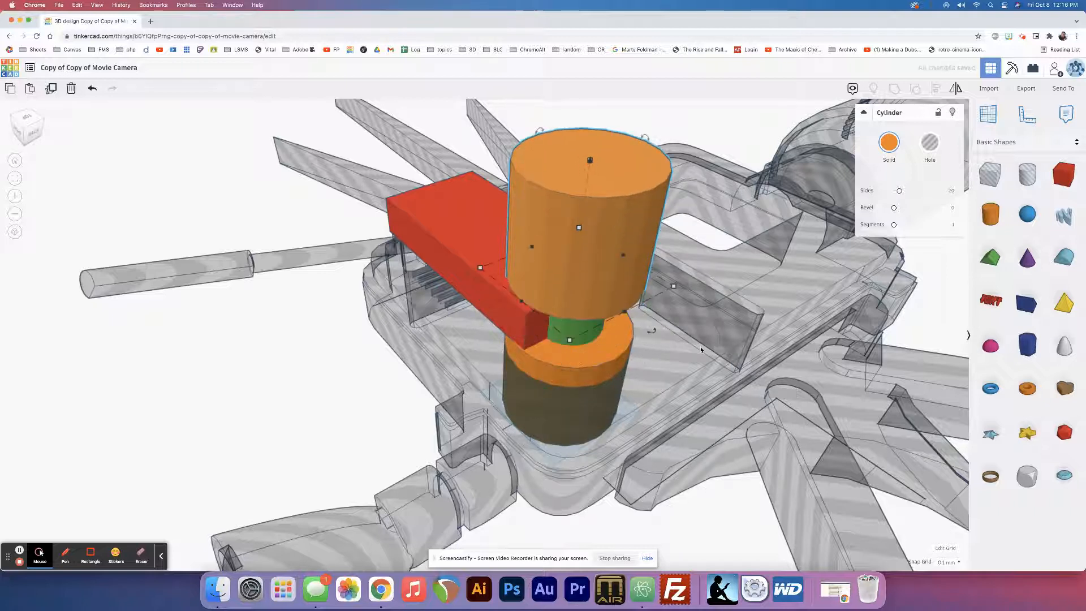
pyautogui.hotkey('ctrl', 'Up')
pyautogui.hotkey('ctrl', 'Up')
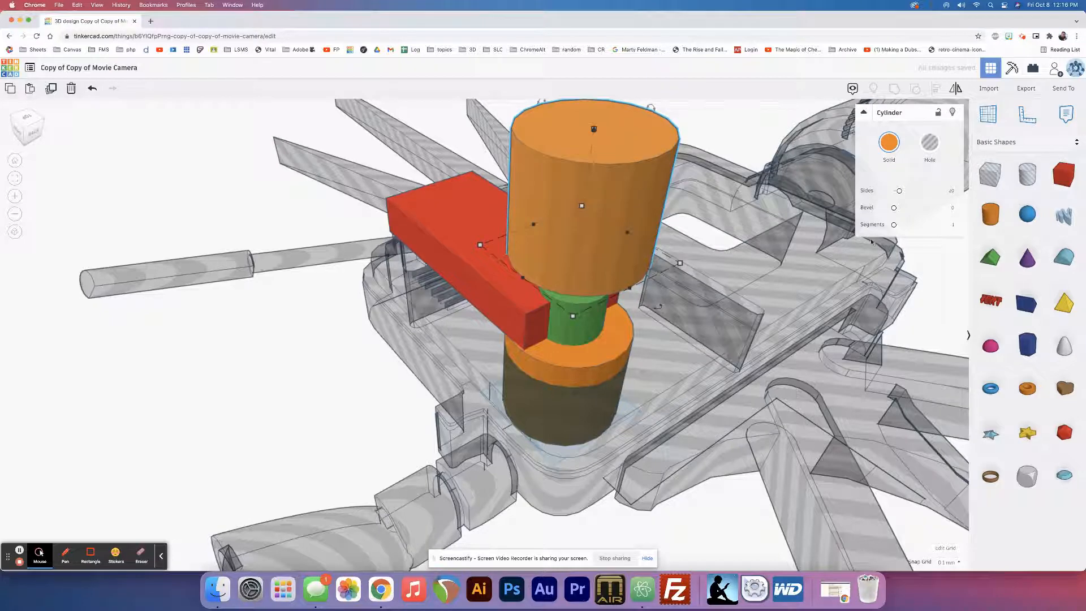
# Place a workplane on the original orange cylinder's top face and drop the duplicate cylinder onto it
pyautogui.click(989, 113)
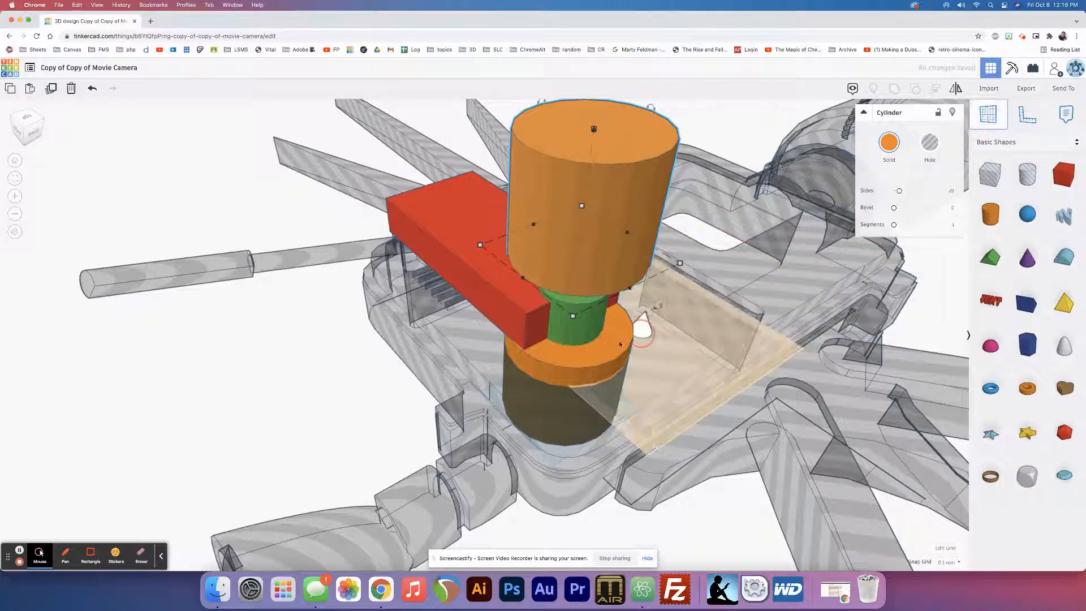
pyautogui.click(584, 347)
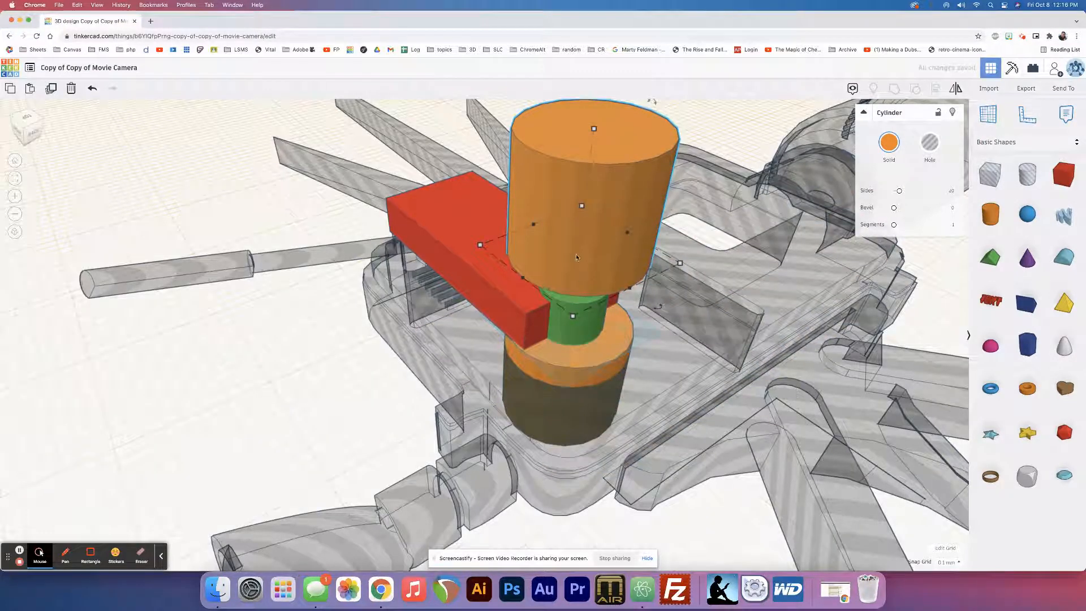
pyautogui.press('d')
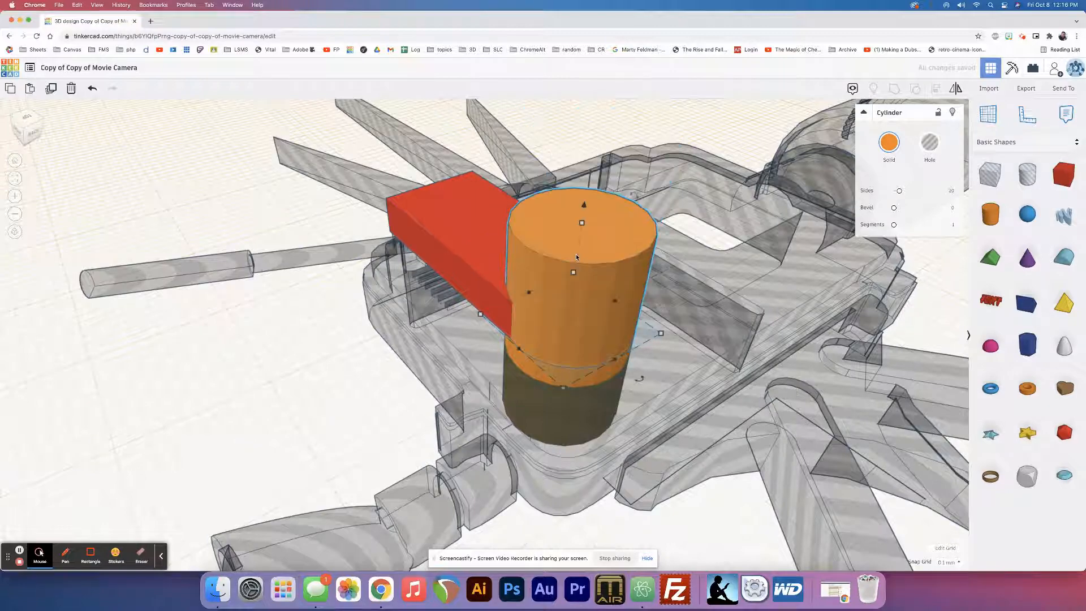
# Lower the duplicate cylinder's height to match the top of the red box, below the top of the green cylinder
pyautogui.moveTo(540, 300); pyautogui.dragTo(510, 303, button='right')
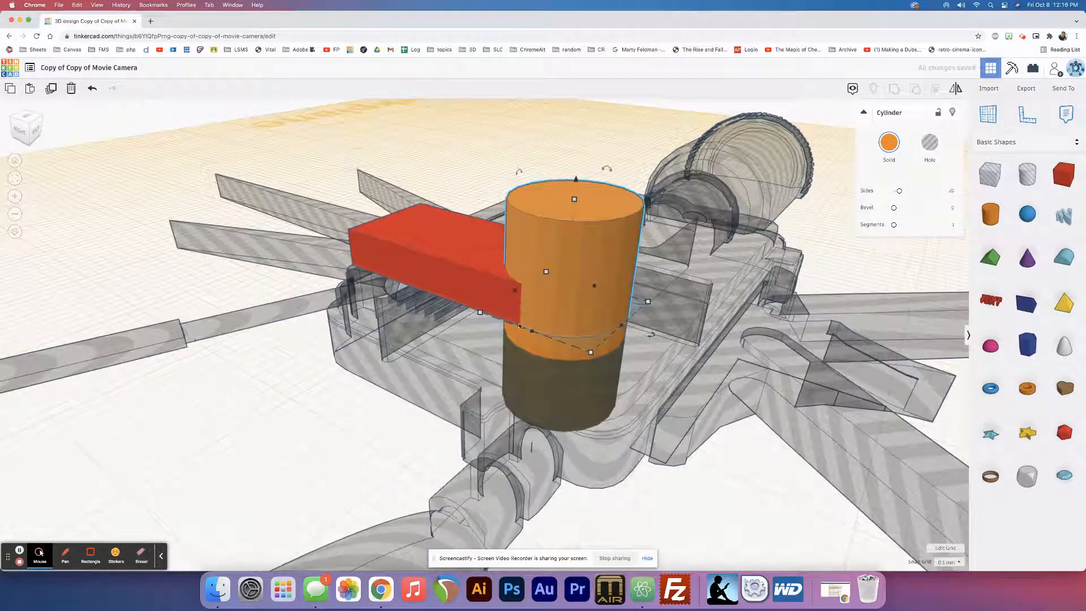
pyautogui.moveTo(574, 200)
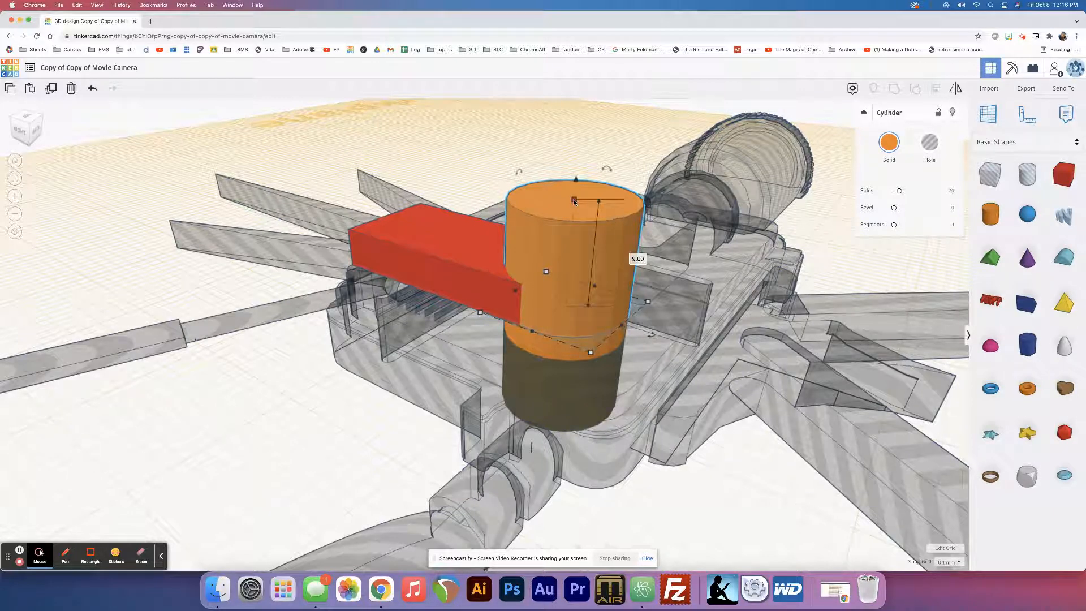
pyautogui.moveTo(574, 200); pyautogui.dragTo(562, 272)
pyautogui.moveTo(561, 272); pyautogui.dragTo(727, 328, button='right')
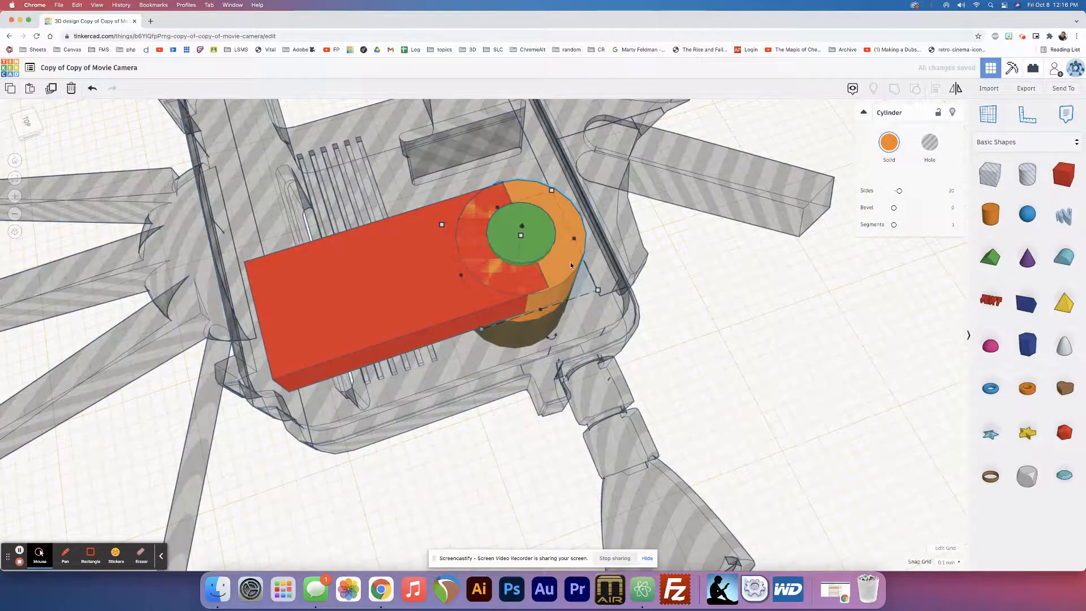
pyautogui.moveTo(570, 266); pyautogui.dragTo(546, 212, button='right')
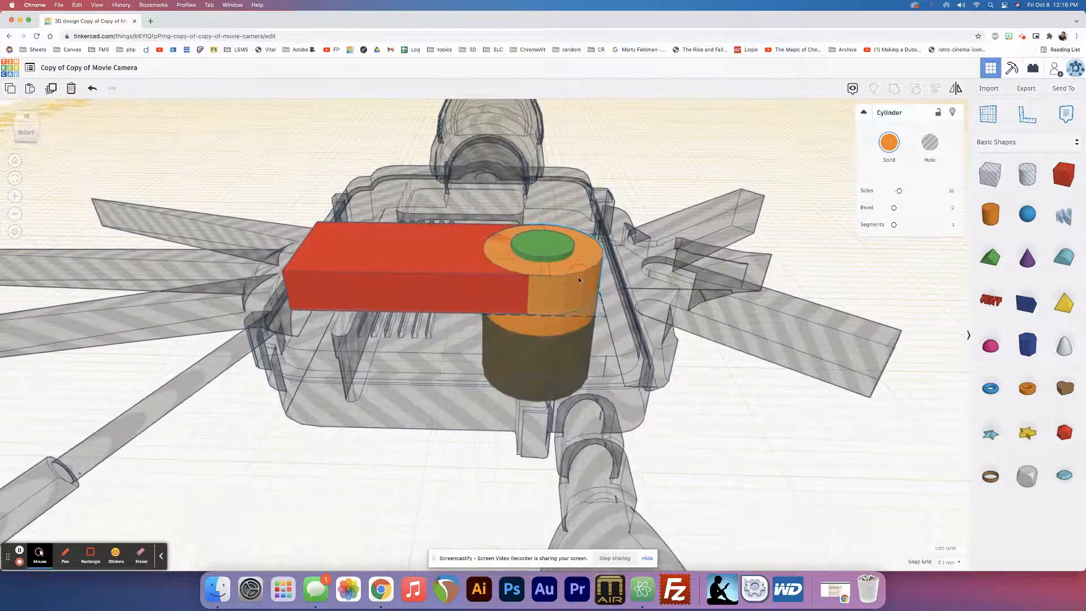
# Colour the duplicate cylinder red to match the box, and deselect it
pyautogui.click(889, 143)
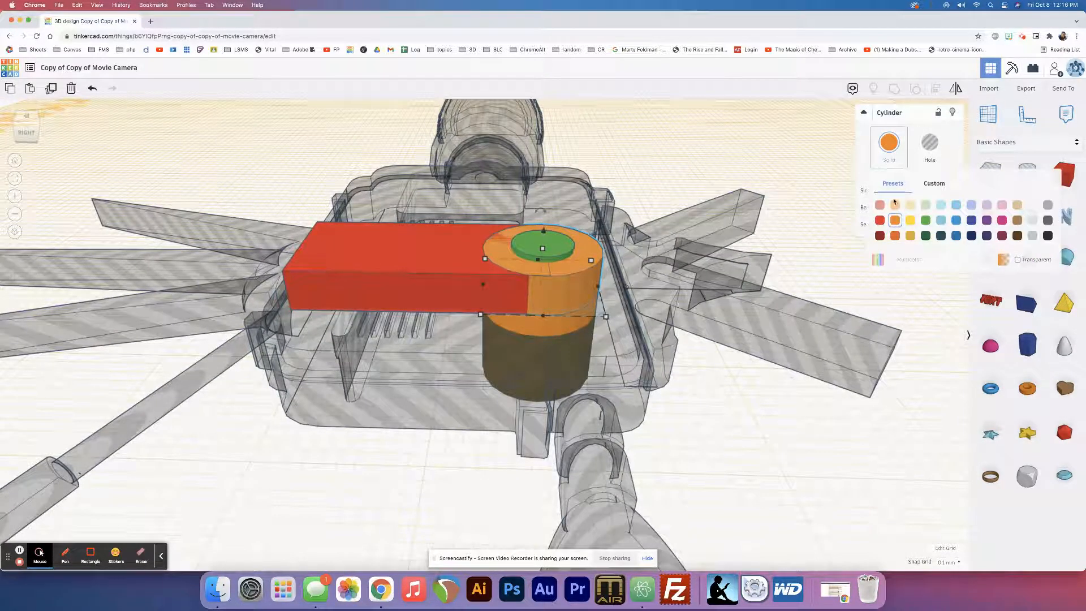
pyautogui.click(880, 220)
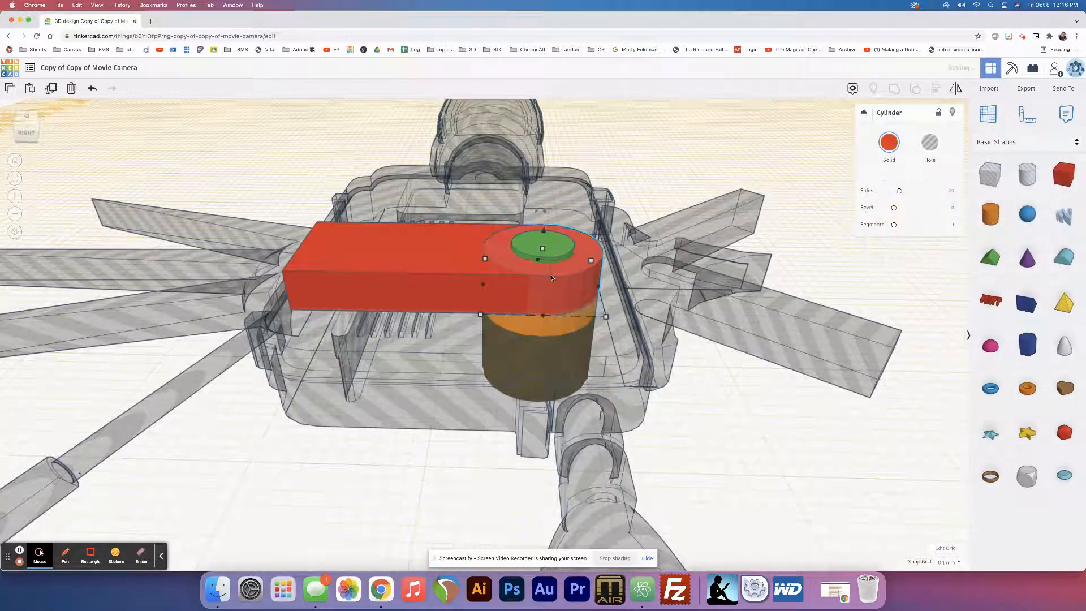
pyautogui.click(765, 241)
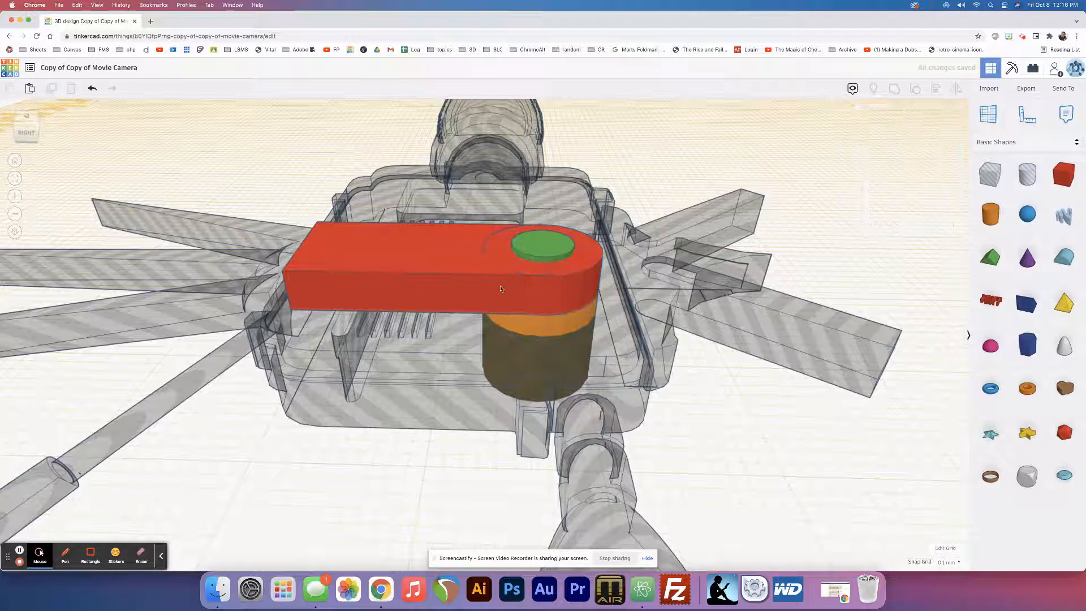
# Group the red cylinder and the red box into a single rounded arm
pyautogui.click(552, 288)
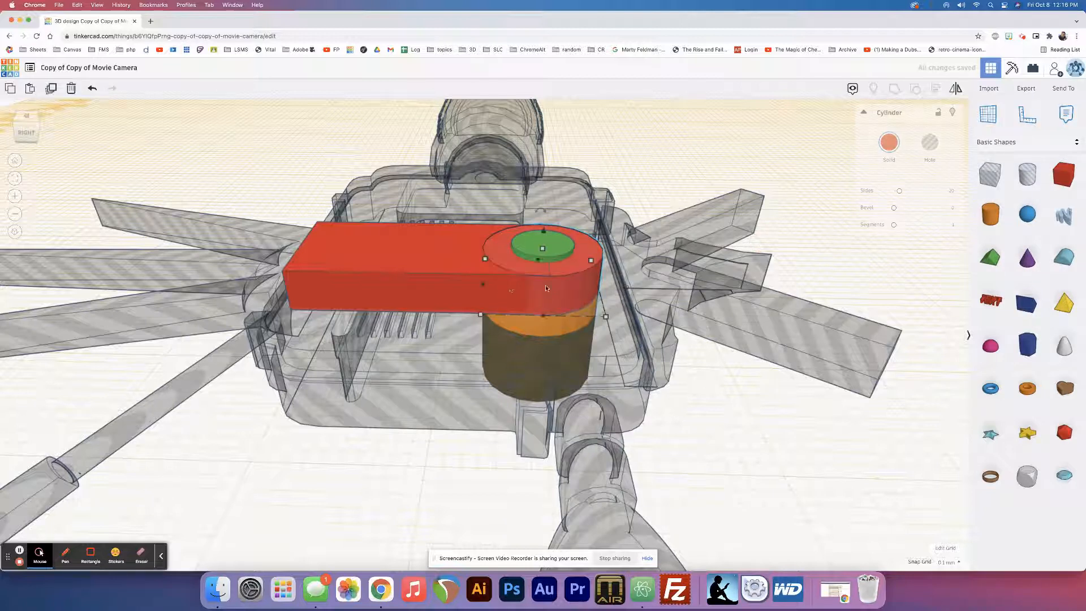
pyautogui.keyDown('shift'); pyautogui.click(464, 288); pyautogui.keyUp('shift')
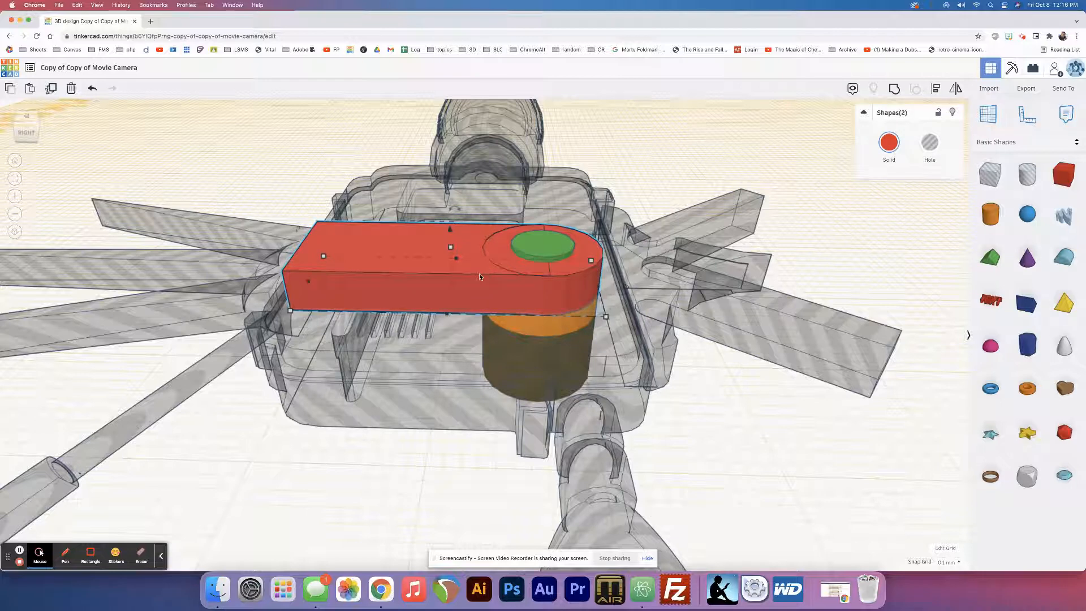
pyautogui.click(894, 89)
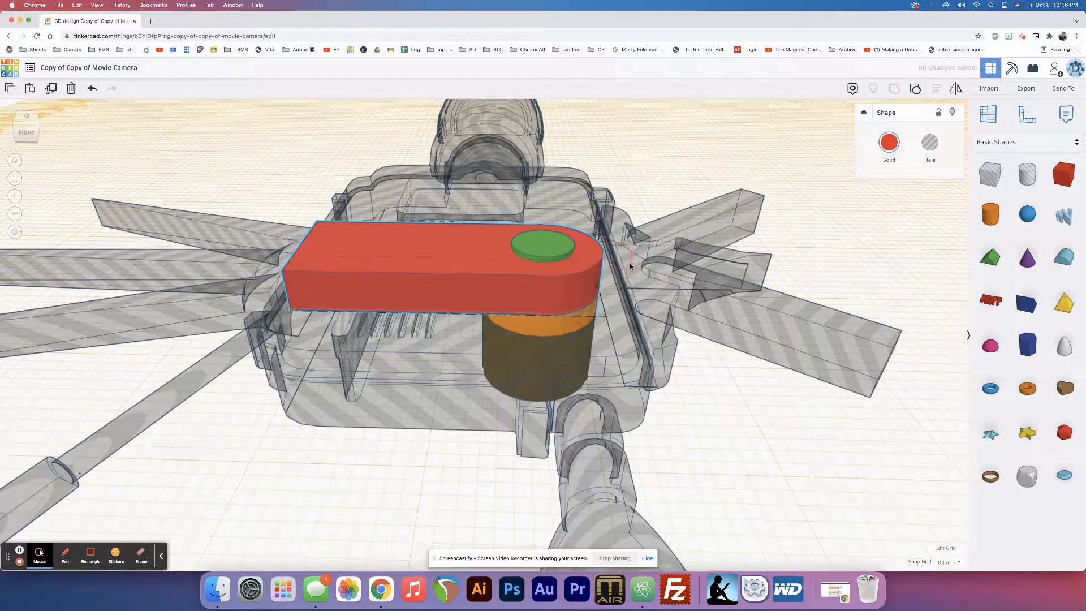
# Duplicate the green cylinder in place
pyautogui.moveTo(630, 264); pyautogui.dragTo(859, 270, button='right')
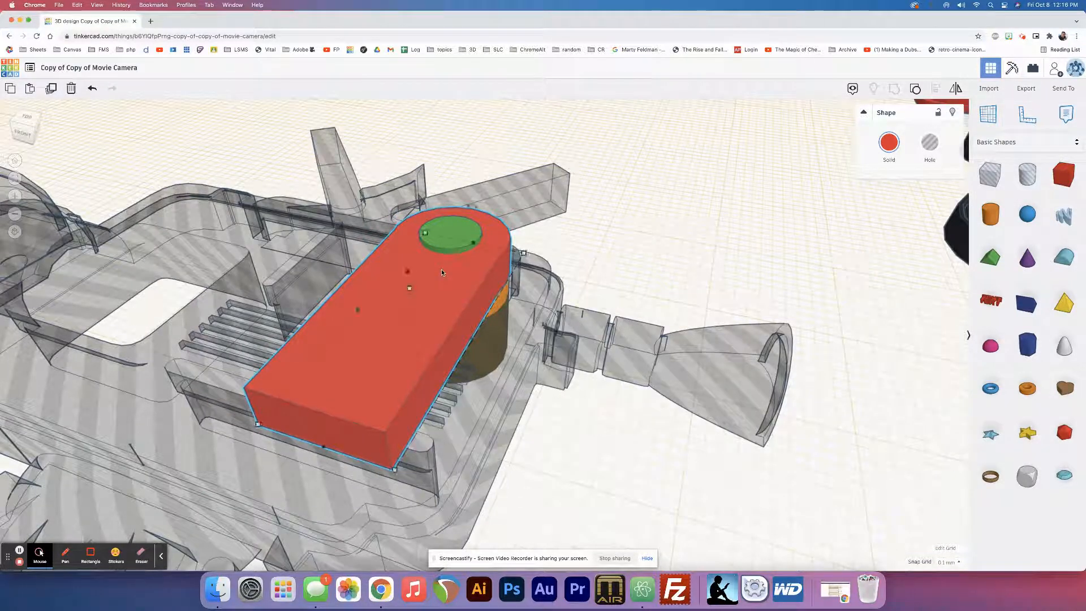
pyautogui.click(456, 233)
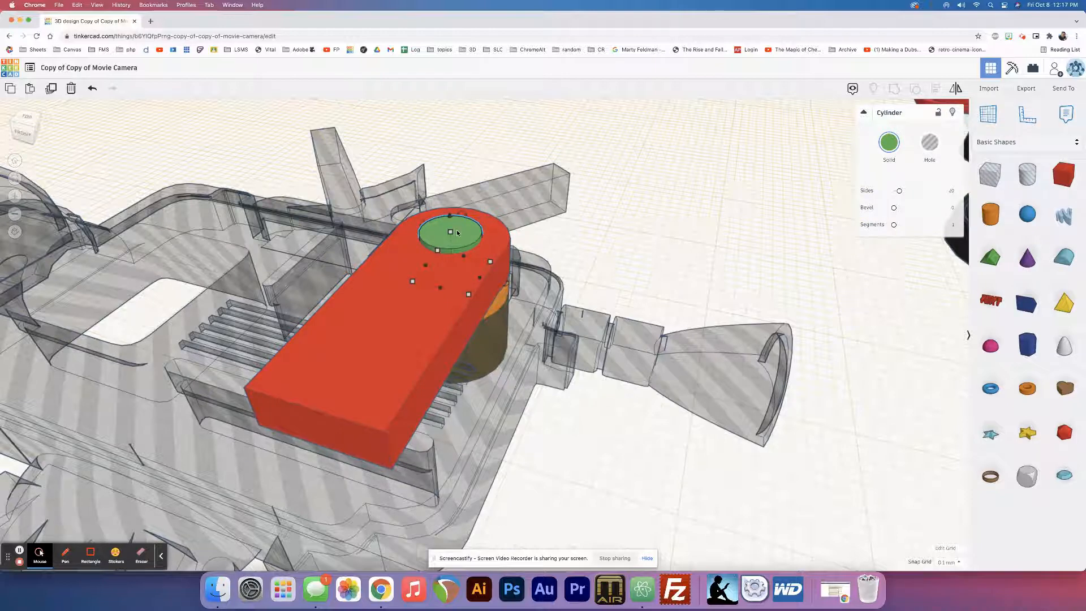
pyautogui.click(456, 232)
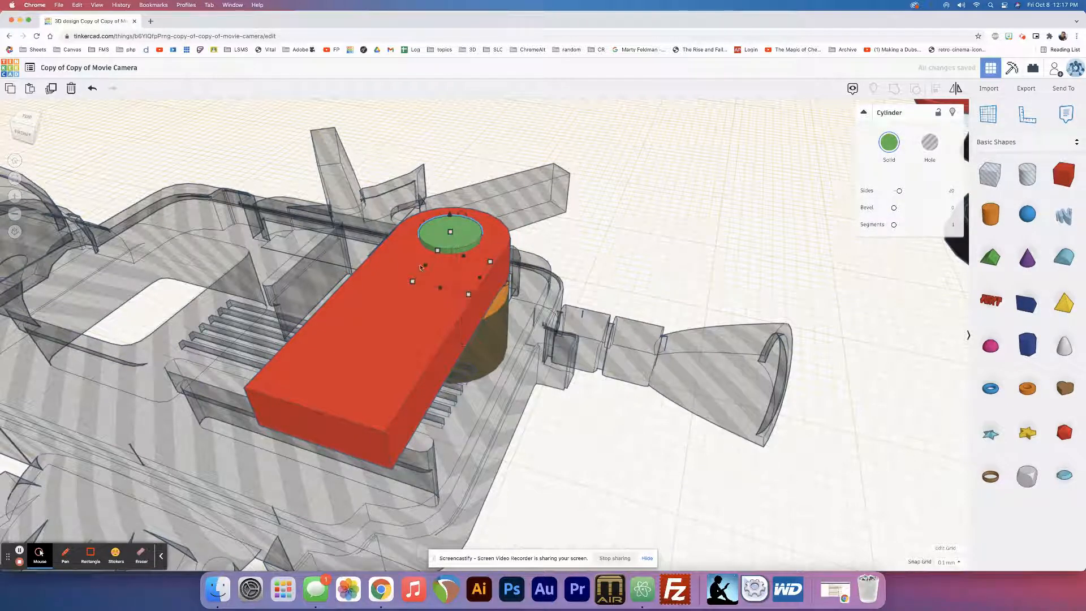
# Move the duplicate green cylinder together with the red arm sideways until both are clear of the stepped cylinder and camera body
pyautogui.keyDown('shift'); pyautogui.click(393, 286); pyautogui.keyUp('shift')
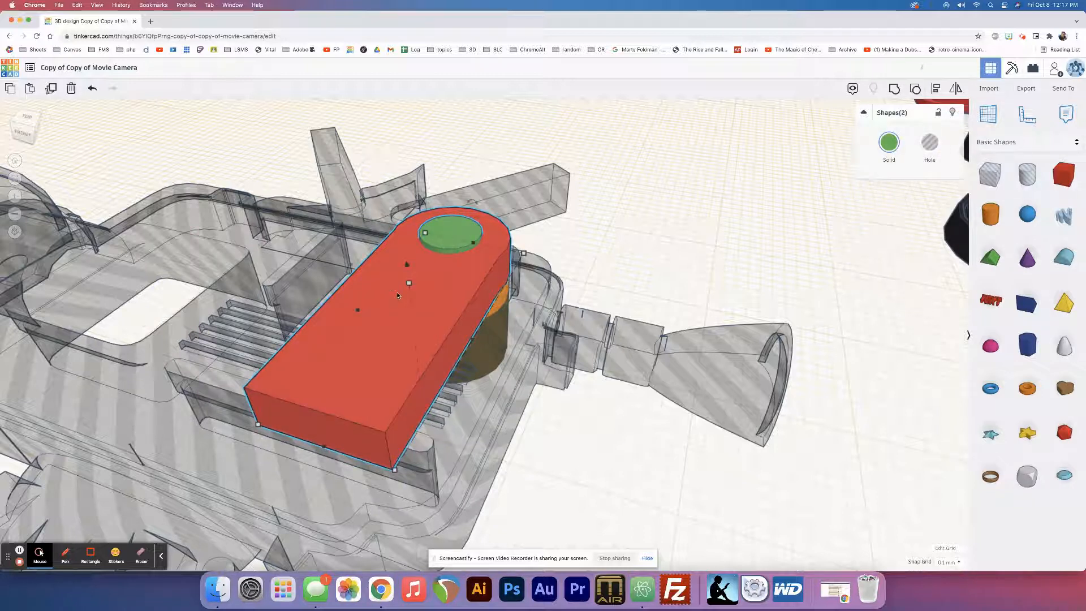
pyautogui.hotkey('shift', 'Right')
pyautogui.hotkey('shift', 'Right')
pyautogui.hotkey('shift', 'Right')
pyautogui.hotkey('shift', 'Right')
pyautogui.hotkey('shift', 'Right')
pyautogui.hotkey('shift', 'Right')
pyautogui.hotkey('shift', 'Right')
pyautogui.hotkey('shift', 'Right')
pyautogui.hotkey('shift', 'Right')
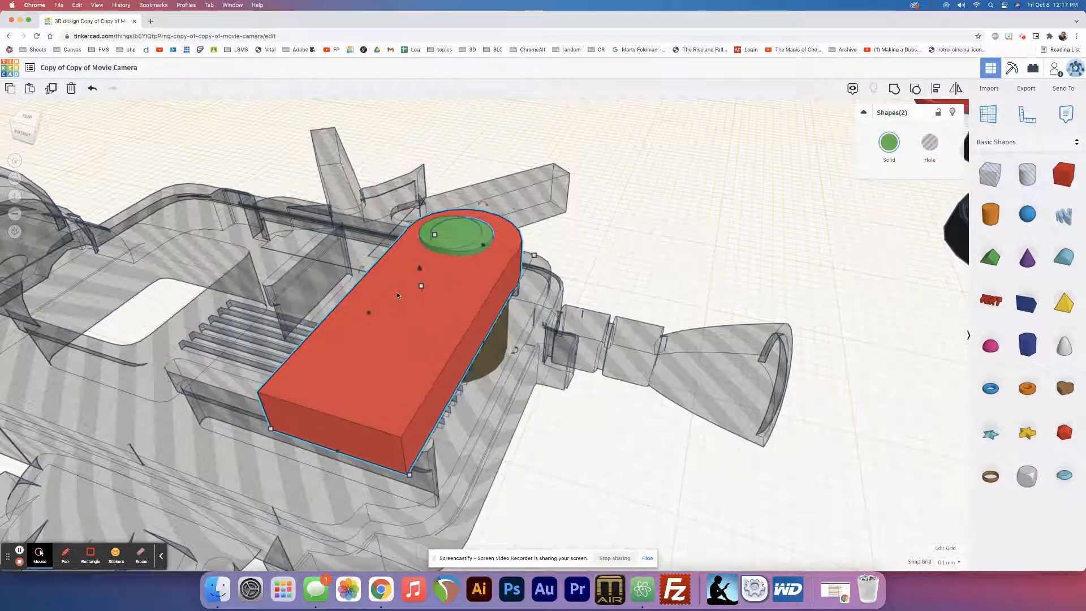
pyautogui.hotkey('shift', 'Right')
pyautogui.hotkey('shift', 'Right')
pyautogui.hotkey('shift', 'Right')
pyautogui.hotkey('shift', 'Right')
pyautogui.hotkey('shift', 'Right')
pyautogui.hotkey('shift', 'Right')
pyautogui.hotkey('shift', 'Right')
pyautogui.hotkey('shift', 'Right')
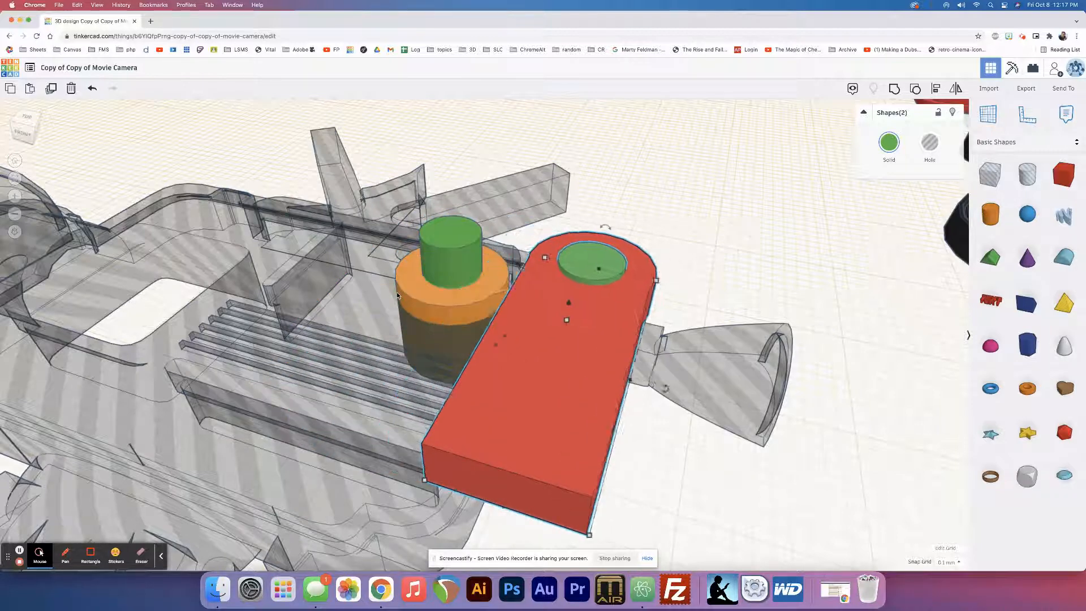
pyautogui.hotkey('shift', 'Right')
pyautogui.hotkey('shift', 'Right')
pyautogui.hotkey('shift', 'Right')
pyautogui.hotkey('shift', 'Right')
pyautogui.hotkey('shift', 'Right')
pyautogui.hotkey('shift', 'Right')
pyautogui.hotkey('shift', 'Right')
pyautogui.hotkey('shift', 'Right')
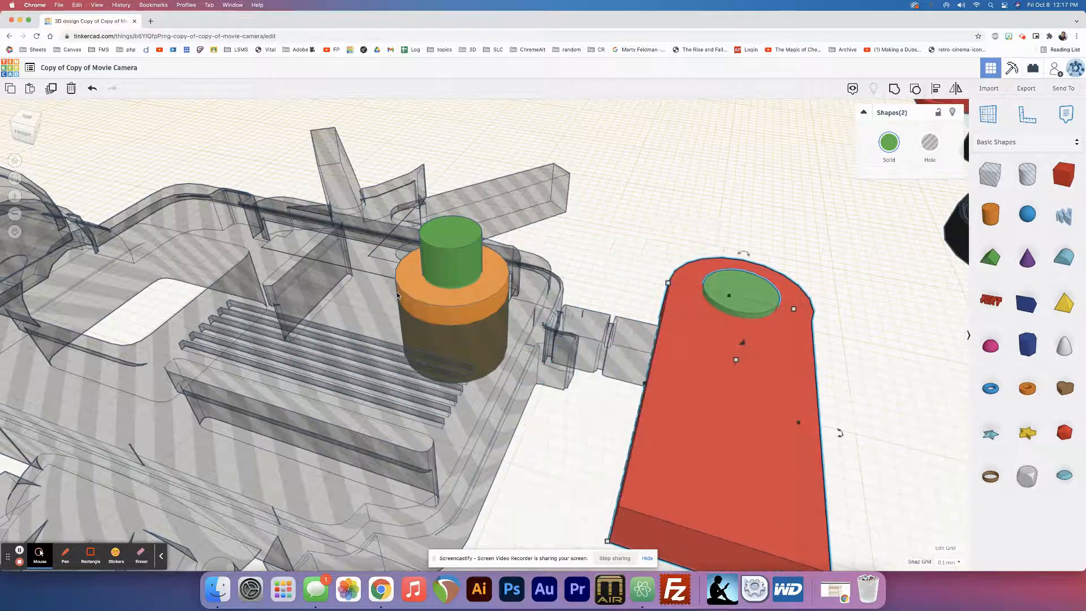
pyautogui.hotkey('shift', 'Right')
pyautogui.hotkey('shift', 'Right')
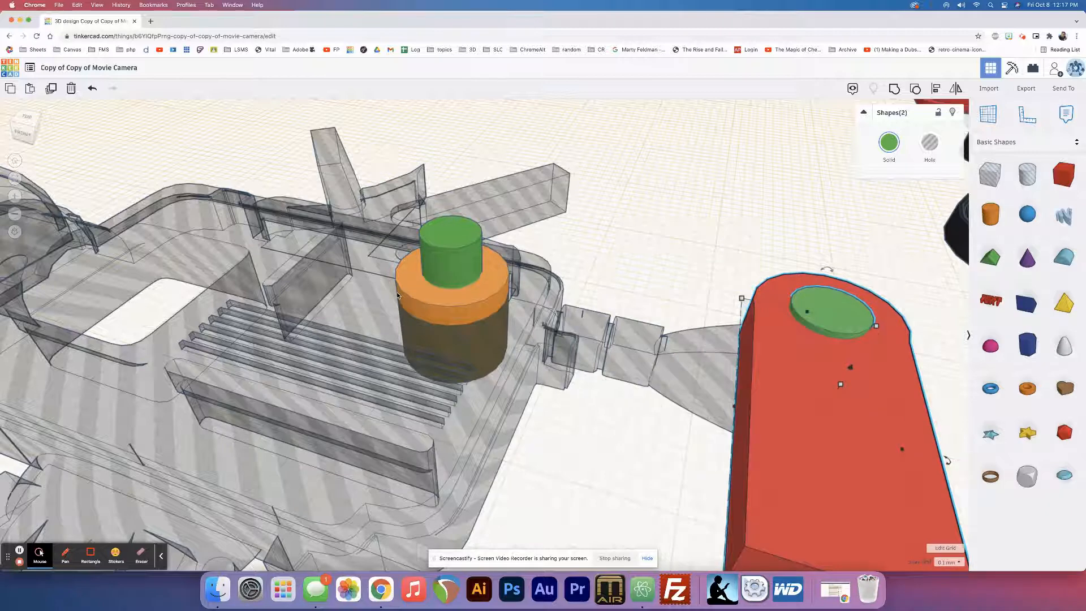
# Turn the duplicate green cylinder into a hole and group it with the red arm to cut through the rounded end
pyautogui.moveTo(642, 259); pyautogui.dragTo(546, 210, button='right')
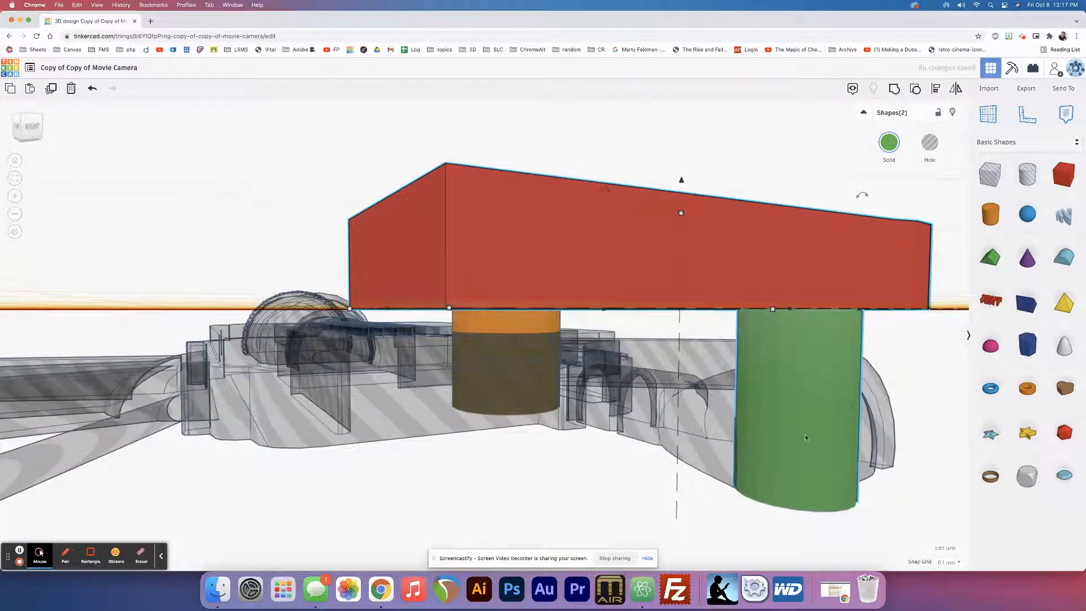
pyautogui.press('Escape')
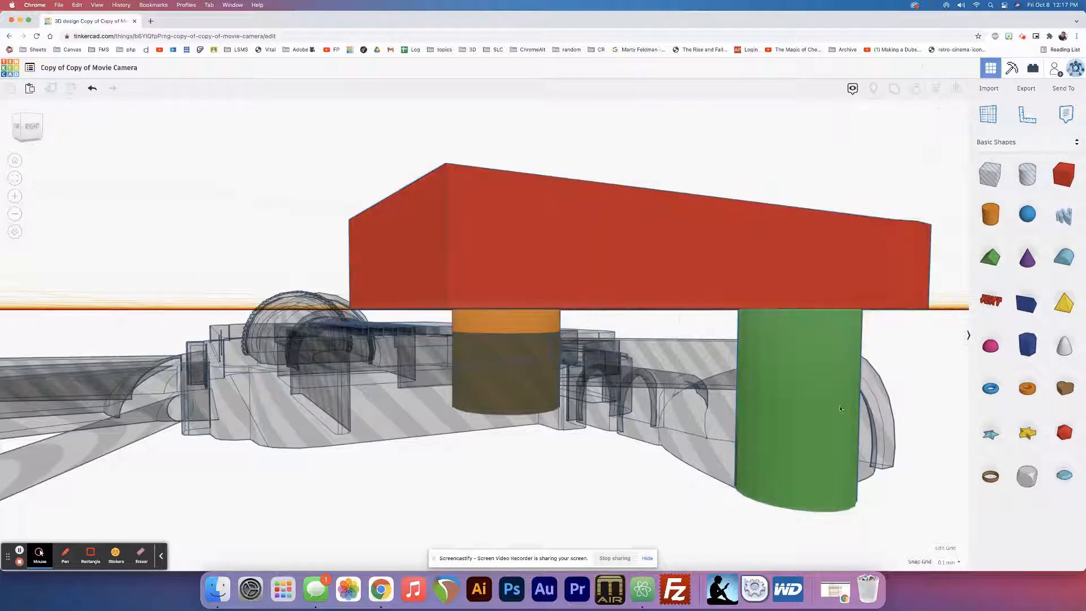
pyautogui.click(815, 410)
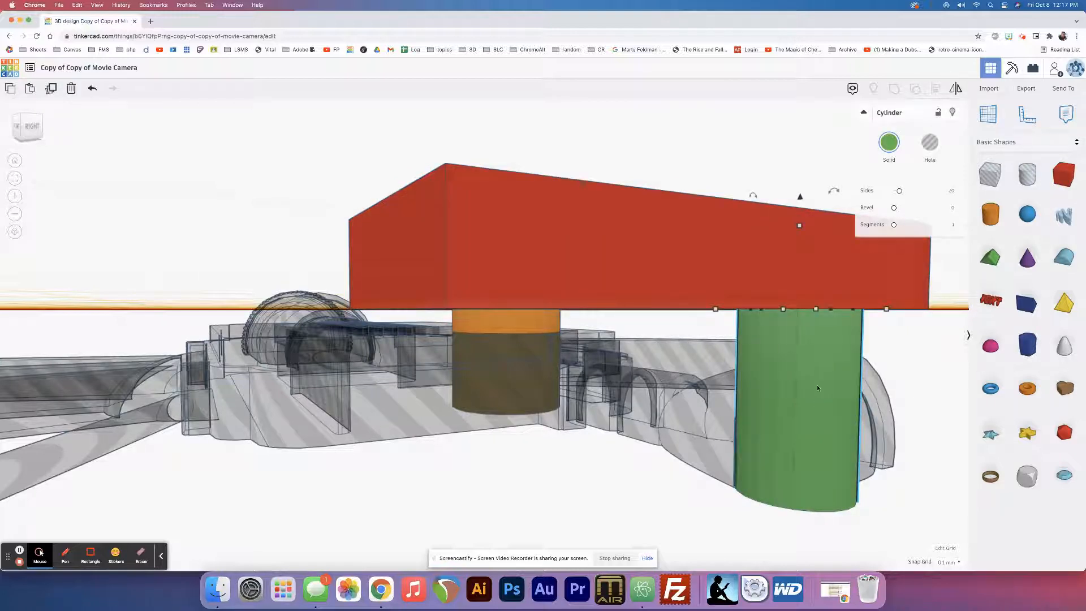
pyautogui.click(934, 151)
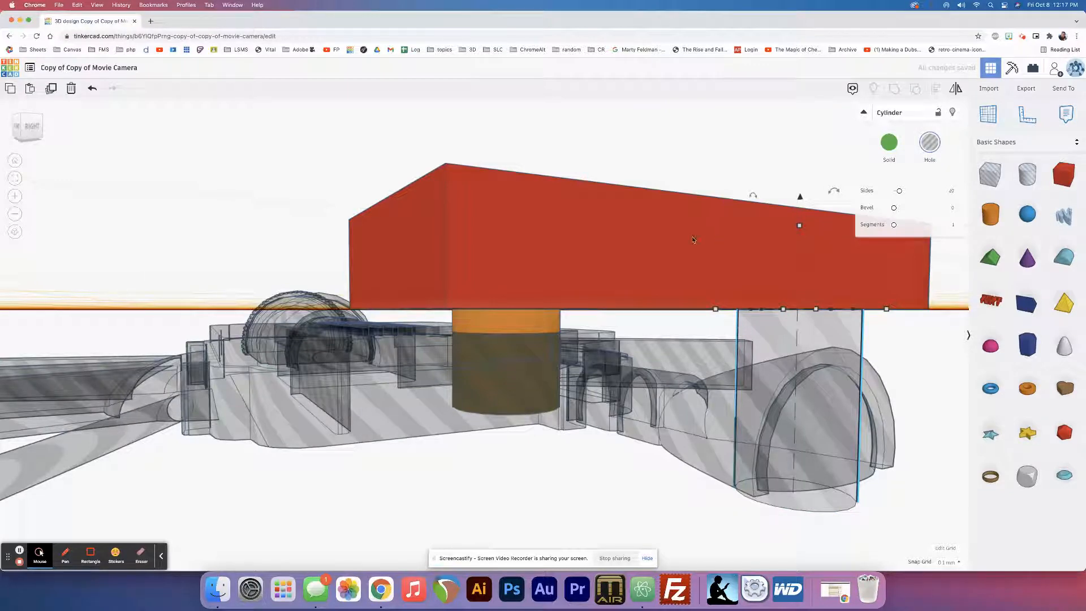
pyautogui.keyDown('shift'); pyautogui.click(672, 241); pyautogui.keyUp('shift')
pyautogui.moveTo(672, 241); pyautogui.dragTo(813, 317, button='right')
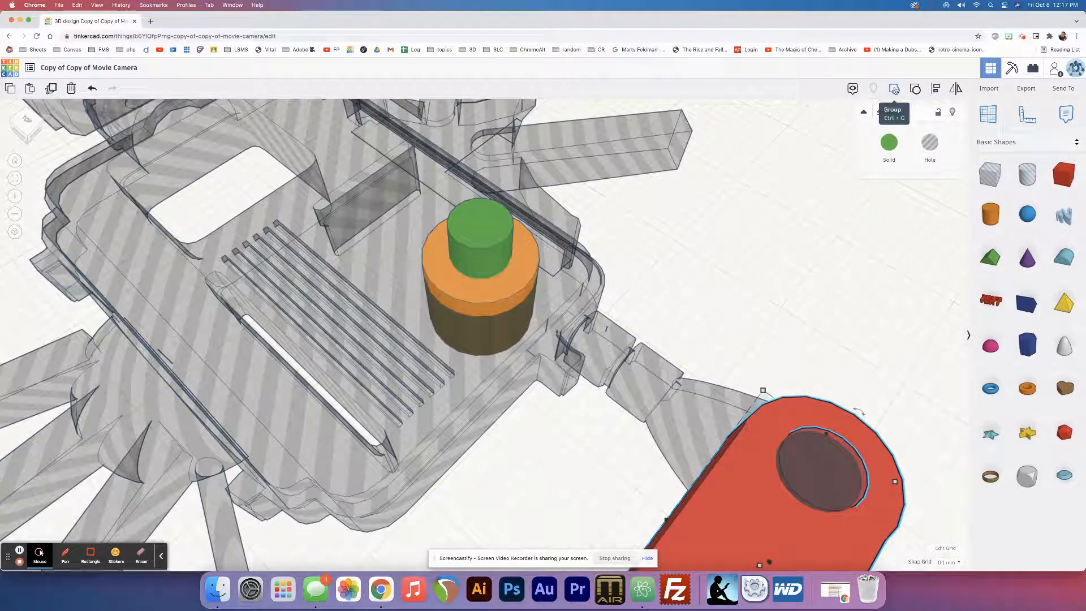
pyautogui.click(895, 90)
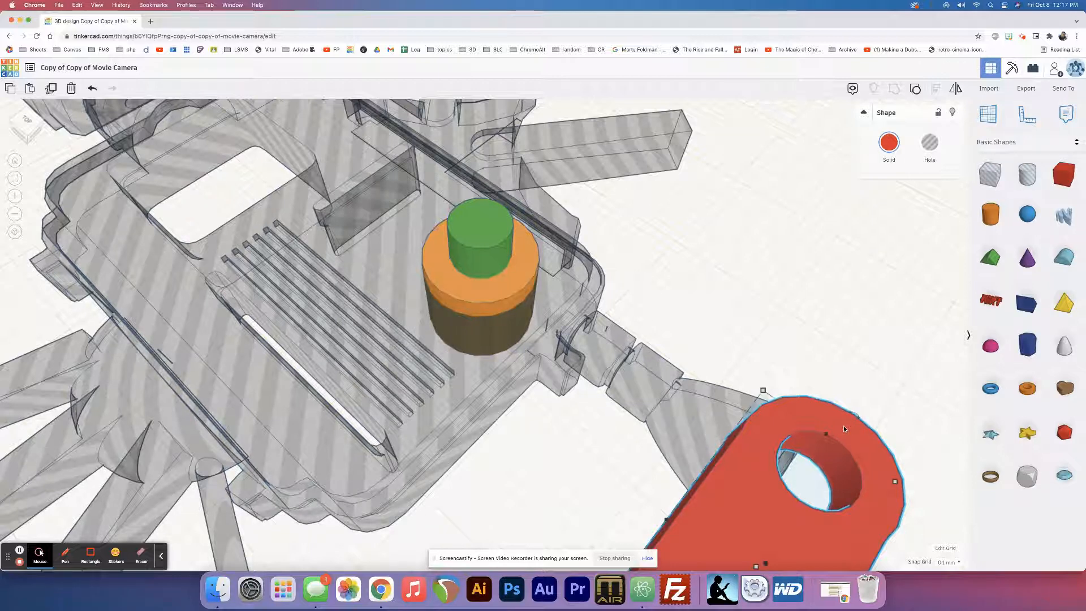
# Place a hole box on the workplane beside the red arm and shift it sideways until it no longer overlaps the arm
pyautogui.press('f')
pyautogui.moveTo(757, 399); pyautogui.dragTo(849, 414, button='right')
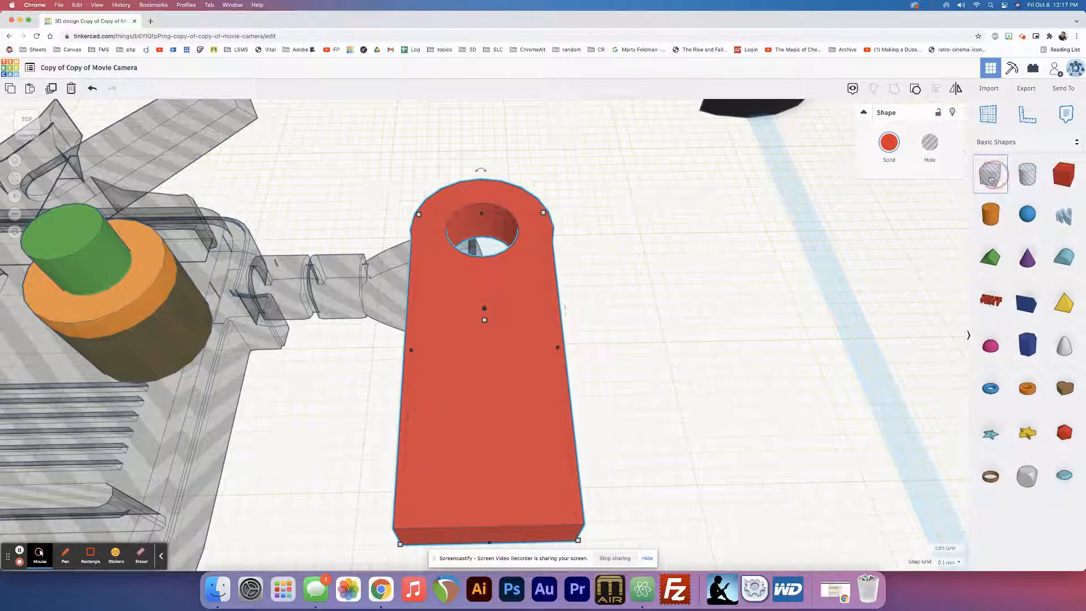
pyautogui.click(685, 270)
pyautogui.moveTo(685, 271); pyautogui.dragTo(700, 339)
pyautogui.scroll(3, 706, 352)
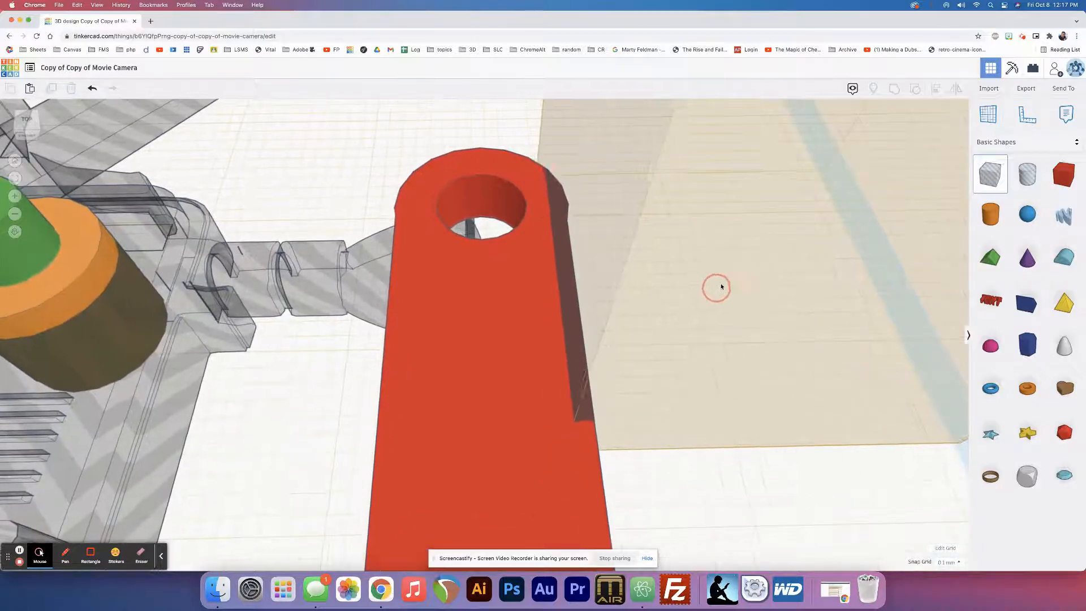
pyautogui.scroll(5, 735, 272)
pyautogui.moveTo(734, 277); pyautogui.dragTo(751, 272)
pyautogui.press('f')
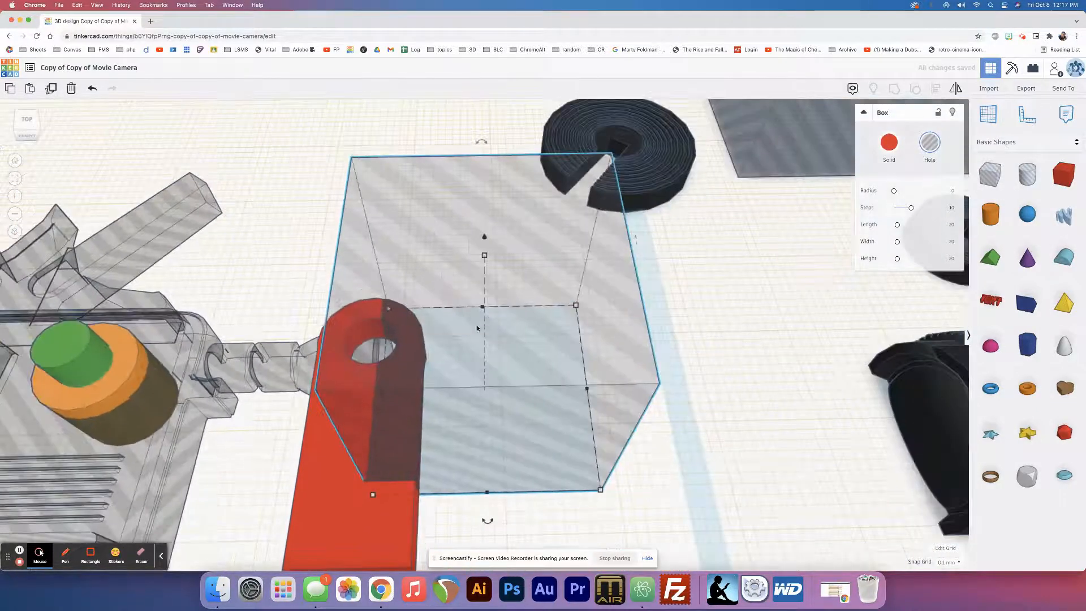
pyautogui.press('Right')
pyautogui.press('Right')
pyautogui.press('Right')
pyautogui.press('Right')
pyautogui.press('Right')
pyautogui.press('Right')
pyautogui.press('Right')
pyautogui.press('Right')
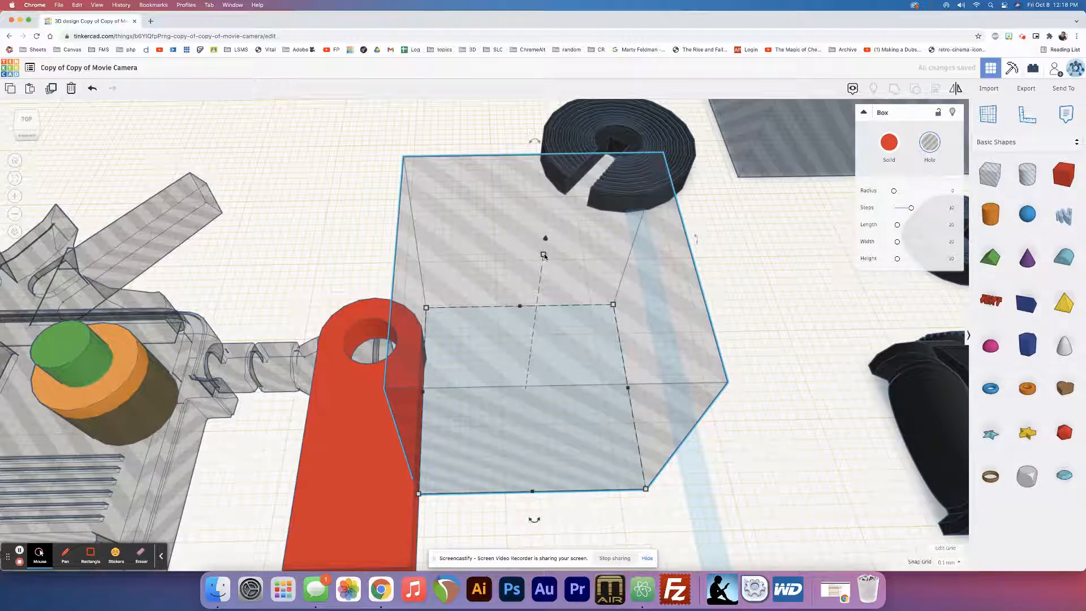
# Lower and narrow the hole box, and lengthen it to about 29.8 mm so it extends past the arm's square end
pyautogui.moveTo(544, 256); pyautogui.dragTo(533, 356)
pyautogui.moveTo(628, 389); pyautogui.dragTo(506, 398)
pyautogui.moveTo(548, 374); pyautogui.dragTo(659, 319, button='middle')
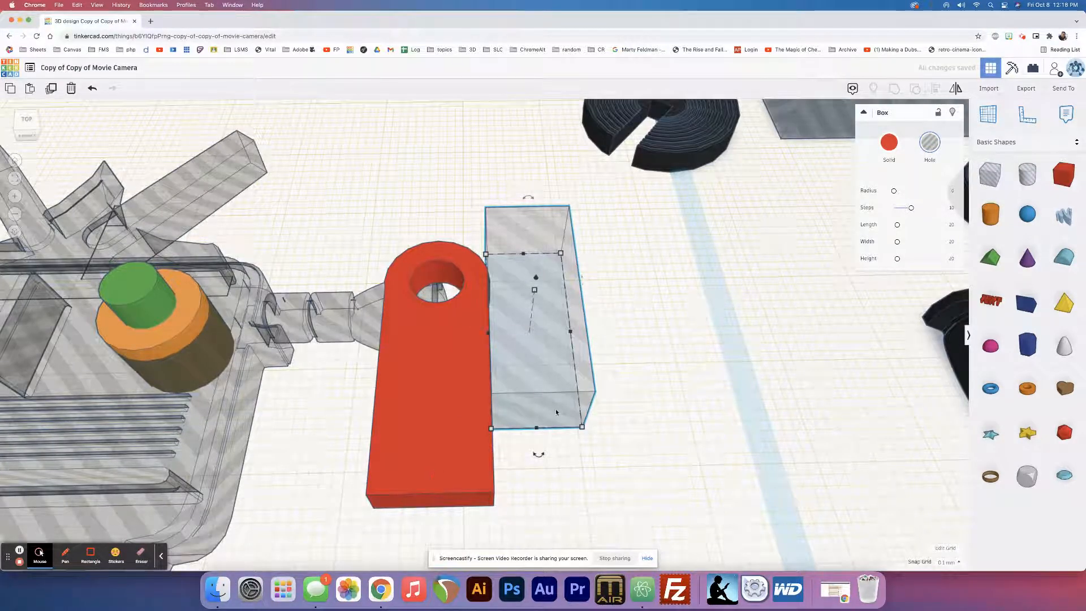
pyautogui.moveTo(536, 428); pyautogui.dragTo(545, 548)
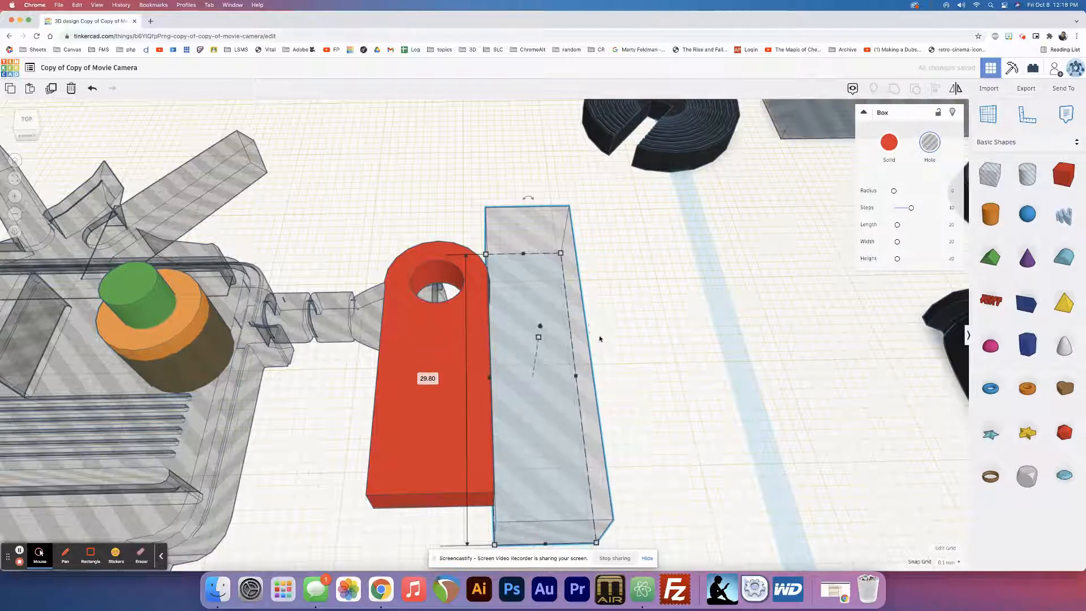
pyautogui.moveTo(611, 358); pyautogui.dragTo(540, 347, button='middle')
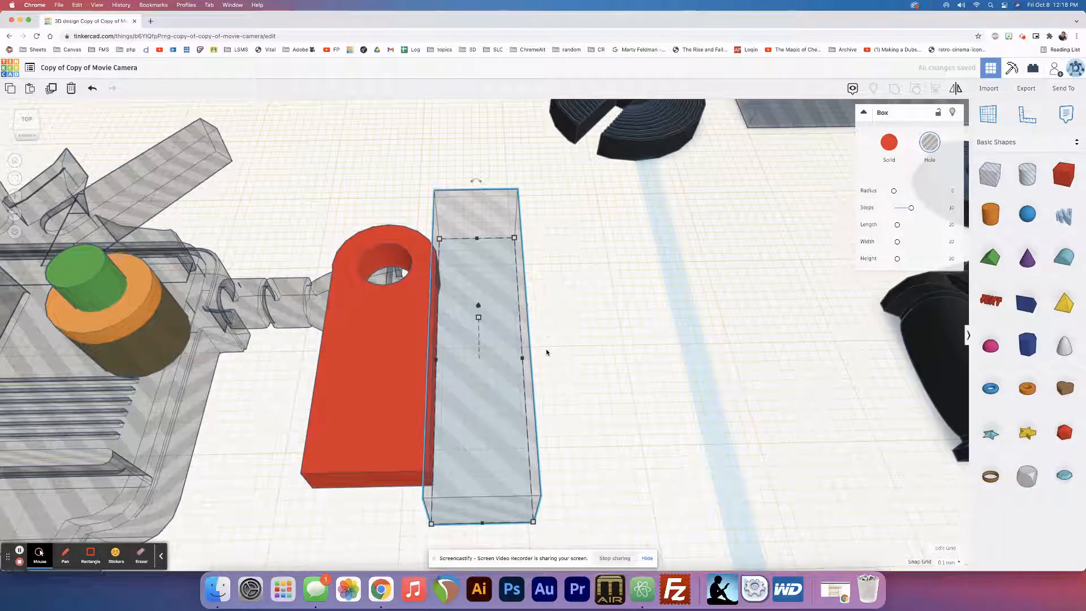
# Move the hole box away from the red arm and rotate it slightly so it tilts relative to the arm's long side
pyautogui.press('Right')
pyautogui.press('Right')
pyautogui.press('Right')
pyautogui.press('Right')
pyautogui.press('Right')
pyautogui.press('Right')
pyautogui.press('Right')
pyautogui.press('Right')
pyautogui.press('Right')
pyautogui.press('Right')
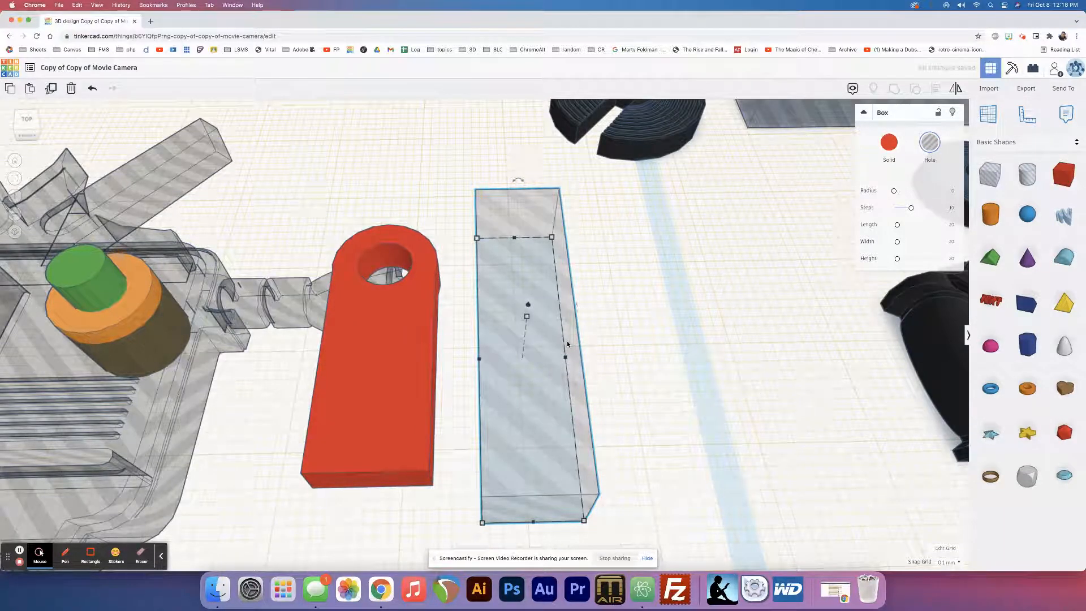
pyautogui.moveTo(534, 358); pyautogui.dragTo(610, 461, button='right')
pyautogui.moveTo(619, 526); pyautogui.dragTo(611, 537)
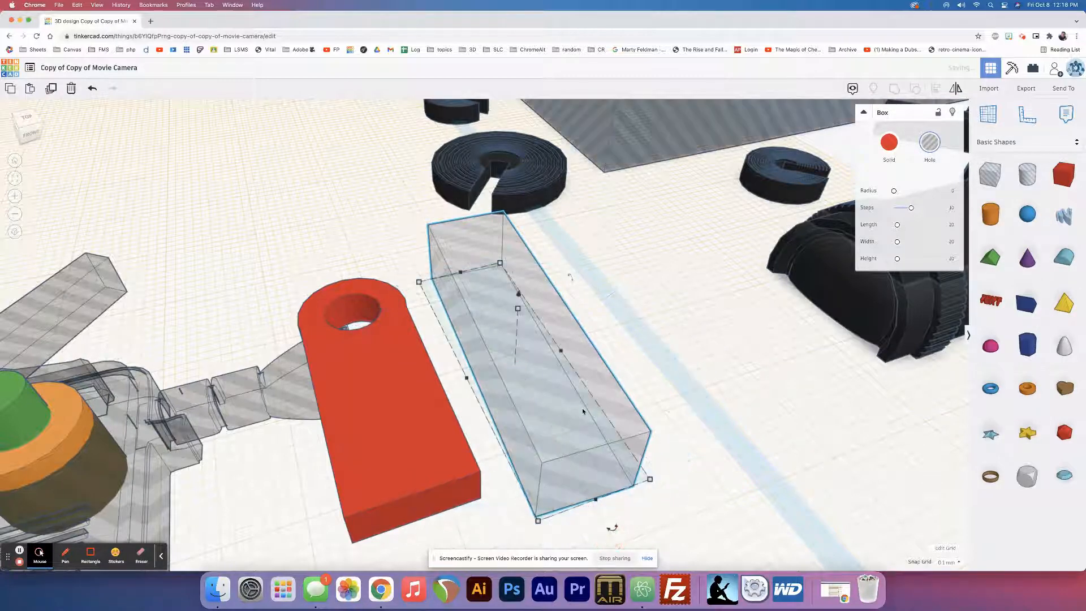
# Try the tilted hole box against the red arm's long side and move it back clear of the arm
pyautogui.hotkey('shift', 'Left')
pyautogui.hotkey('shift', 'Left')
pyautogui.hotkey('shift', 'Left')
pyautogui.hotkey('shift', 'Left')
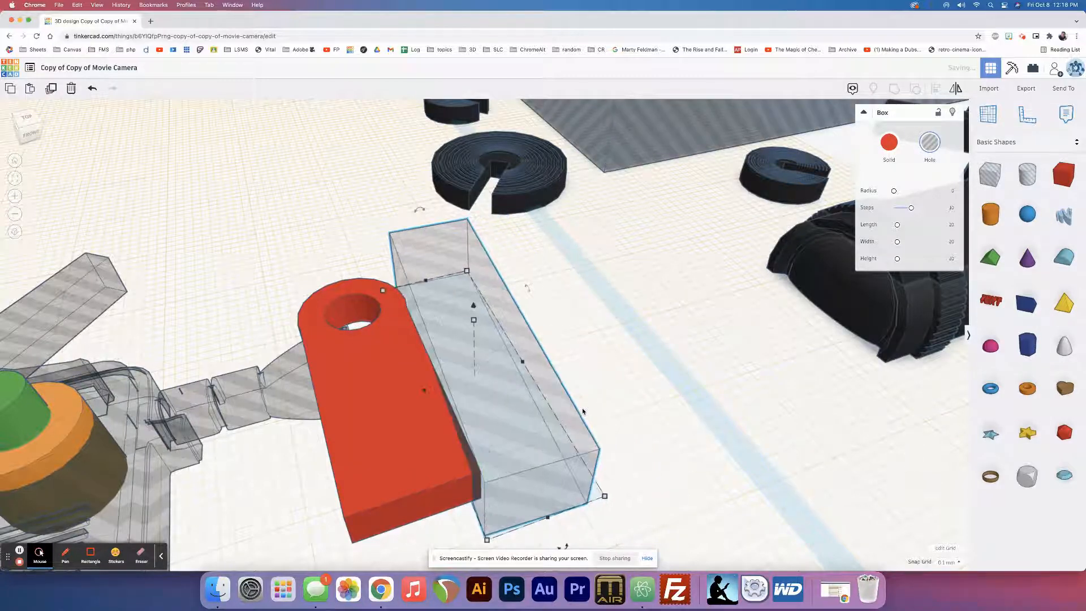
pyautogui.hotkey('shift', 'Left')
pyautogui.hotkey('shift', 'Right')
pyautogui.hotkey('shift', 'Right')
pyautogui.hotkey('shift', 'Right')
pyautogui.hotkey('shift', 'Right')
pyautogui.hotkey('shift', 'Right')
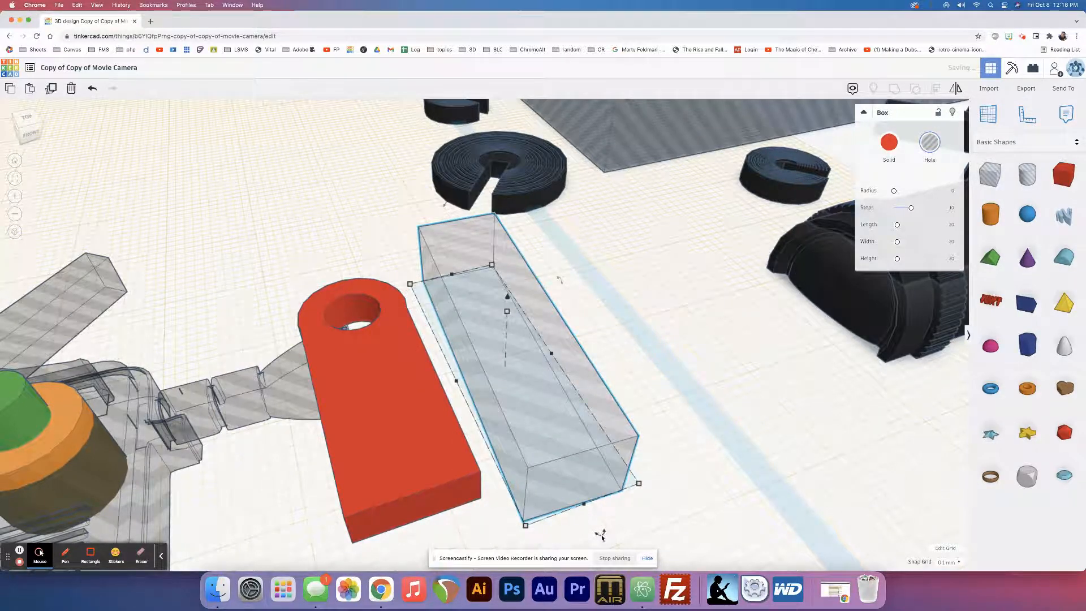
# Tilt the hole box slightly more and move it over the arm's long side so it overlaps a wedge widening toward the square end
pyautogui.moveTo(601, 535); pyautogui.dragTo(594, 544)
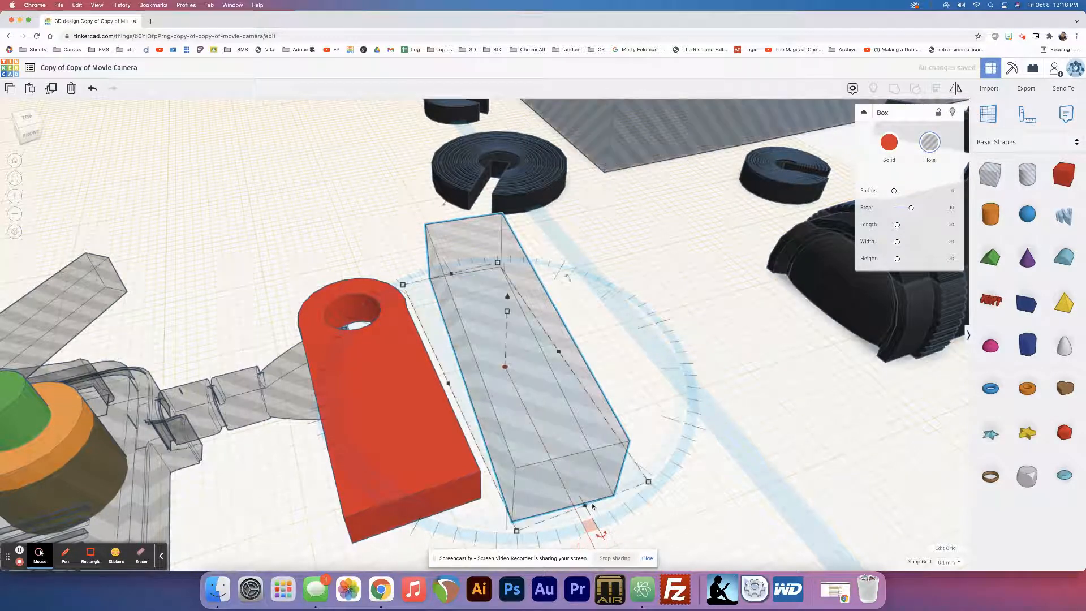
pyautogui.hotkey('shift', 'Left')
pyautogui.hotkey('shift', 'Left')
pyautogui.hotkey('shift', 'Left')
pyautogui.hotkey('shift', 'Left')
pyautogui.hotkey('shift', 'Left')
pyautogui.hotkey('shift', 'Left')
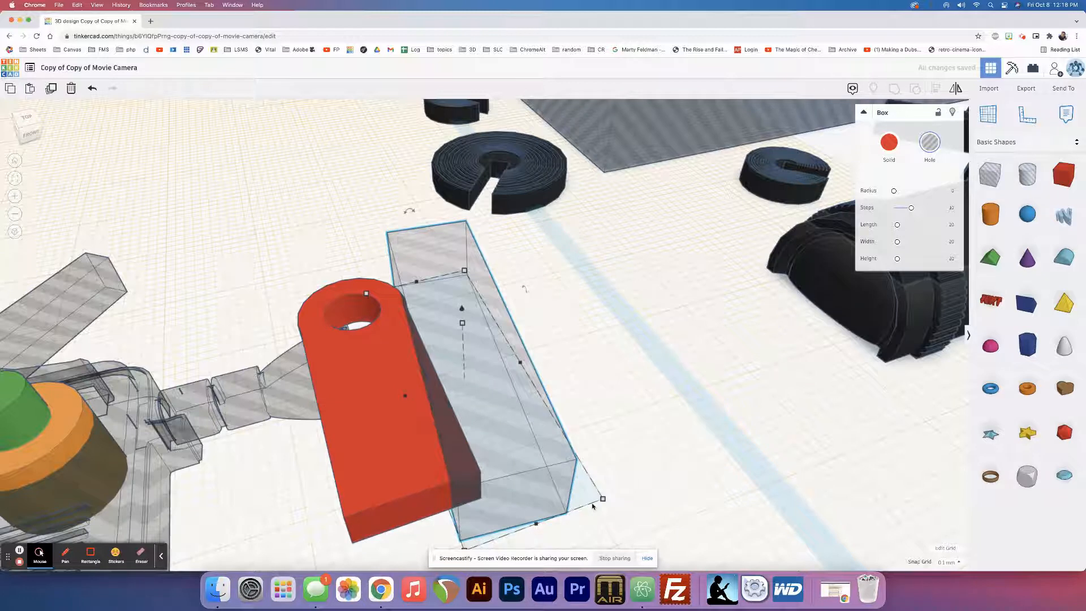
pyautogui.press('Right')
pyautogui.press('Right')
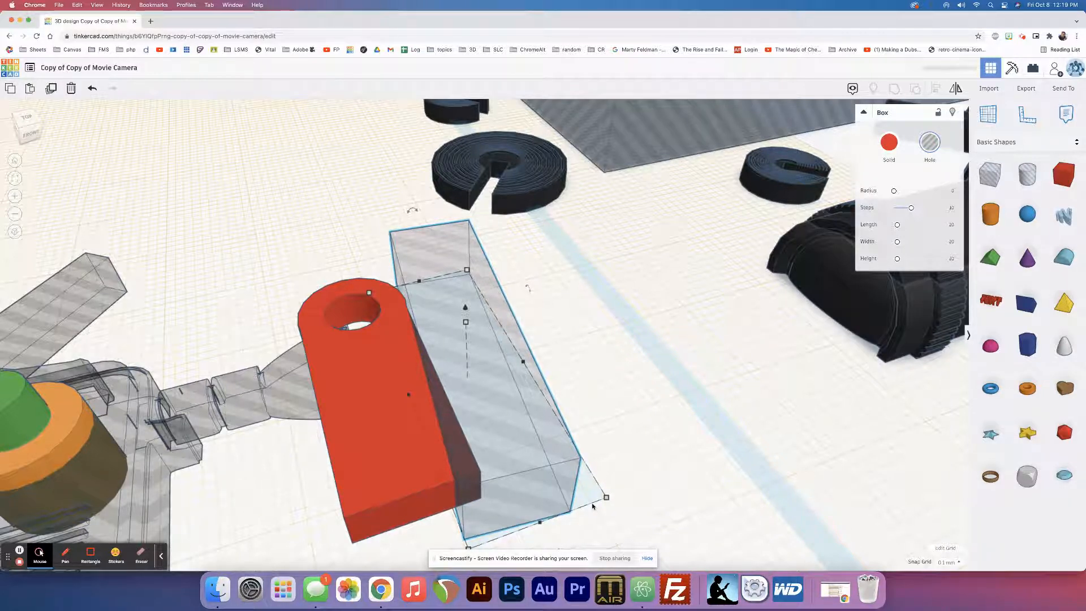
pyautogui.press('Left')
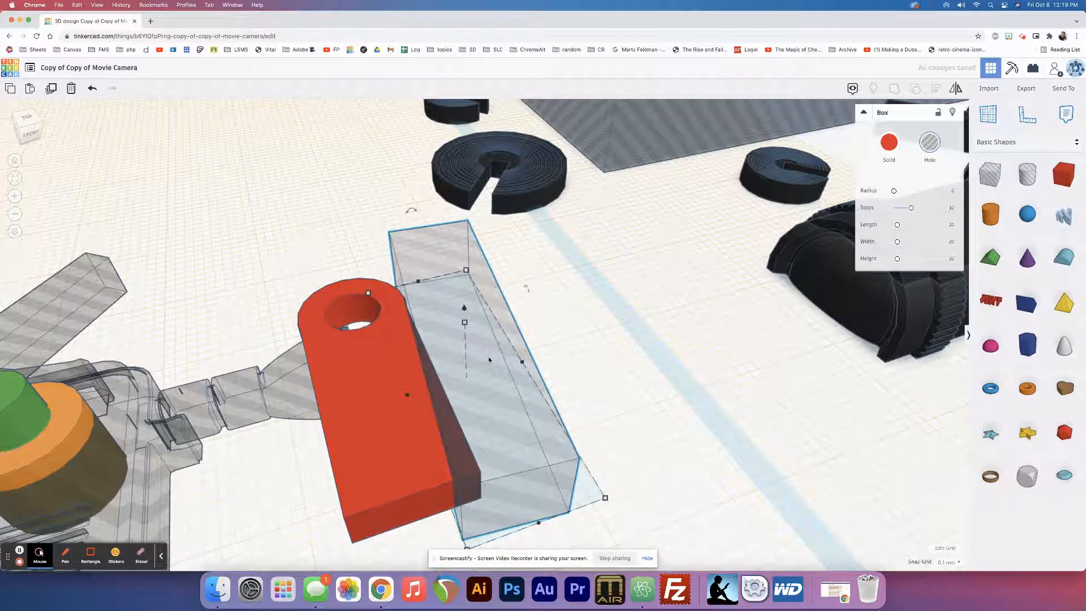
# Place a mirrored duplicate of the tilted hole box over the red arm's opposite long side
pyautogui.press('super+d')
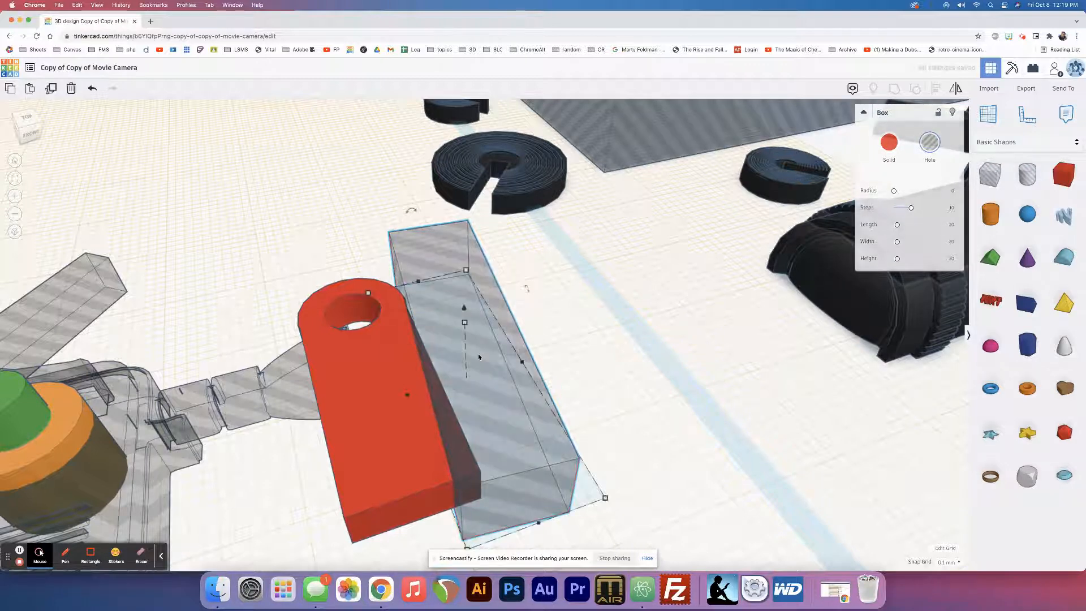
pyautogui.click(955, 88)
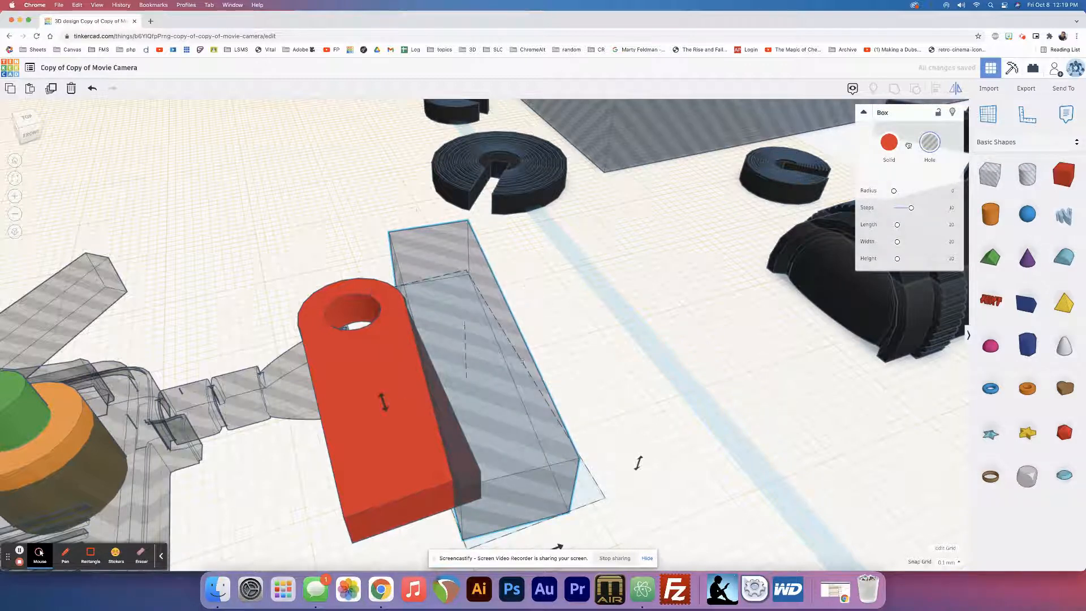
pyautogui.click(559, 546)
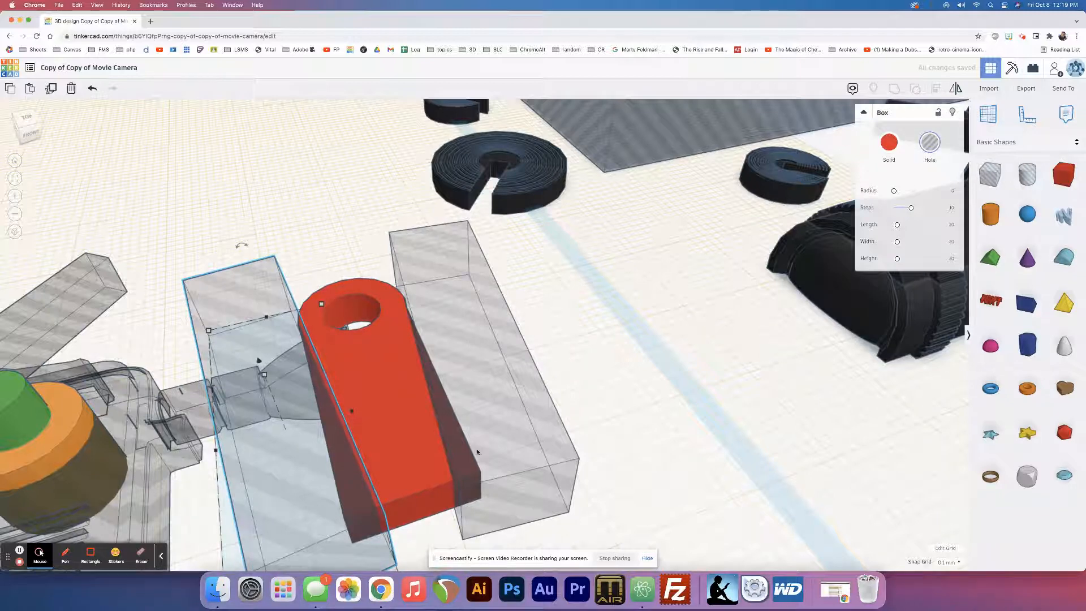
# Group the red arm with the two tilted hole boxes to cut its long sides into a taper
pyautogui.moveTo(428, 429); pyautogui.dragTo(417, 458, button='right')
pyautogui.moveTo(567, 391); pyautogui.dragTo(319, 470)
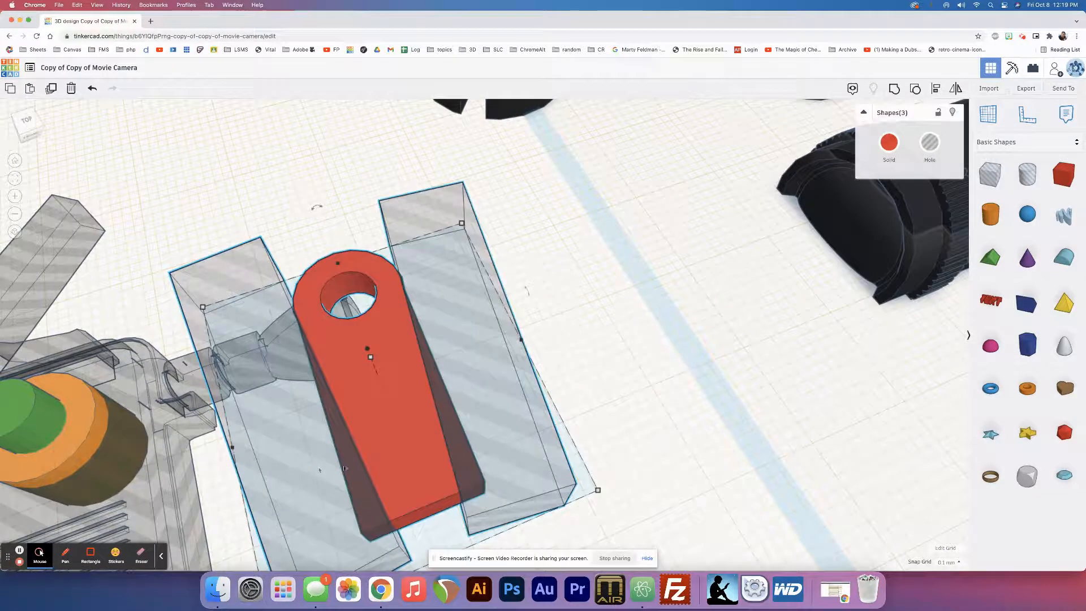
pyautogui.click(895, 89)
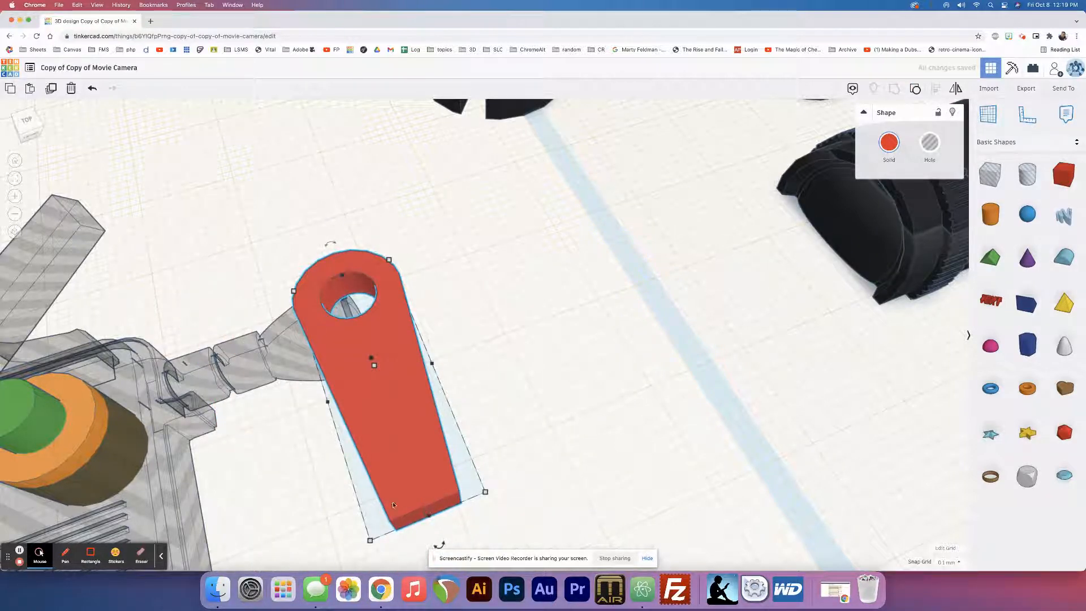
# Add a cylinder, shrink it to roughly the arm's narrow square end, and turn it into a hole
pyautogui.moveTo(991, 214); pyautogui.dragTo(583, 402)
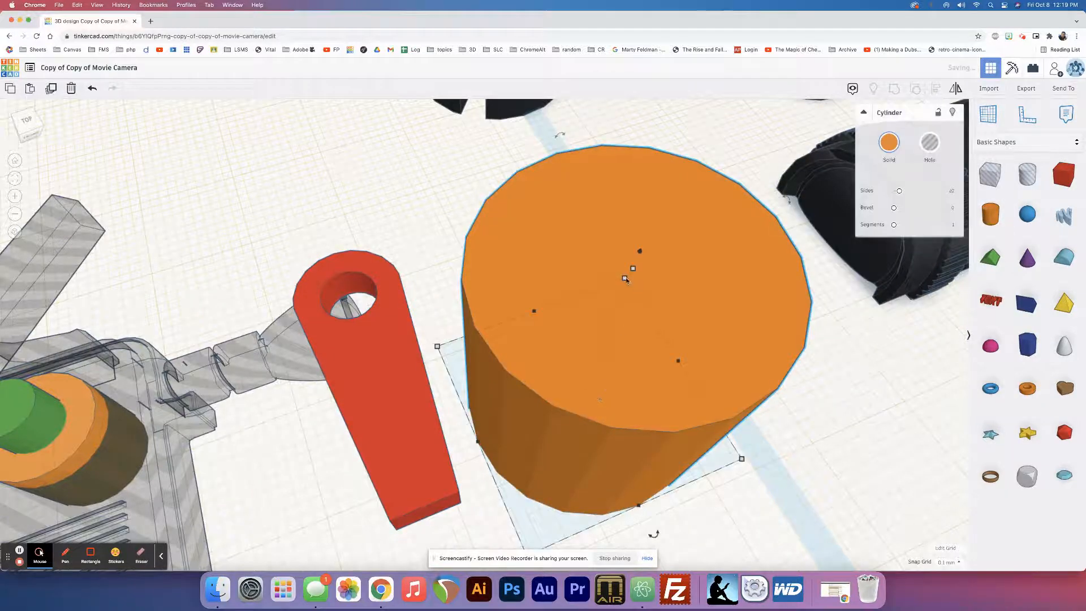
pyautogui.moveTo(625, 278); pyautogui.dragTo(401, 440)
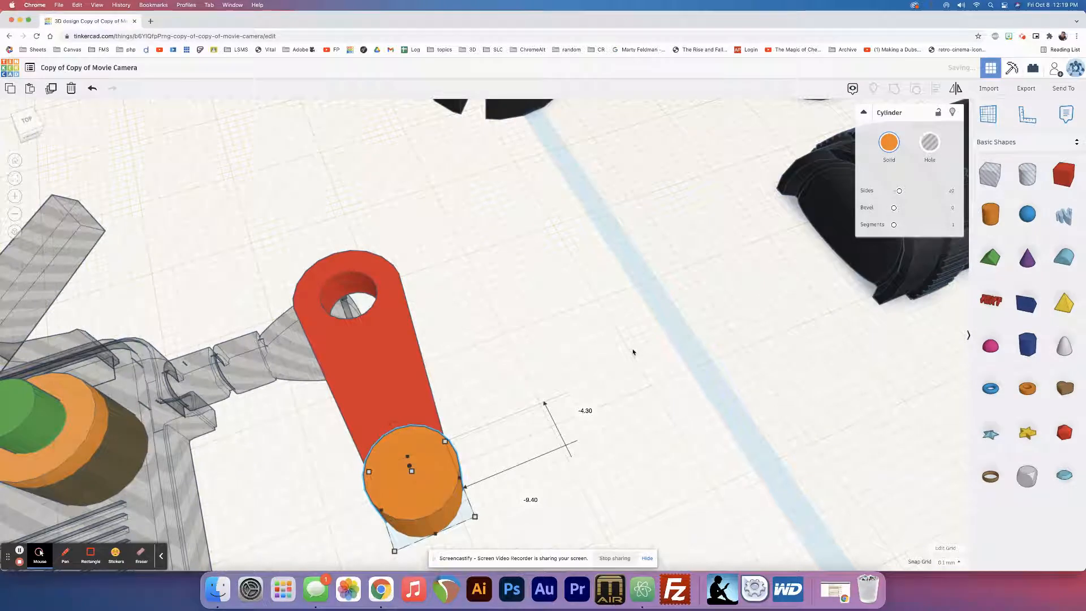
pyautogui.click(930, 143)
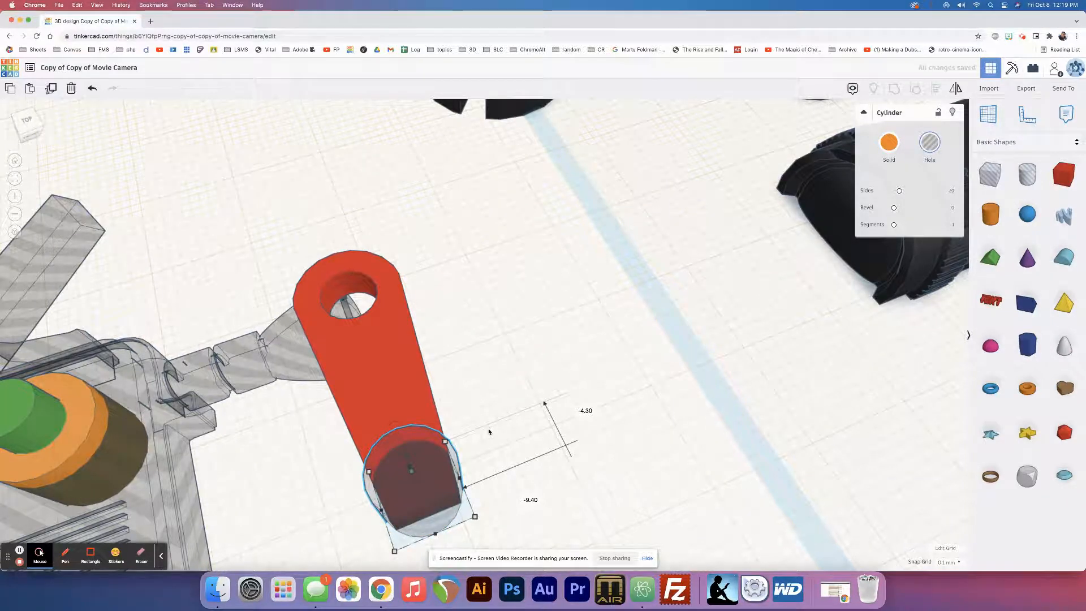
# Nudge the hole cylinder over the arm's narrow end until one edge lines up with the arm's long side
pyautogui.press('f')
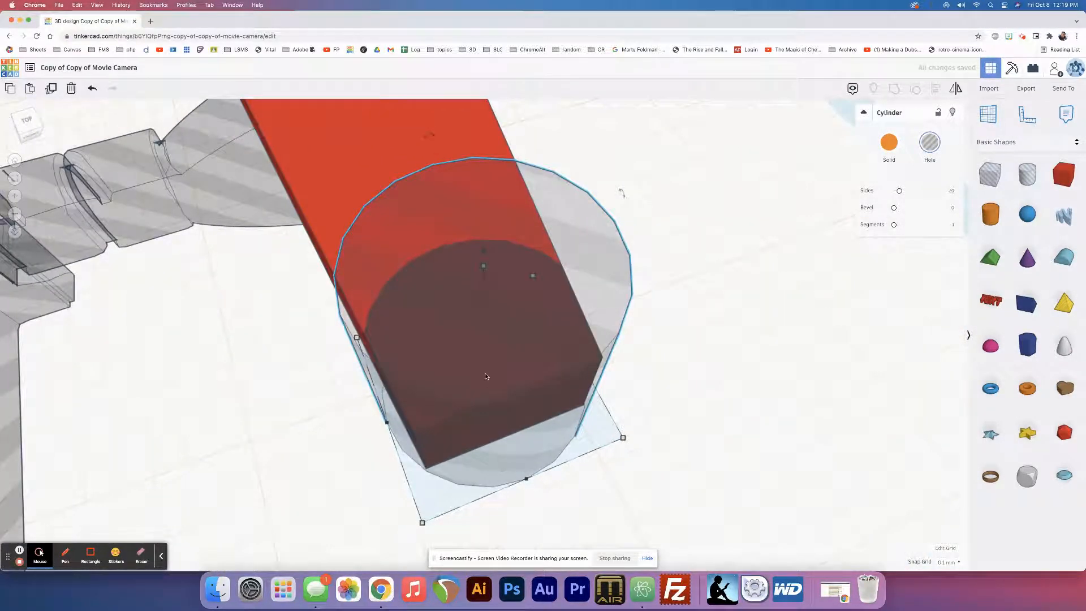
pyautogui.press('Right')
pyautogui.press('Right')
pyautogui.press('Right')
pyautogui.press('Right')
pyautogui.press('Right')
pyautogui.press('Right')
pyautogui.press('Right')
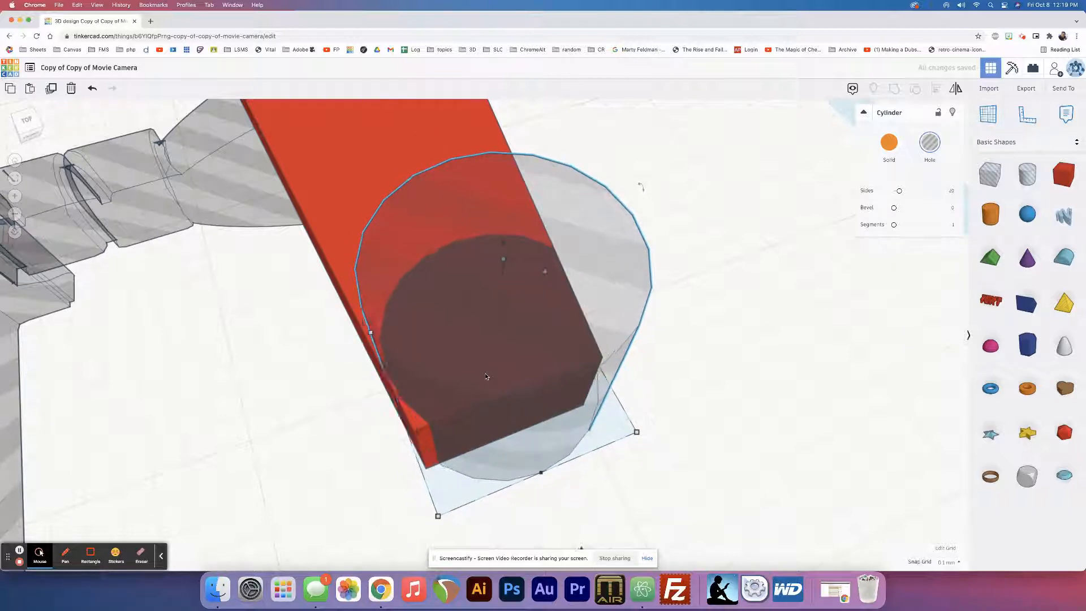
pyautogui.press('Right')
pyautogui.press('Right')
pyautogui.press('Right')
pyautogui.press('Right')
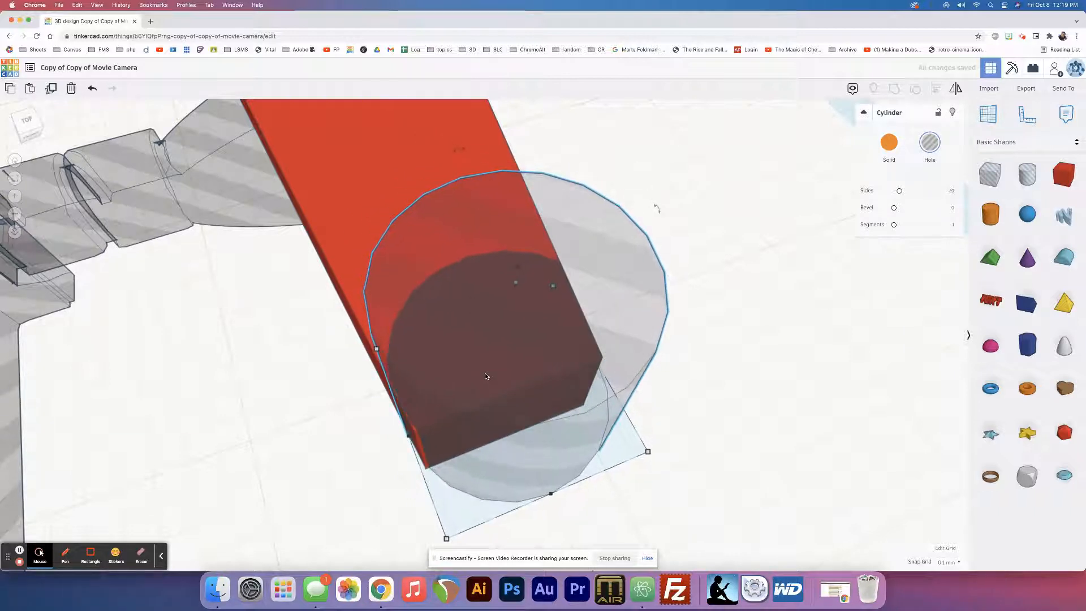
pyautogui.press('Right')
pyautogui.press('Right')
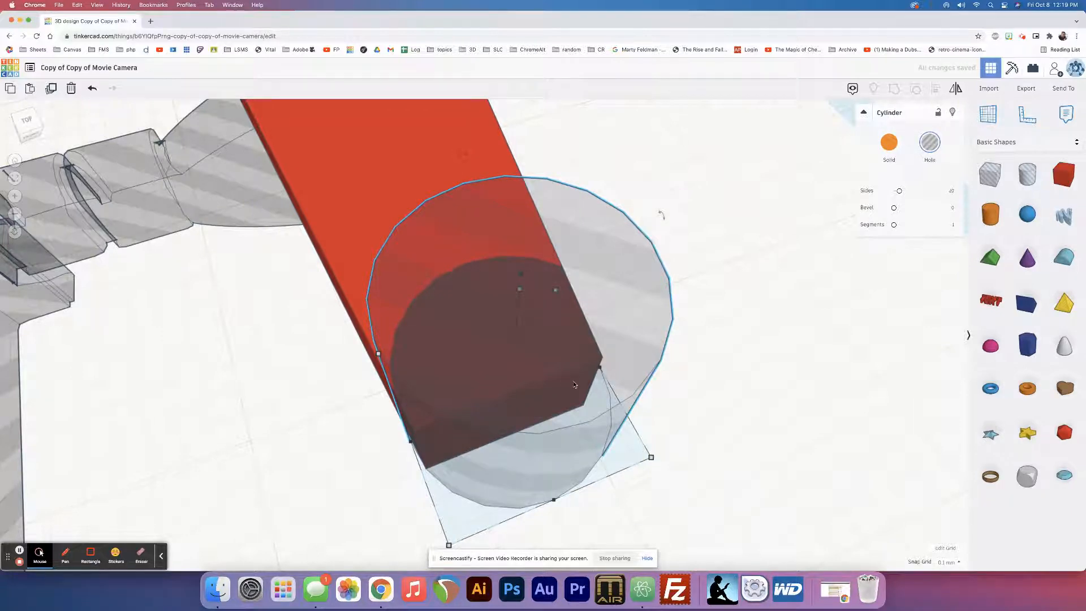
# Narrow the hole cylinder to match the width of the arm's narrow end and nudge it into line
pyautogui.moveTo(574, 384); pyautogui.dragTo(446, 383, button='right')
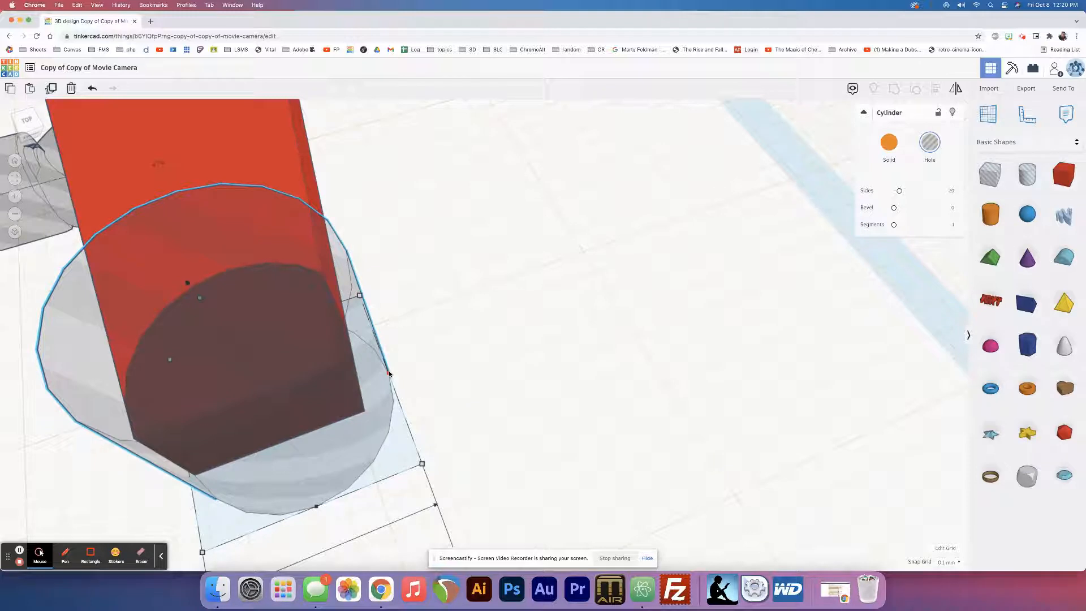
pyautogui.moveTo(389, 374); pyautogui.dragTo(363, 382)
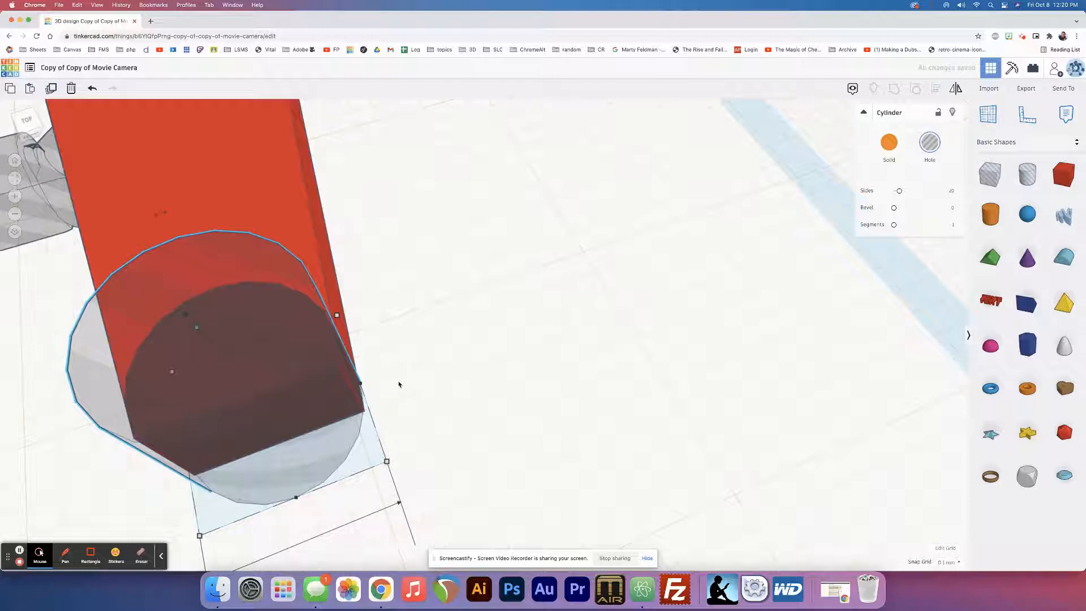
pyautogui.press('Down')
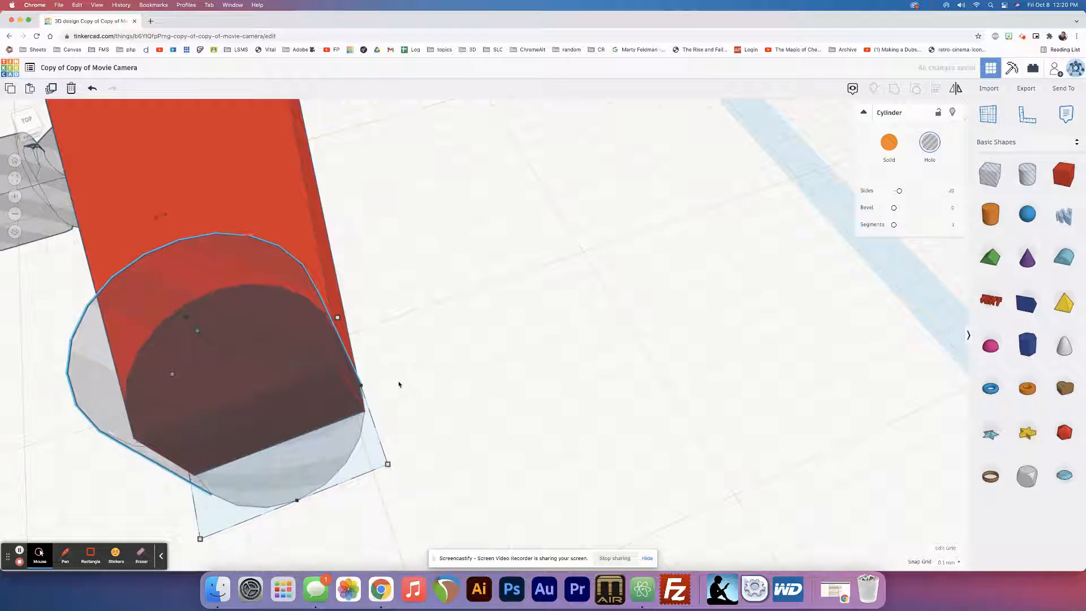
# Make the end cylinder solid again, set its height to 3.5 mm to match the arm, and nudge it into place
pyautogui.moveTo(416, 379); pyautogui.dragTo(401, 419, button='right')
pyautogui.press('f')
pyautogui.scroll(-5, 489, 443)
pyautogui.moveTo(348, 424); pyautogui.dragTo(329, 426, button='middle')
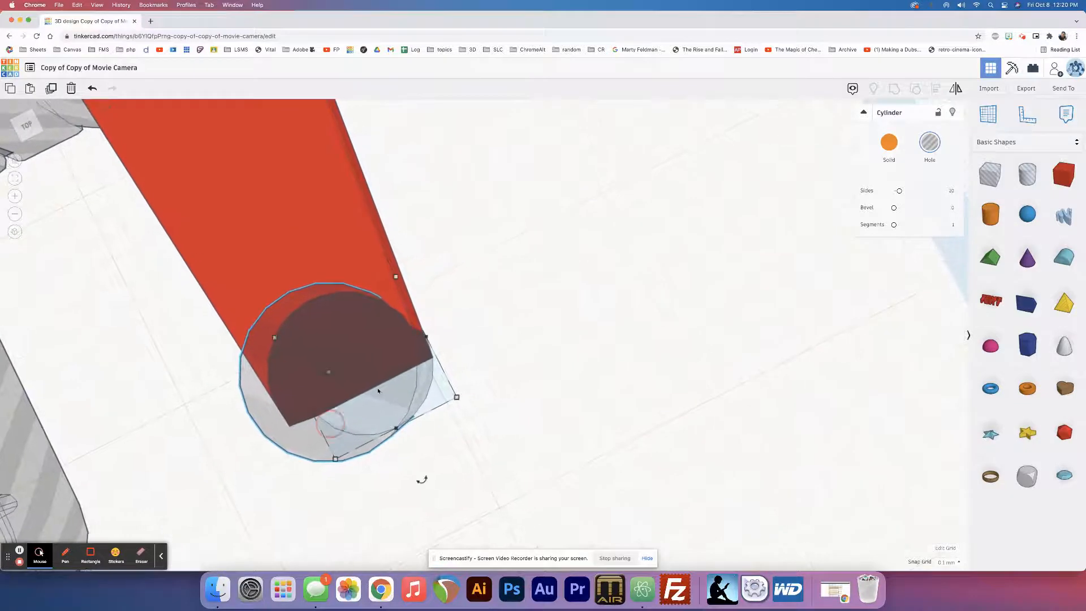
pyautogui.click(888, 143)
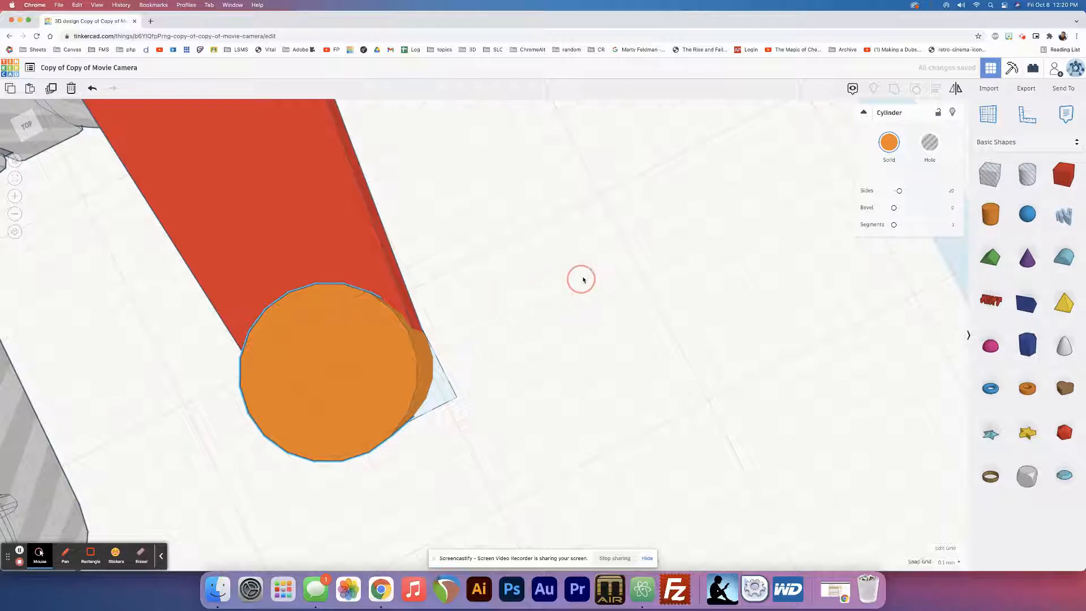
pyautogui.moveTo(514, 303); pyautogui.dragTo(579, 237, button='middle')
pyautogui.moveTo(541, 238); pyautogui.dragTo(460, 415, button='right')
pyautogui.moveTo(413, 225); pyautogui.dragTo(411, 266)
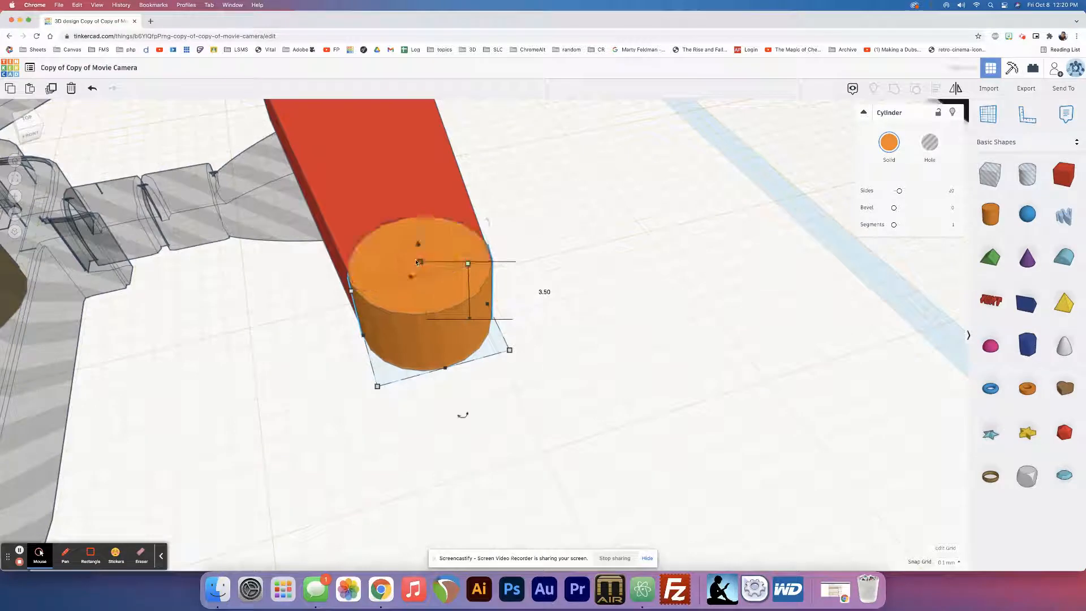
pyautogui.moveTo(460, 412); pyautogui.dragTo(403, 290, button='right')
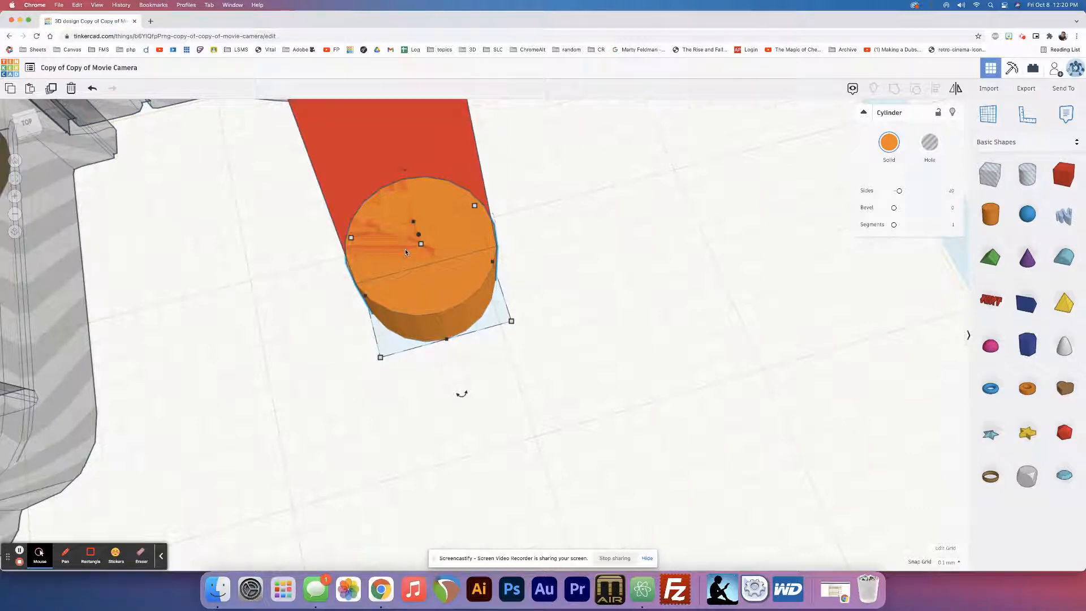
pyautogui.press('Up')
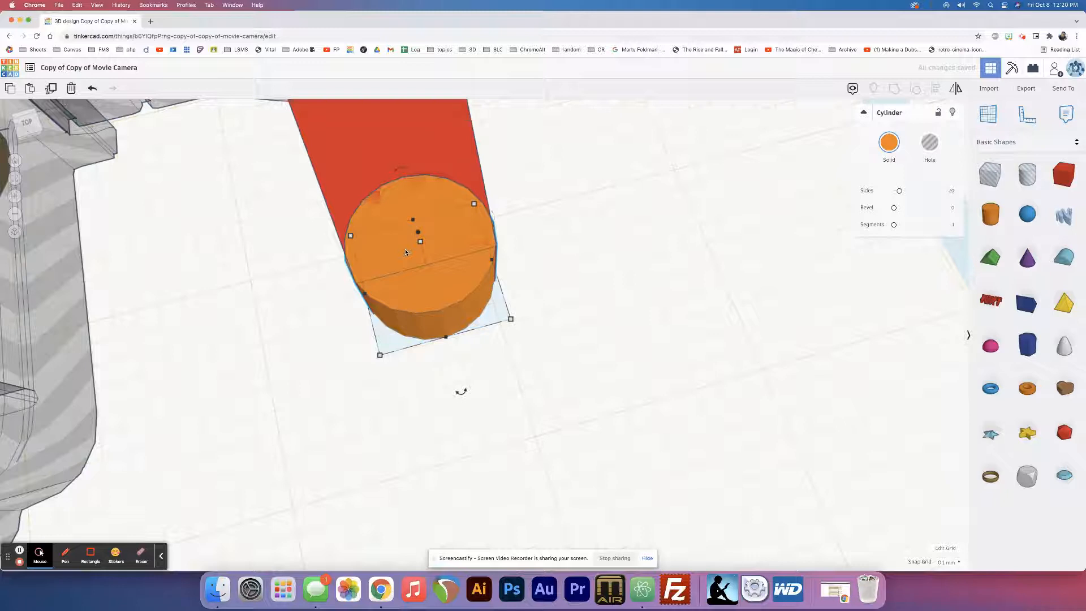
# Duplicate the orange end cylinder and scale the copy about its center to 3.4 mm wide
pyautogui.moveTo(406, 252); pyautogui.dragTo(348, 315, button='middle')
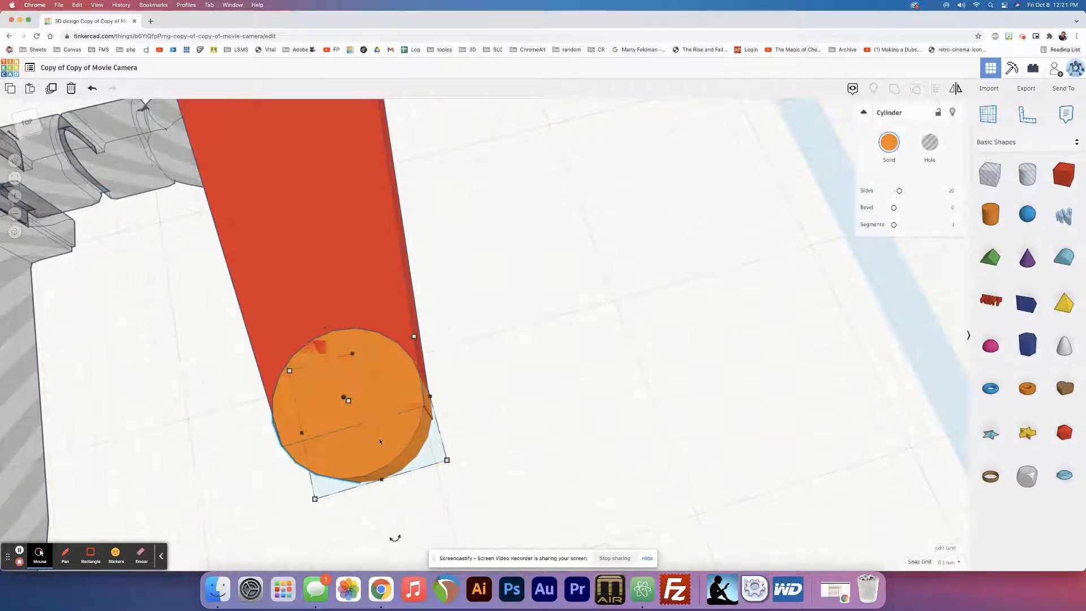
pyautogui.moveTo(380, 441); pyautogui.dragTo(472, 421, button='middle')
pyautogui.scroll(2, 472, 391)
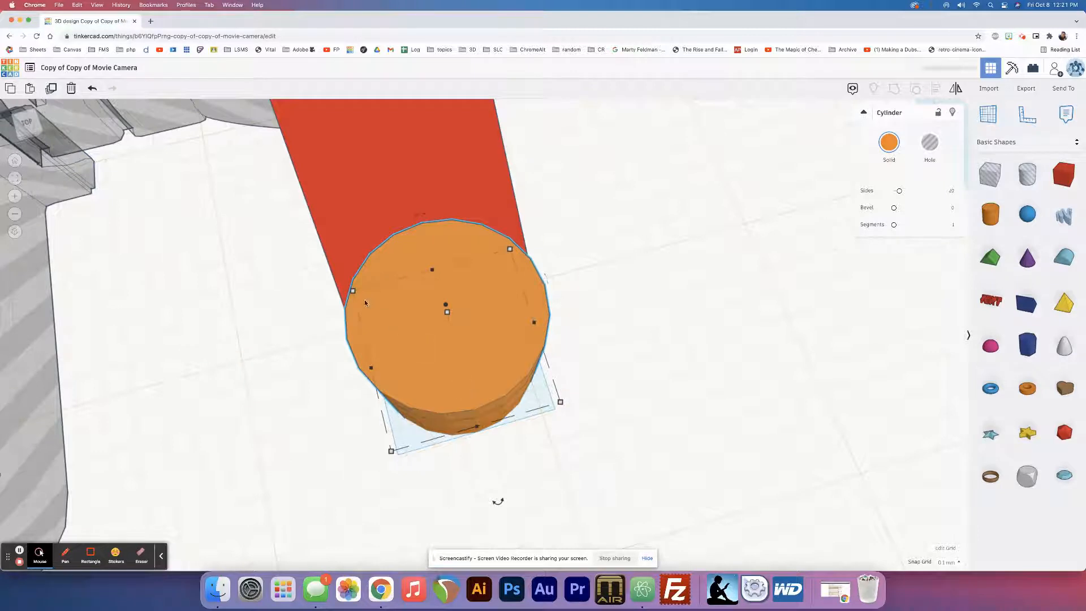
pyautogui.keyDown('alt'); pyautogui.keyDown('shift'); pyautogui.moveTo(354, 292); pyautogui.dragTo(405, 316); pyautogui.keyUp('shift'); pyautogui.keyUp('alt')
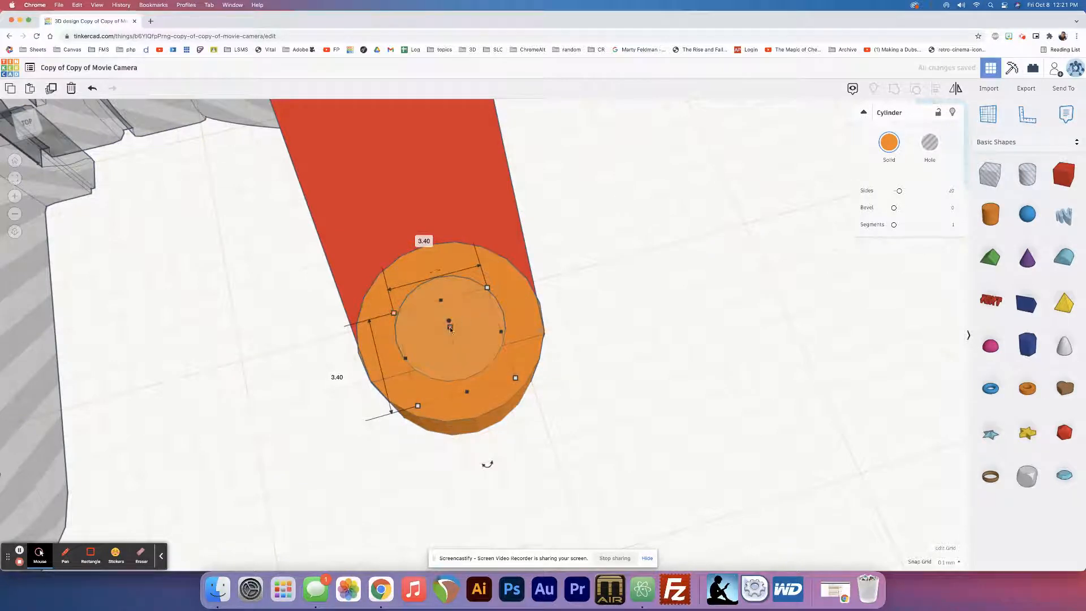
# Raise the small inner cylinder to a height of 5.9 mm so it forms a handle peg above the arm
pyautogui.moveTo(451, 328); pyautogui.dragTo(448, 304)
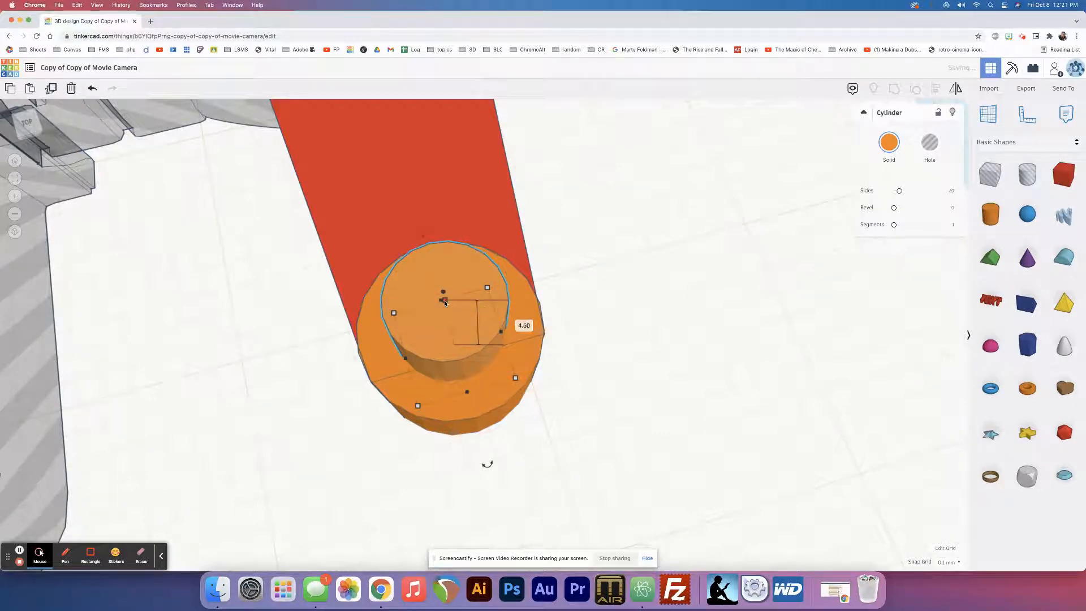
pyautogui.moveTo(446, 303); pyautogui.dragTo(443, 266)
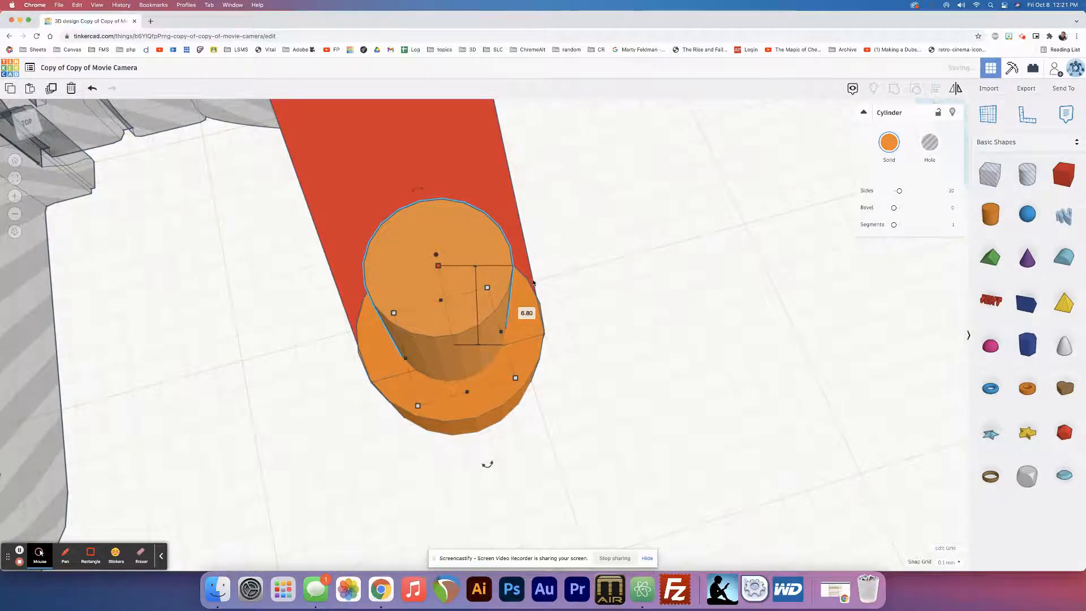
pyautogui.moveTo(529, 283); pyautogui.dragTo(481, 234, button='right')
pyautogui.moveTo(484, 275); pyautogui.dragTo(484, 300)
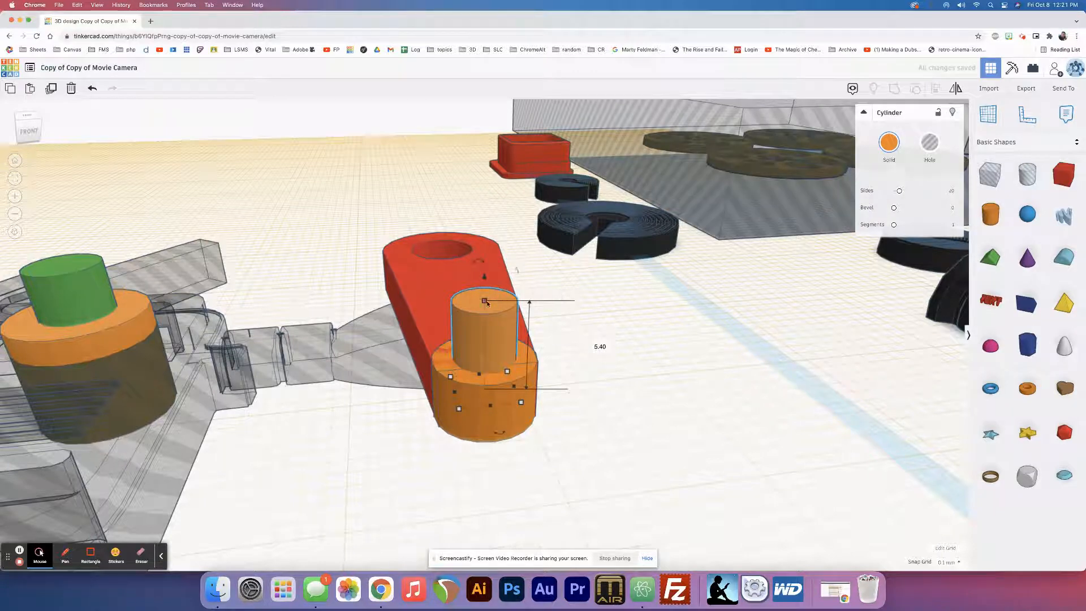
pyautogui.moveTo(485, 301); pyautogui.dragTo(485, 291)
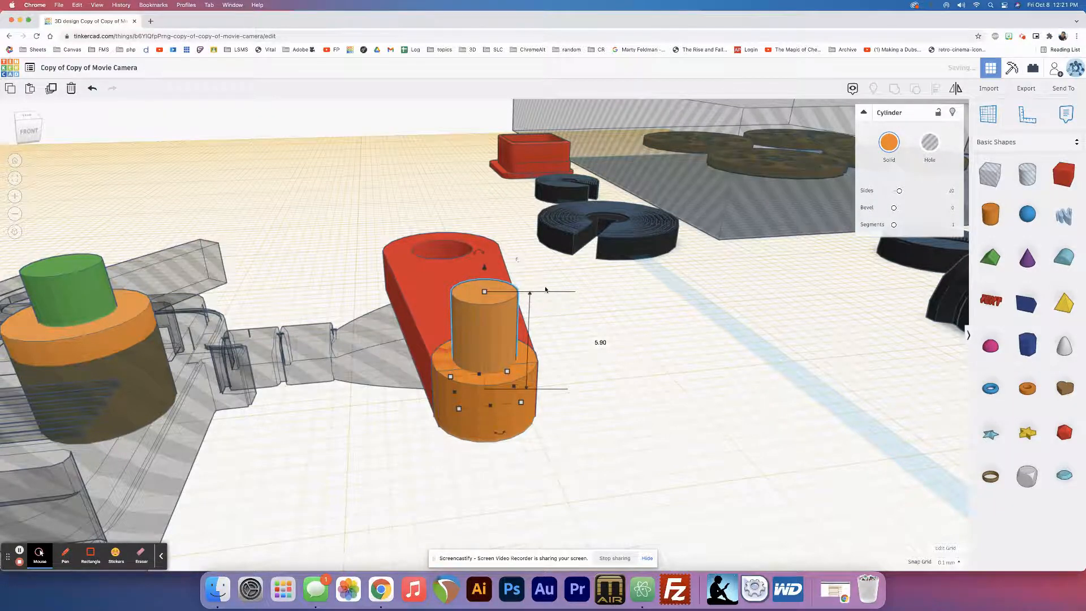
# Group the red arm, its rounded end cylinder and the handle peg into one solid shape
pyautogui.moveTo(545, 290); pyautogui.dragTo(544, 308, button='right')
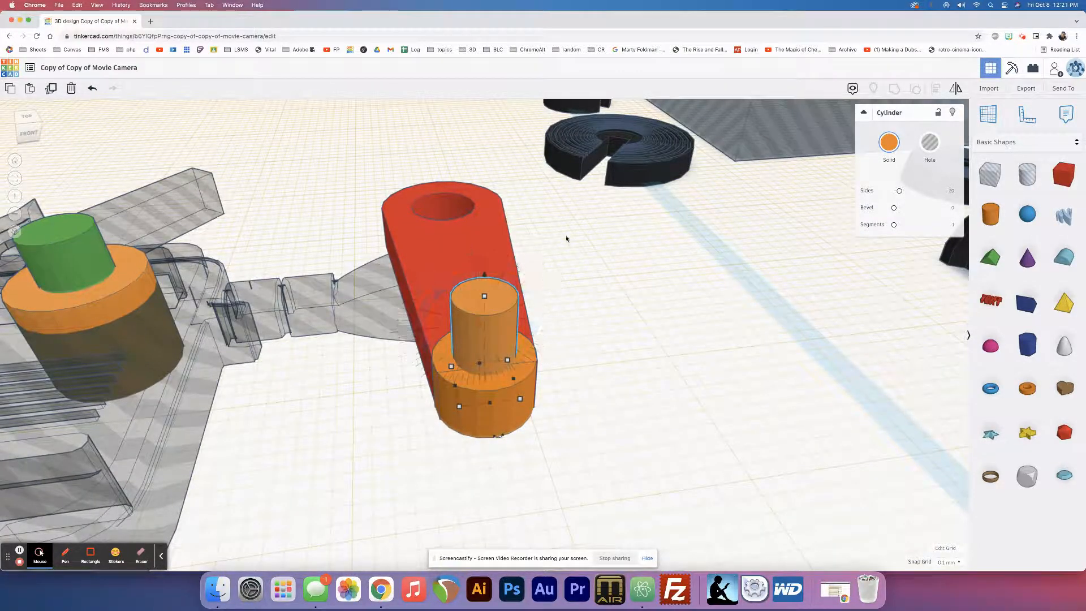
pyautogui.moveTo(542, 212); pyautogui.dragTo(506, 393)
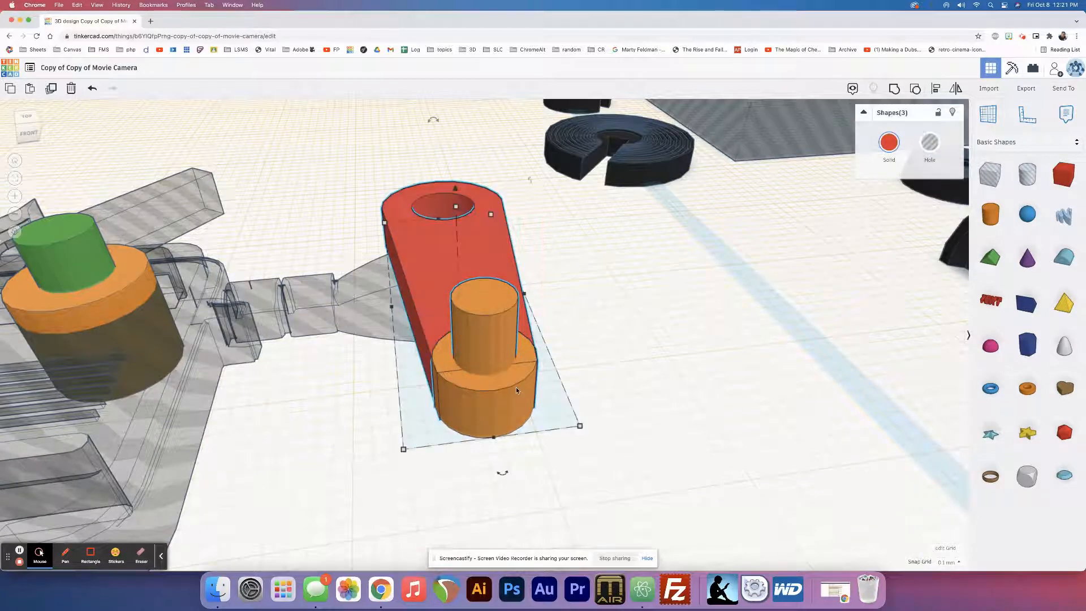
pyautogui.moveTo(451, 376); pyautogui.dragTo(635, 262, button='right')
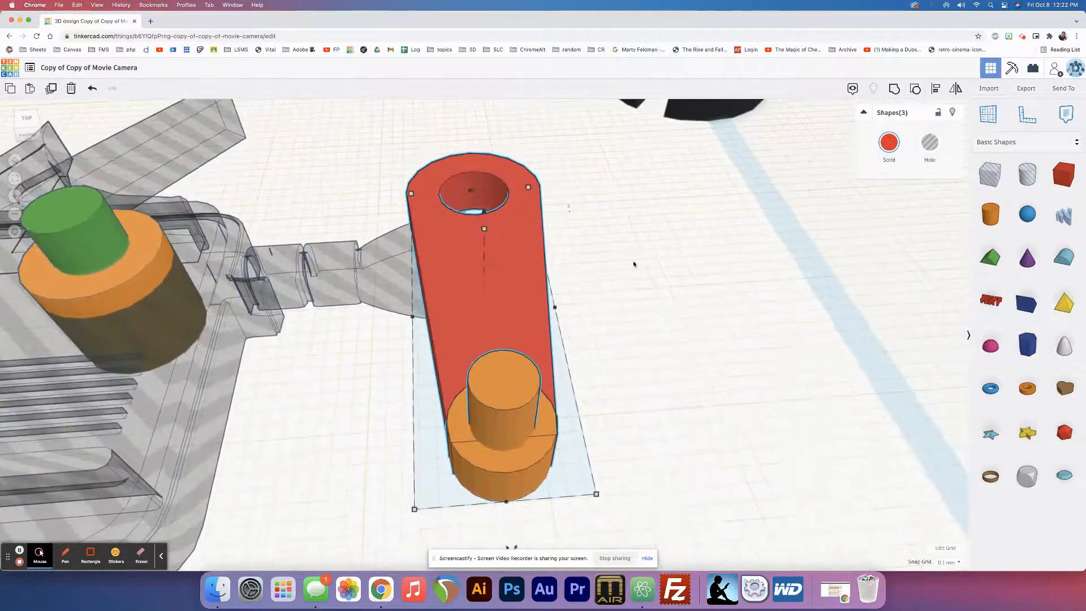
pyautogui.click(898, 92)
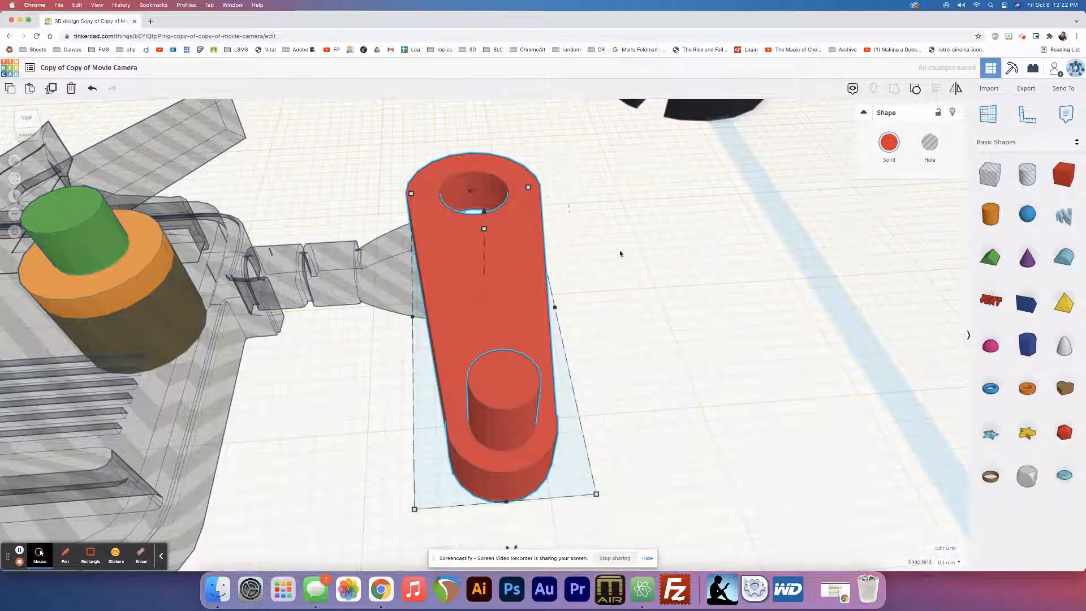
# Try to select the green and orange parts of the stepped cylinder together, and clear the selection
pyautogui.moveTo(613, 263); pyautogui.dragTo(747, 239, button='right')
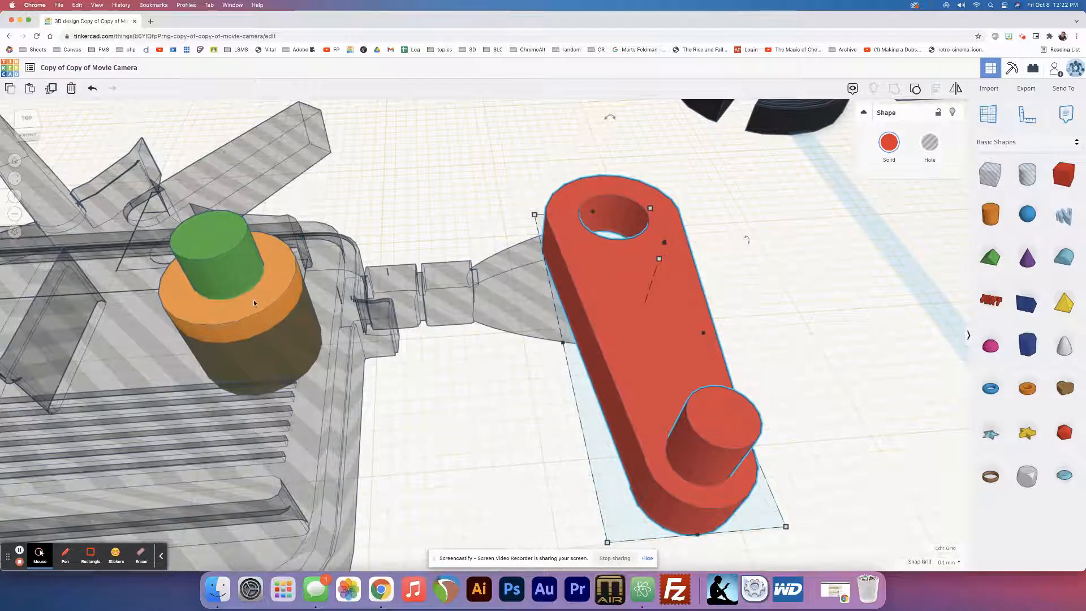
pyautogui.click(231, 271)
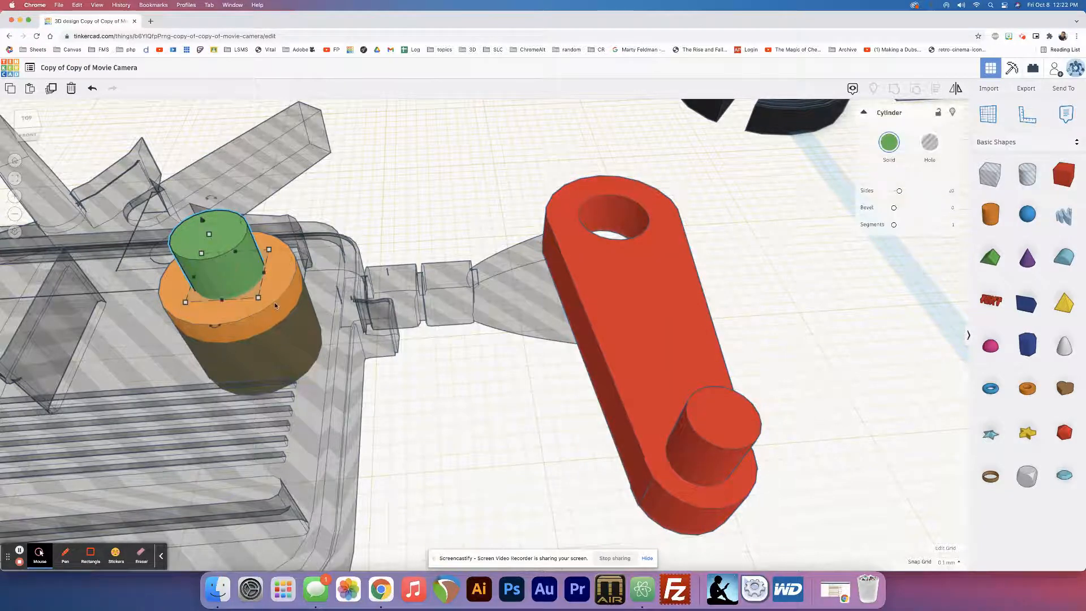
pyautogui.click(275, 305)
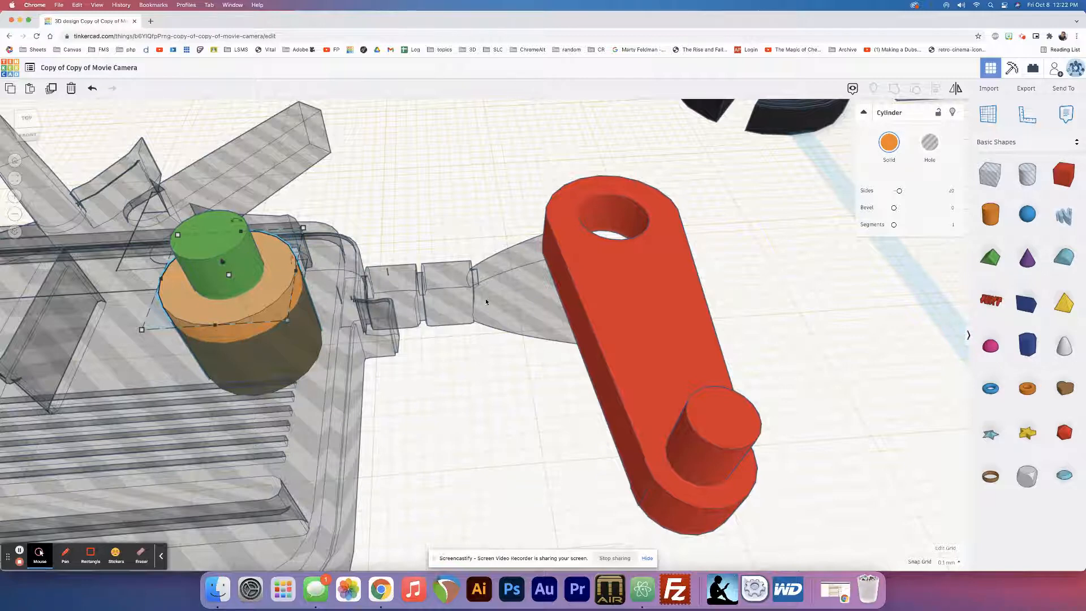
pyautogui.moveTo(548, 306); pyautogui.dragTo(629, 265, button='right')
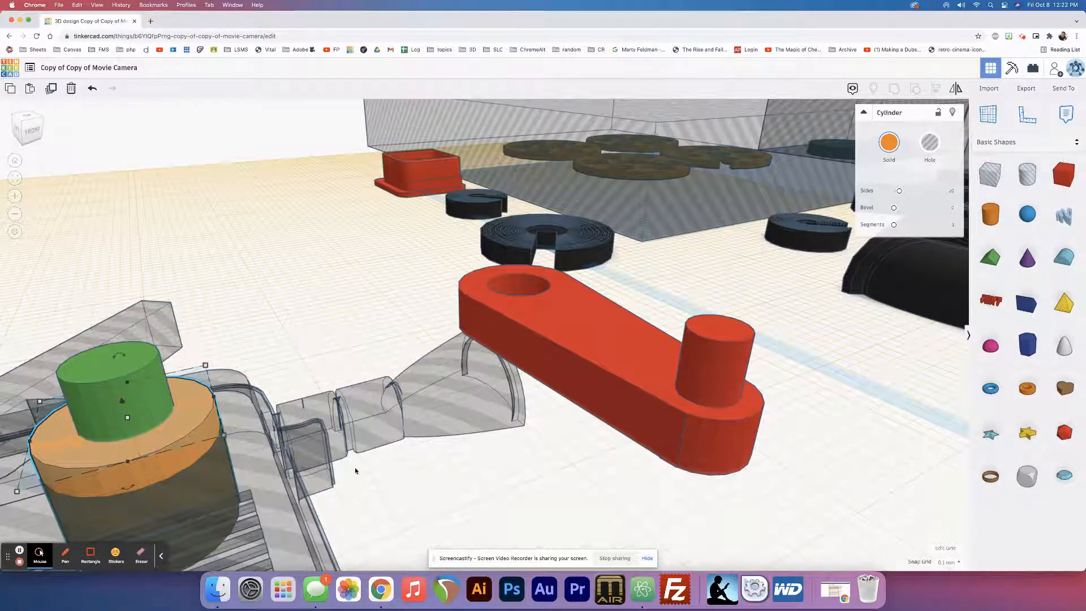
pyautogui.moveTo(356, 470); pyautogui.dragTo(352, 237, button='right')
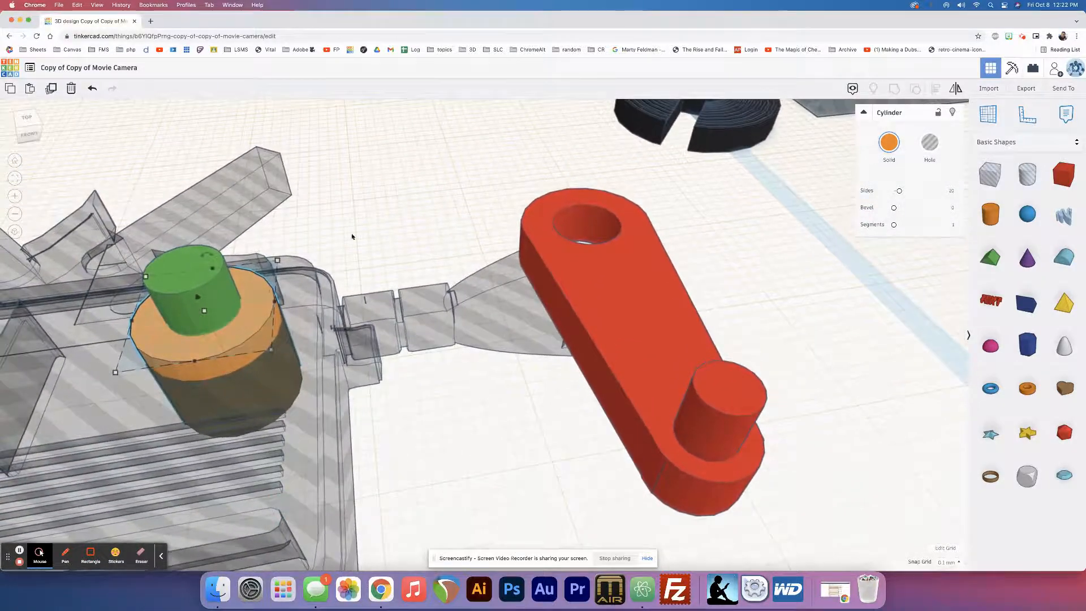
pyautogui.moveTo(344, 228); pyautogui.dragTo(216, 358)
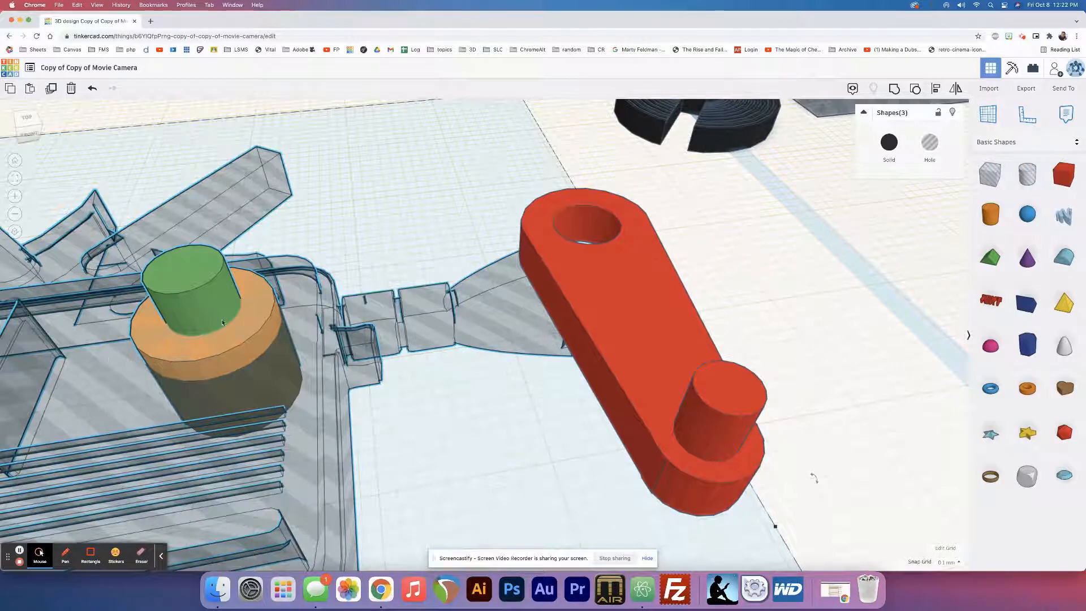
pyautogui.click(348, 254)
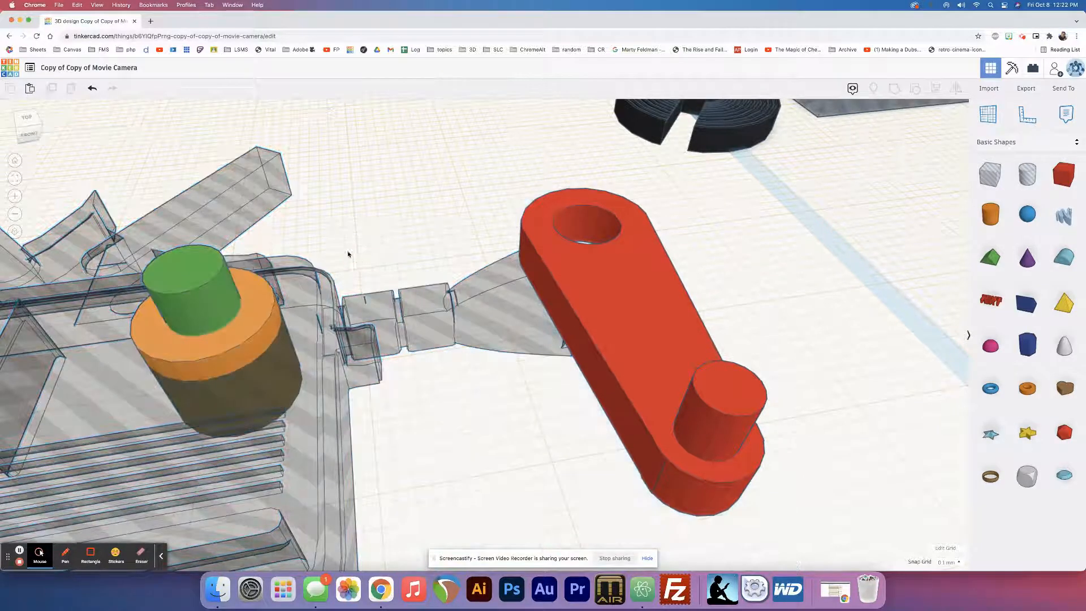
# Group the green and orange parts of the stepped cylinder into one solid shape
pyautogui.click(240, 309)
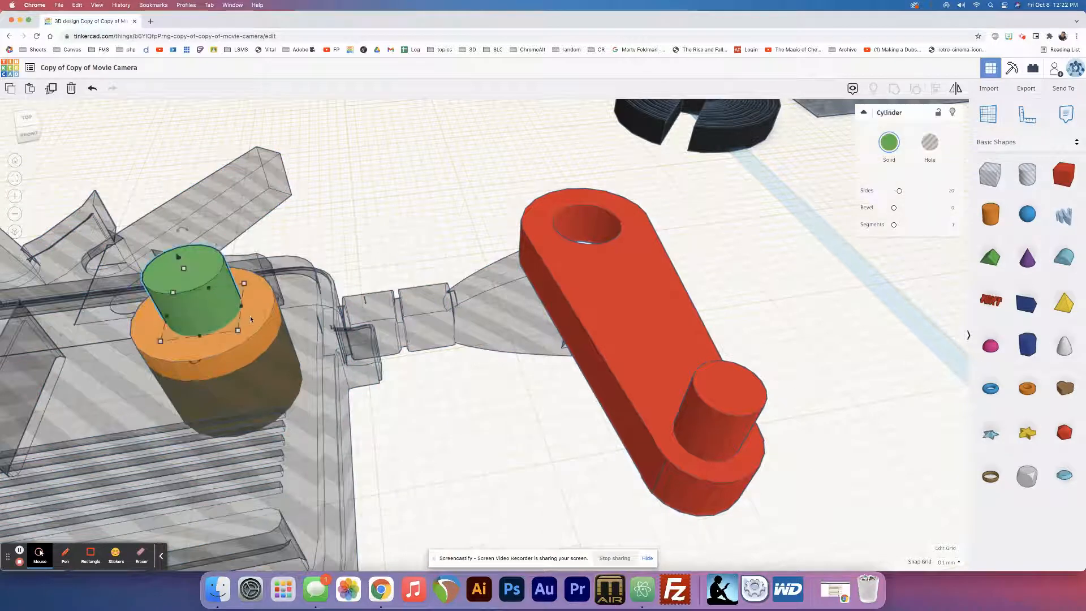
pyautogui.keyDown('shift'); pyautogui.click(250, 316); pyautogui.keyUp('shift')
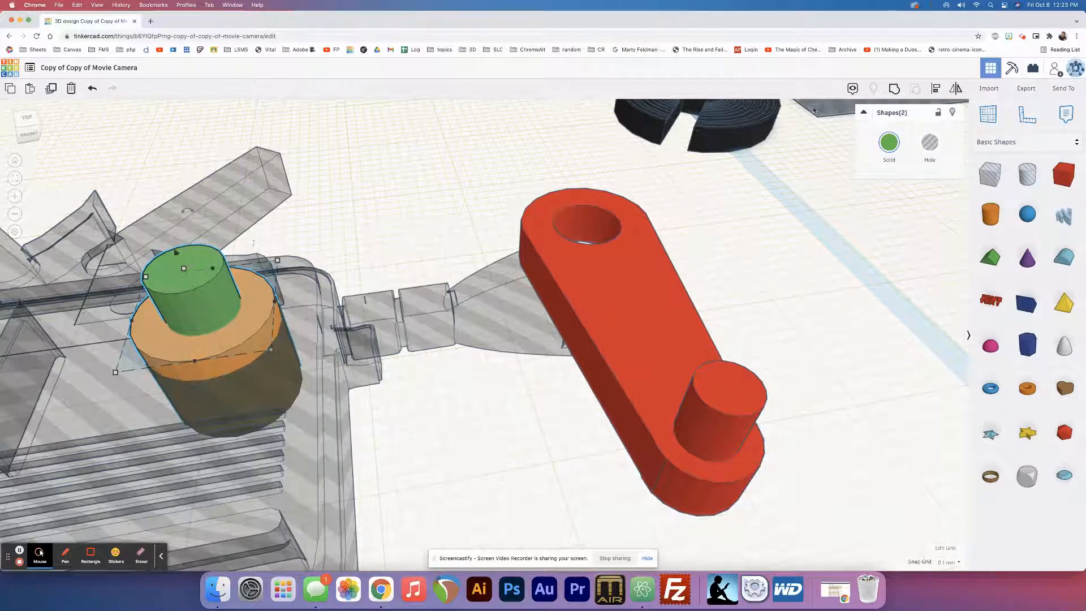
pyautogui.click(894, 88)
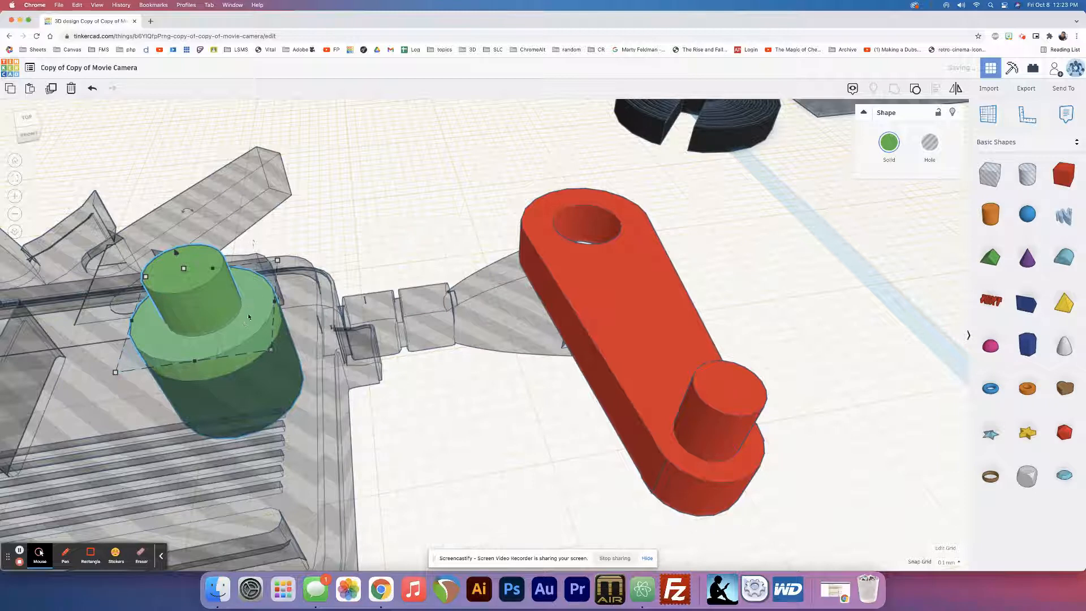
pyautogui.click(359, 255)
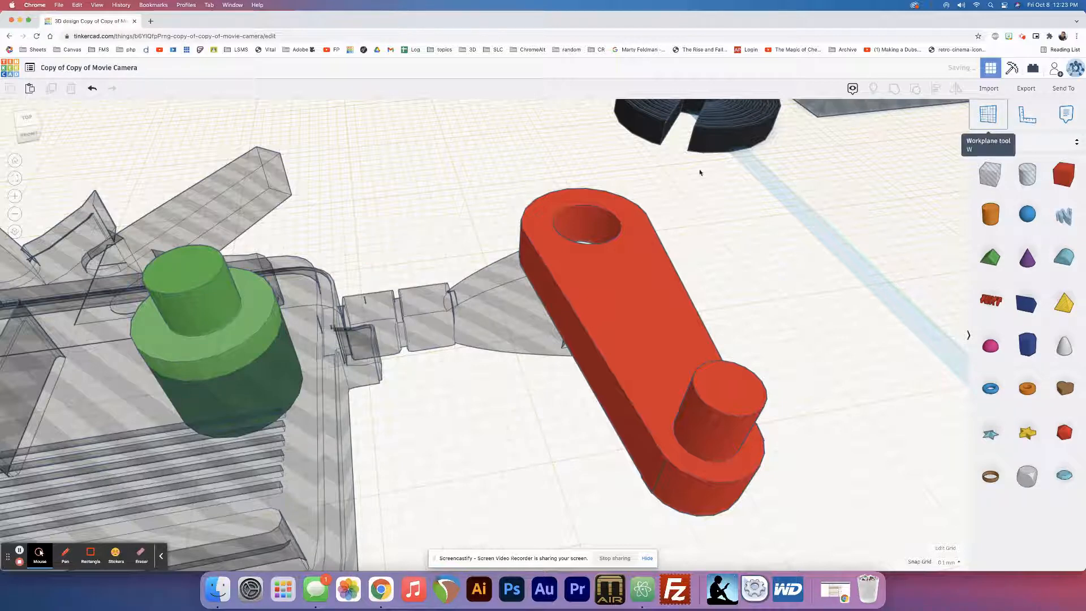
# Try to cut the camera hole shape out of the green stepped cylinder by grouping them, and undo the cut
pyautogui.moveTo(408, 211); pyautogui.dragTo(209, 413)
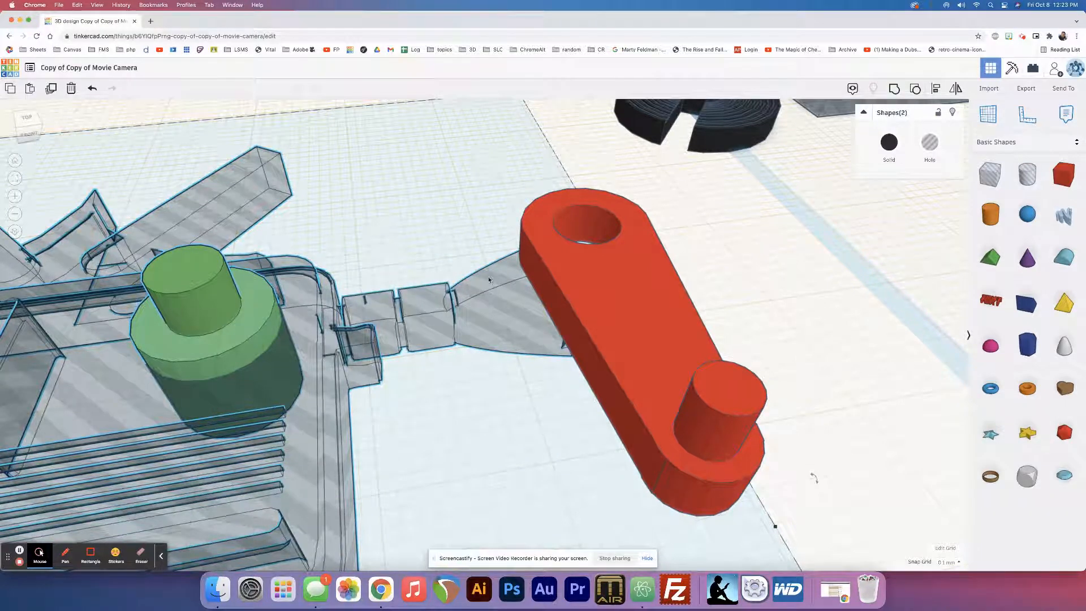
pyautogui.click(894, 89)
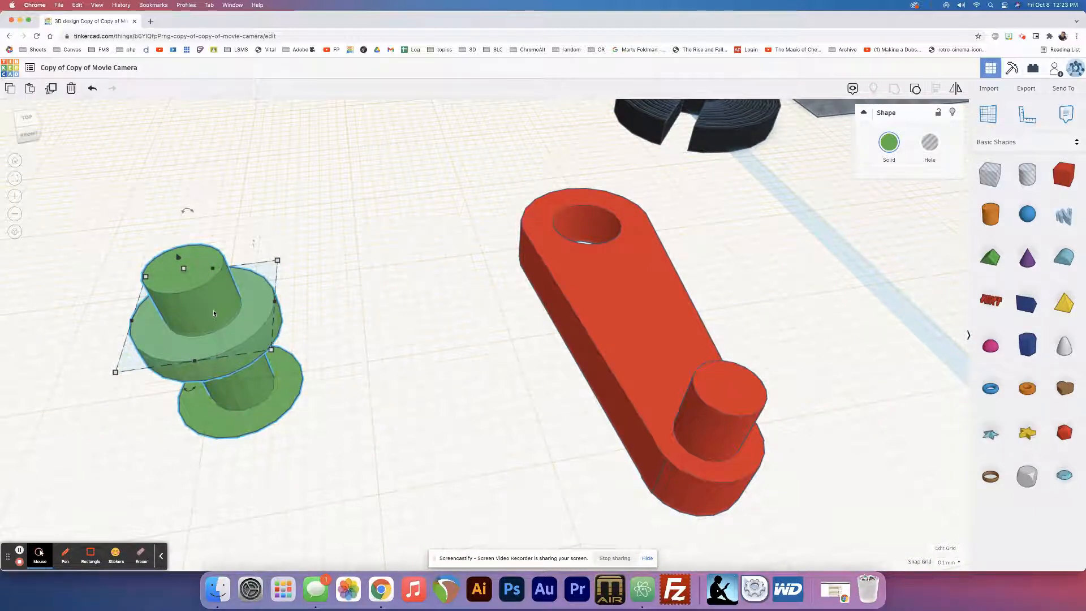
pyautogui.moveTo(306, 345); pyautogui.dragTo(297, 372, button='right')
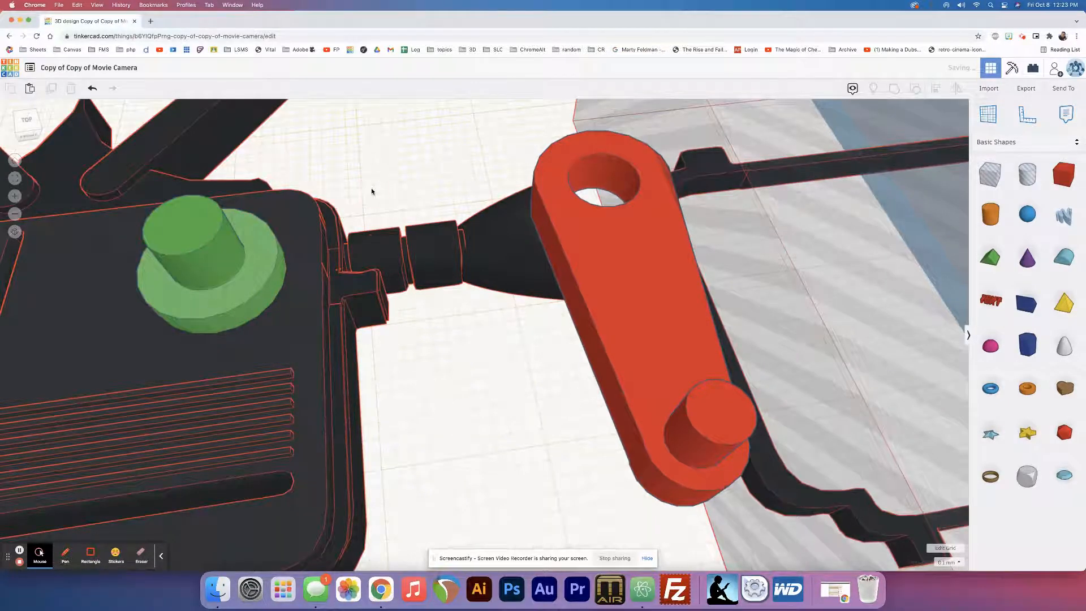
pyautogui.click(385, 170)
pyautogui.moveTo(385, 169); pyautogui.dragTo(390, 148, button='right')
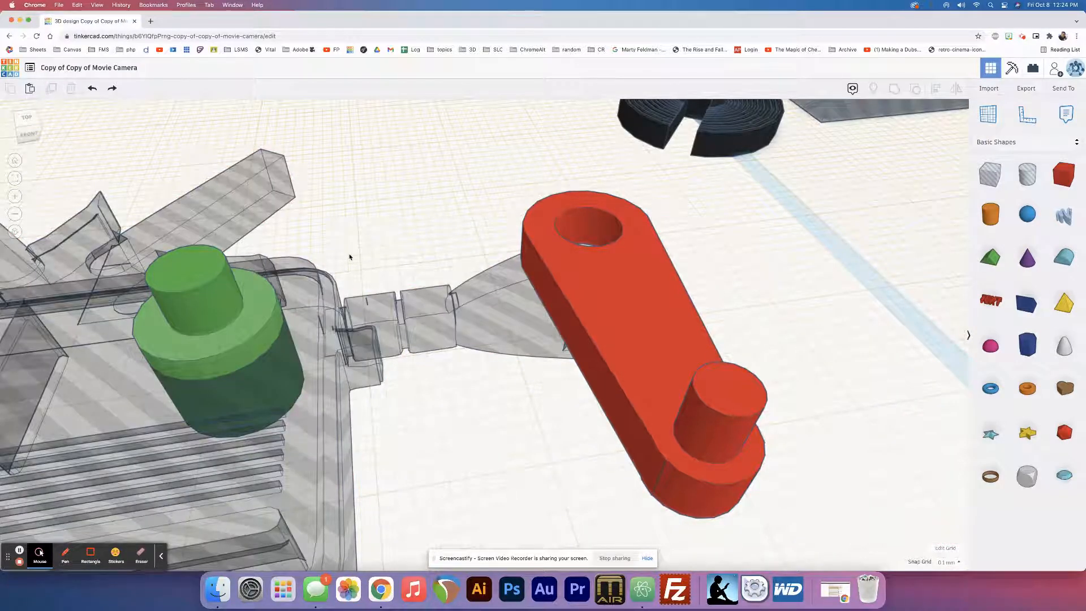
# Raise the green stepped cylinder by 0.2 mm and group it with the camera hole shape to cut the camera's form out of it
pyautogui.click(183, 266)
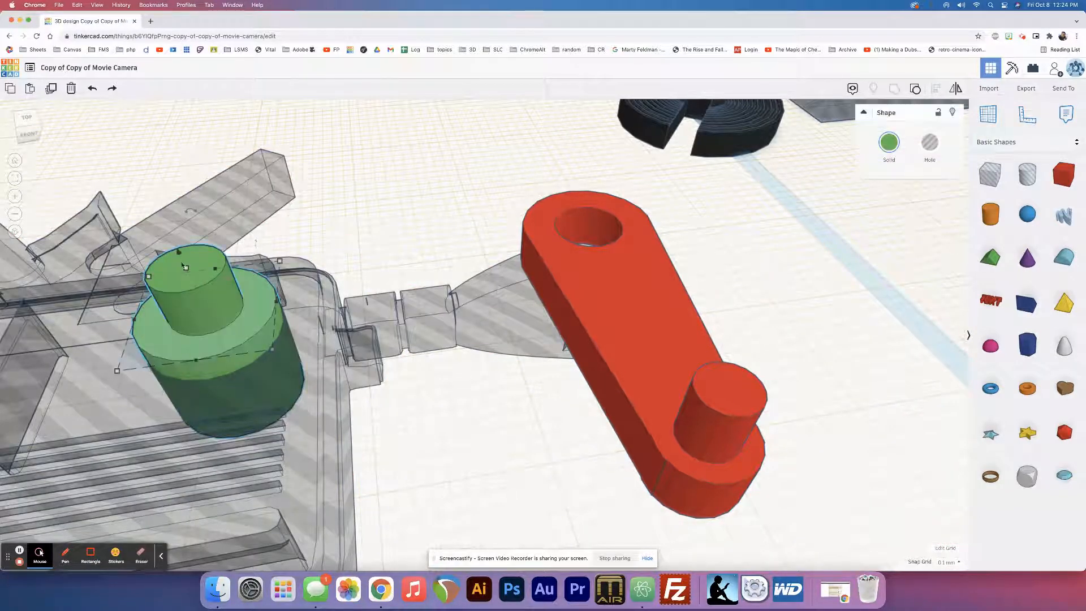
pyautogui.moveTo(179, 256); pyautogui.dragTo(177, 253)
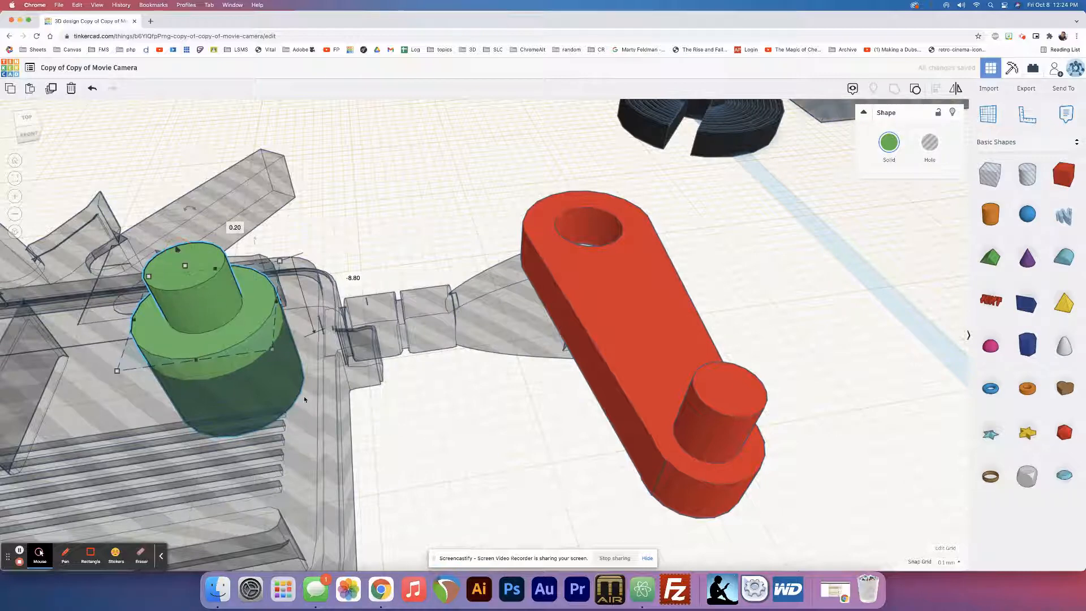
pyautogui.moveTo(322, 385); pyautogui.dragTo(297, 379, button='right')
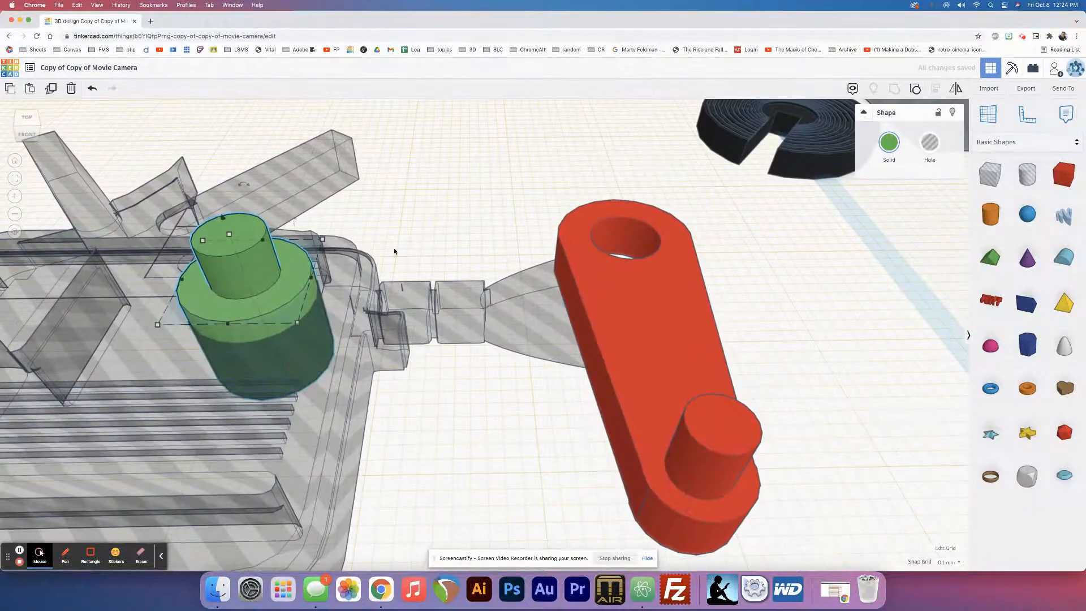
pyautogui.moveTo(404, 232); pyautogui.dragTo(274, 309)
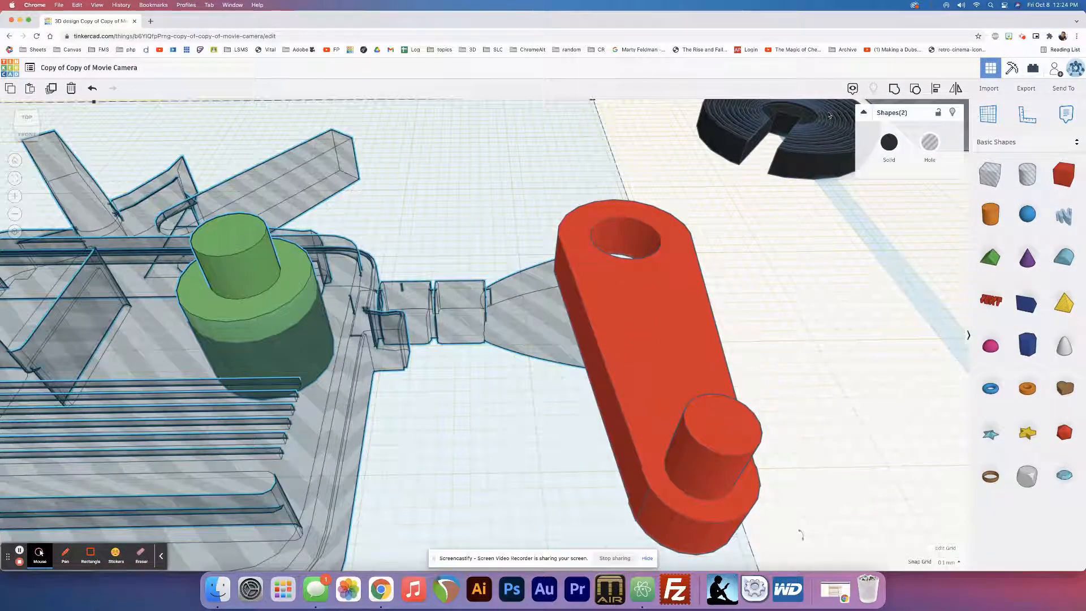
pyautogui.click(894, 89)
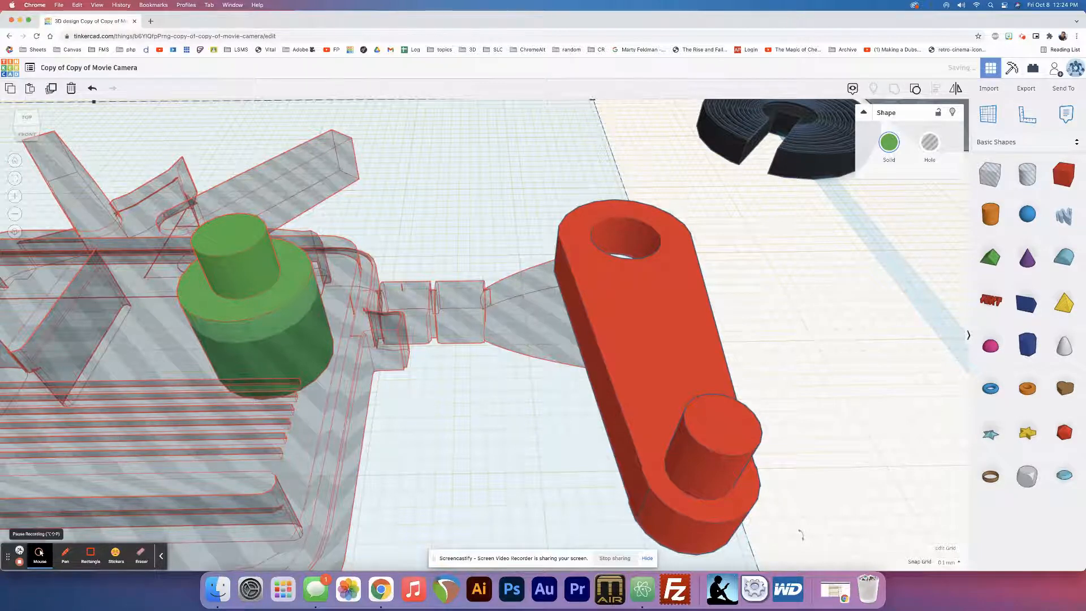
pyautogui.click(19, 551)
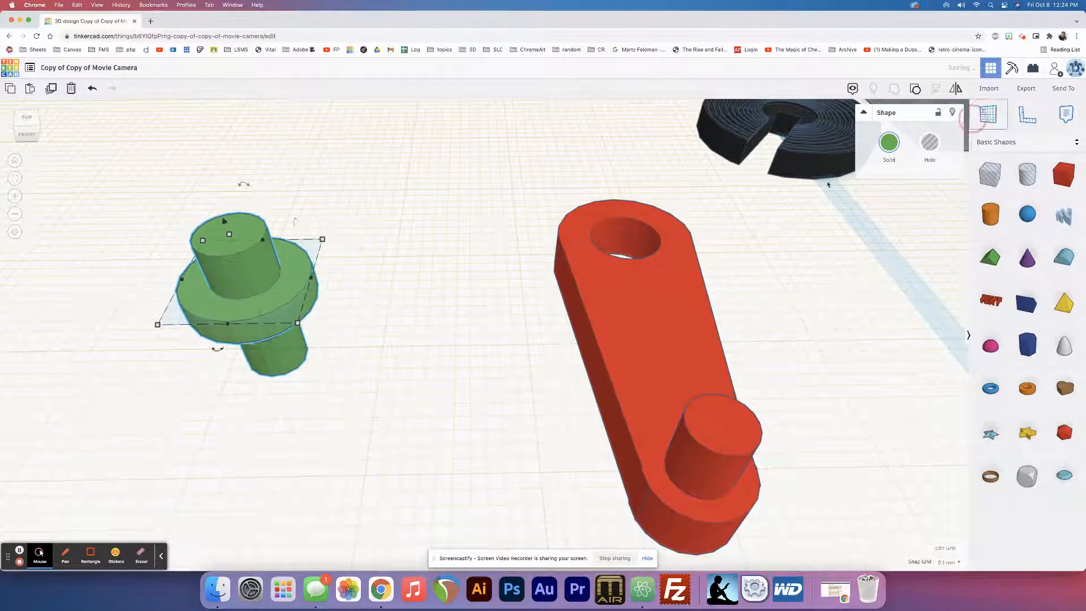
# Place the workplane on the base surface and drop the red crank arm onto it
pyautogui.click(989, 114)
pyautogui.click(474, 277)
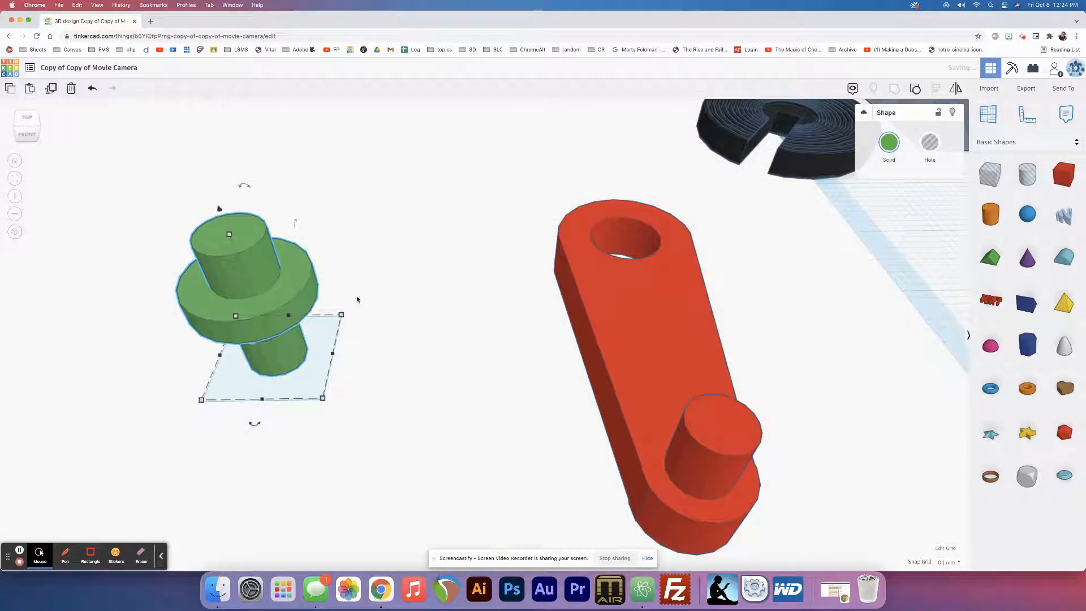
pyautogui.click(631, 294)
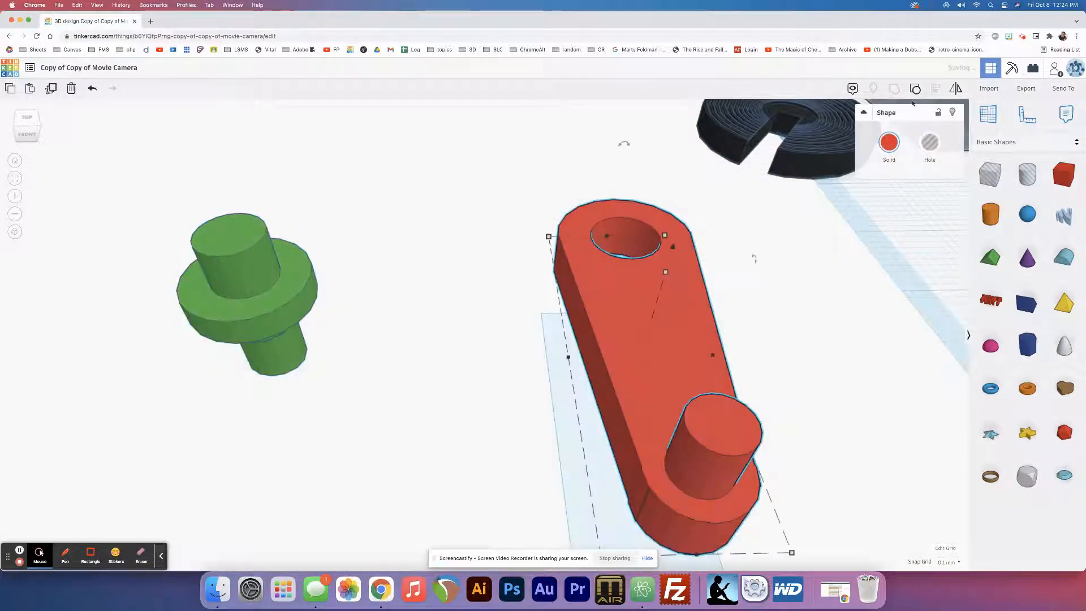
pyautogui.press('d')
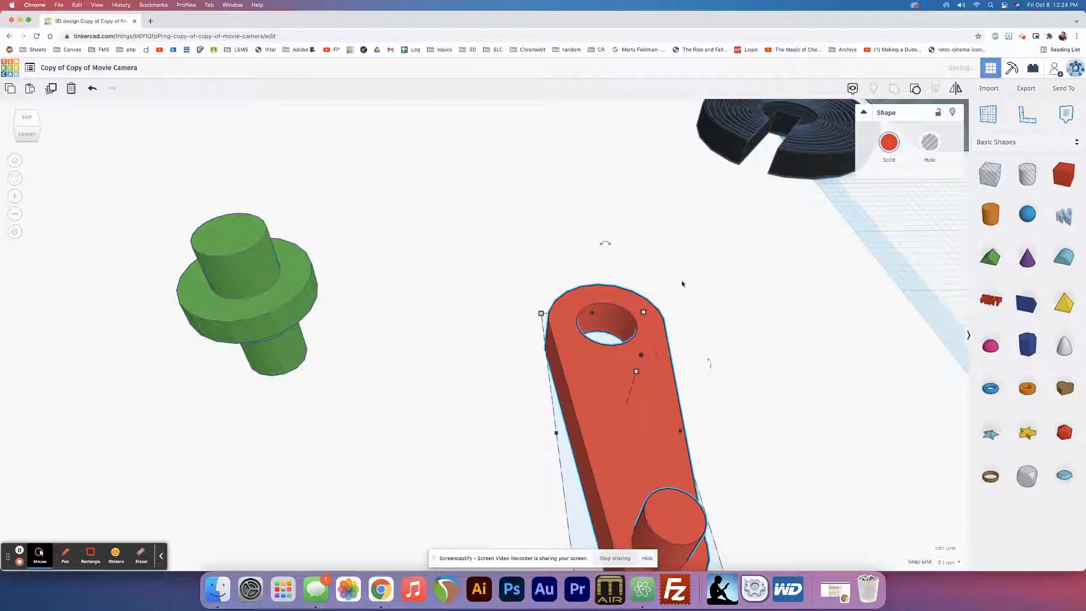
pyautogui.scroll(-5, 648, 274)
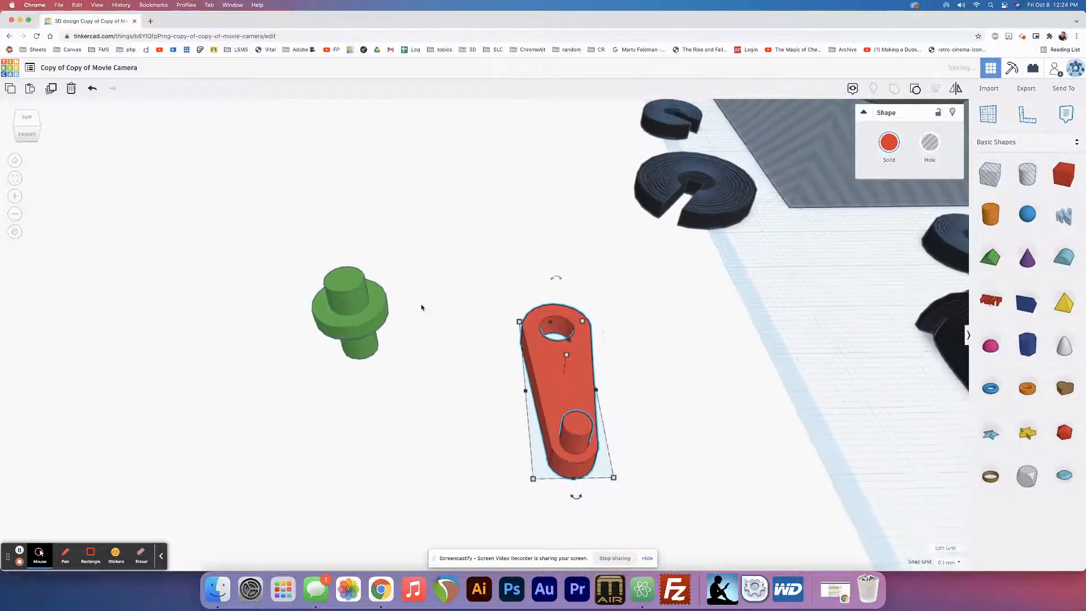
# Move the red crank arm about 17.6 mm sideways so it stands next to the green stepped cylinder
pyautogui.click(378, 311)
pyautogui.click(534, 349)
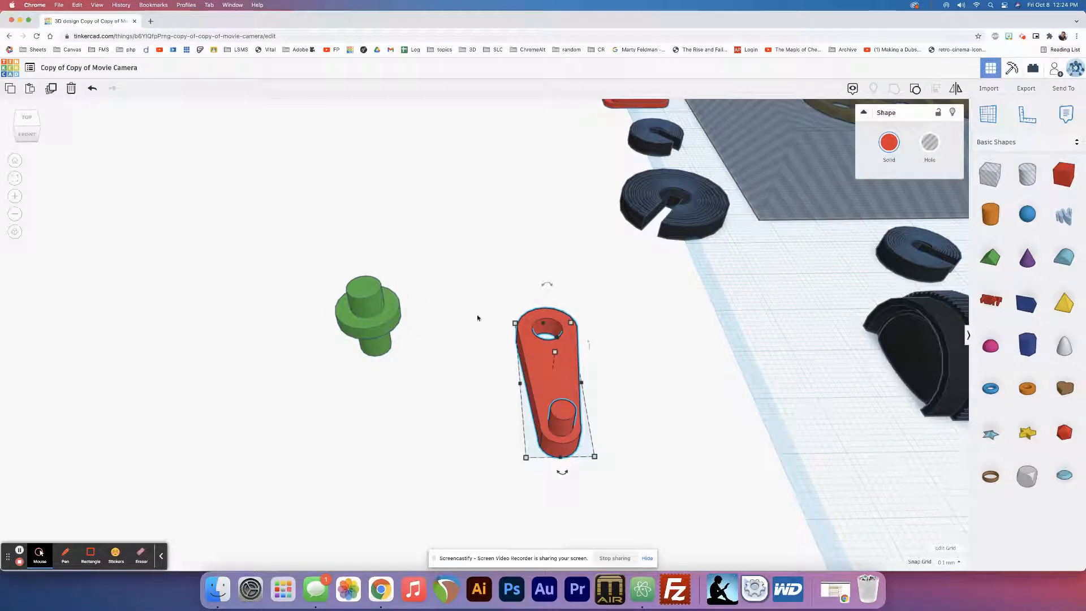
pyautogui.moveTo(534, 345); pyautogui.dragTo(441, 345)
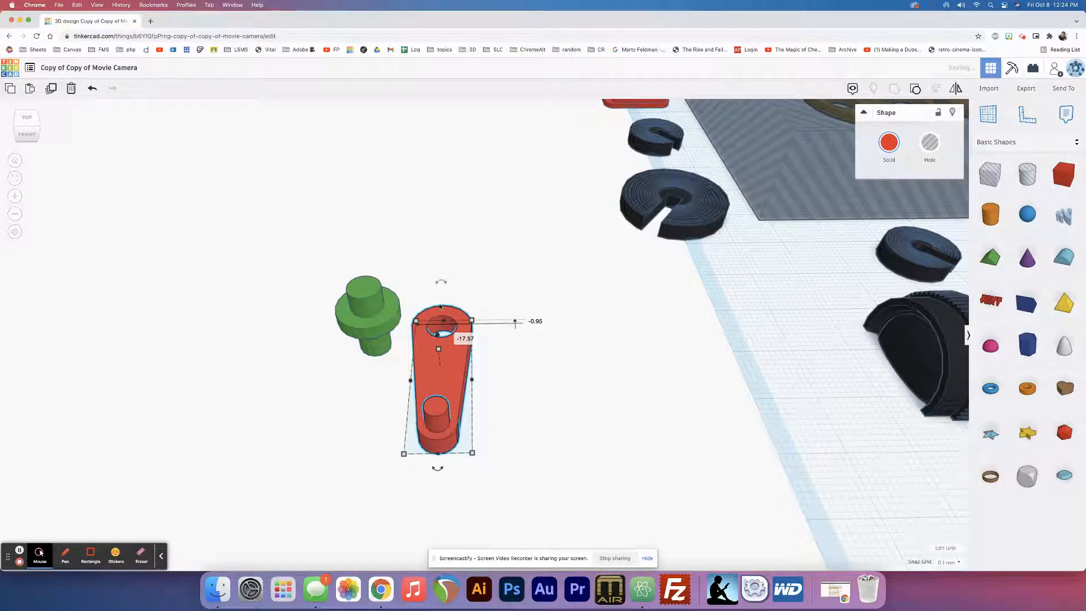
# Place a workplane on the upper face of the green cylinder's flange and drop the red crank arm onto it
pyautogui.click(389, 305)
pyautogui.press('f')
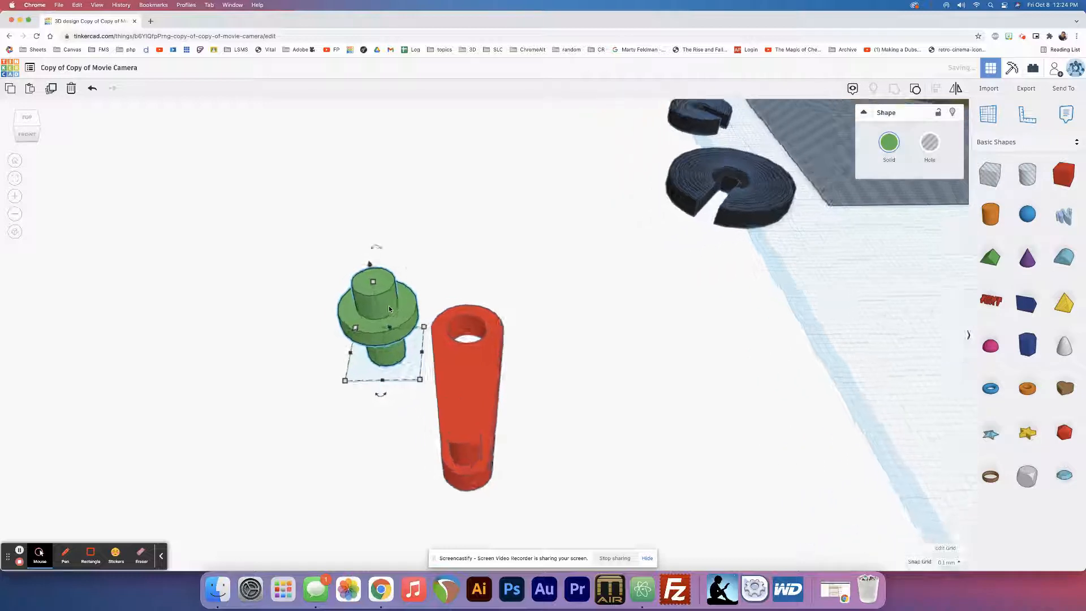
pyautogui.click(988, 114)
pyautogui.click(583, 296)
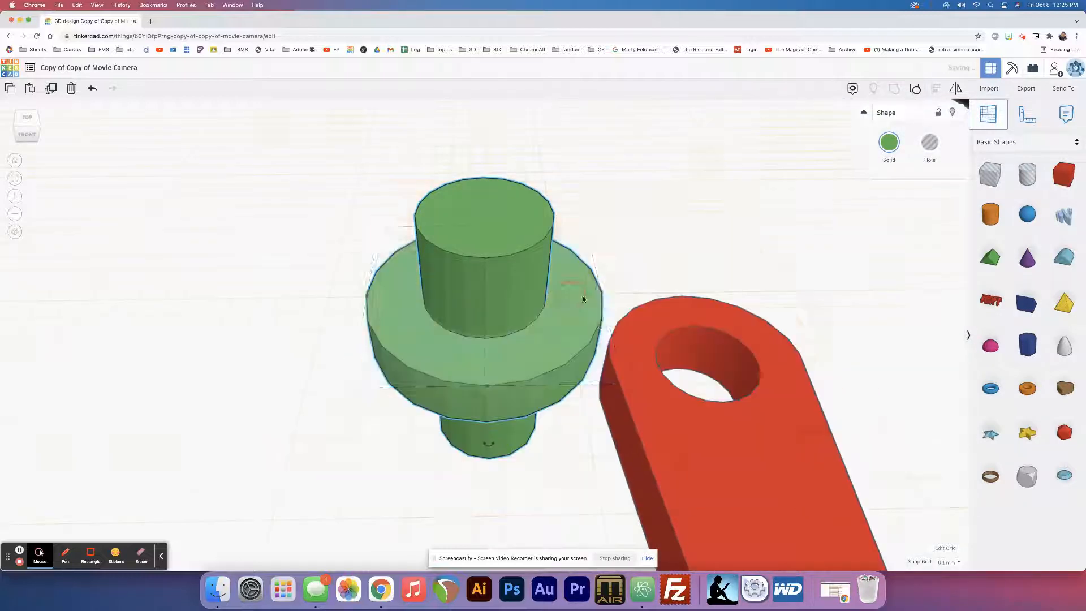
pyautogui.click(655, 332)
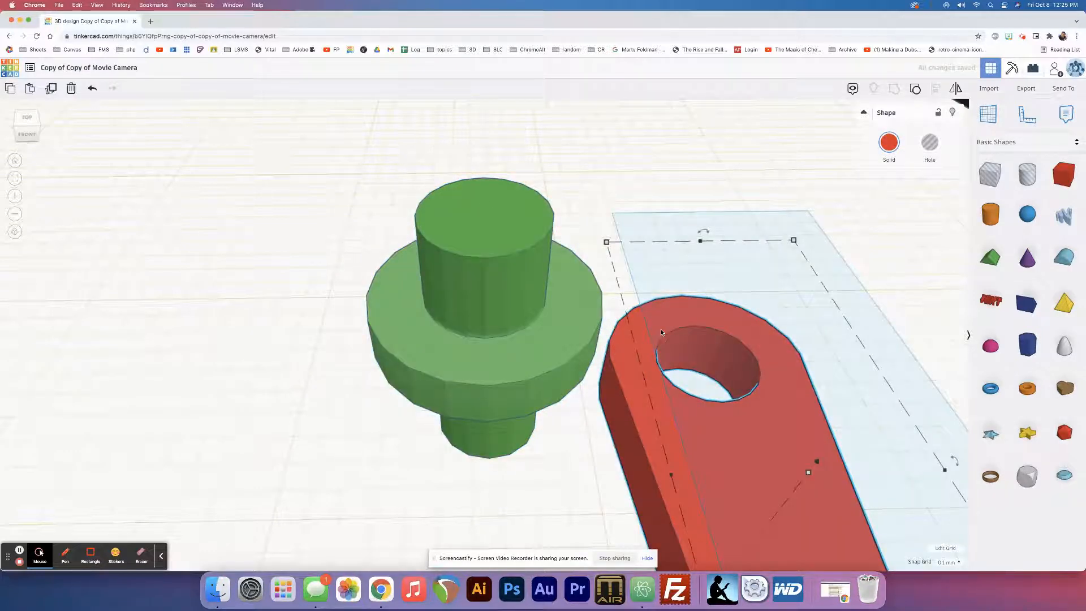
pyautogui.click(560, 287)
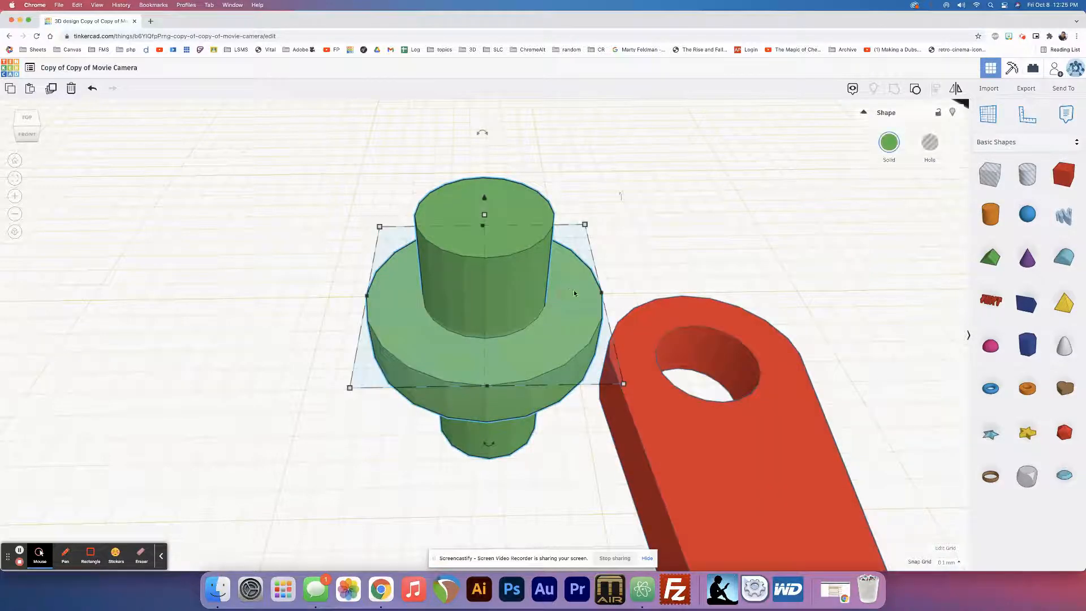
pyautogui.click(646, 312)
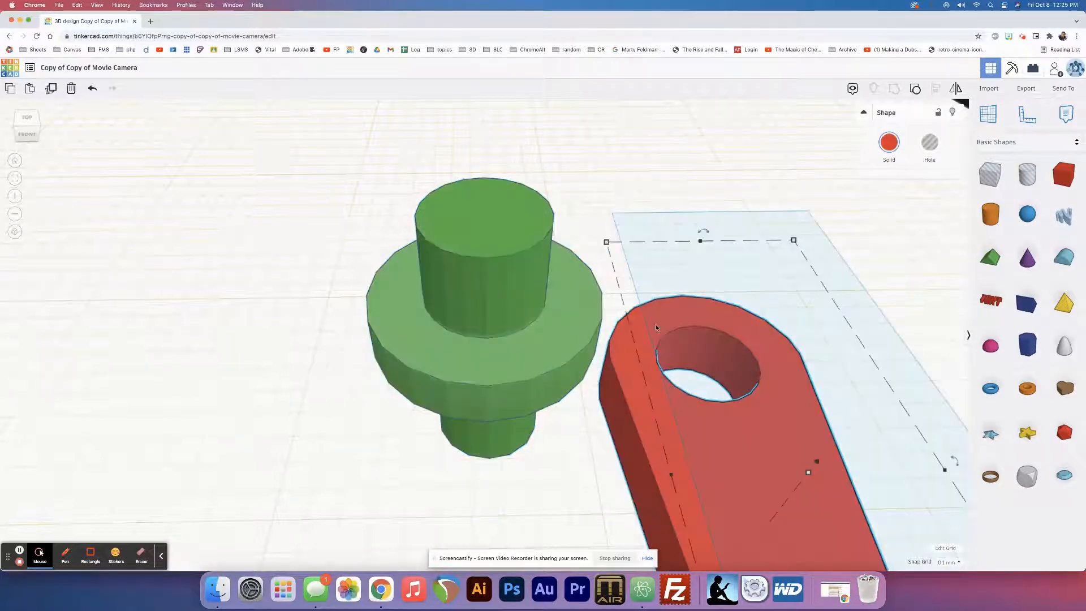
pyautogui.press('d')
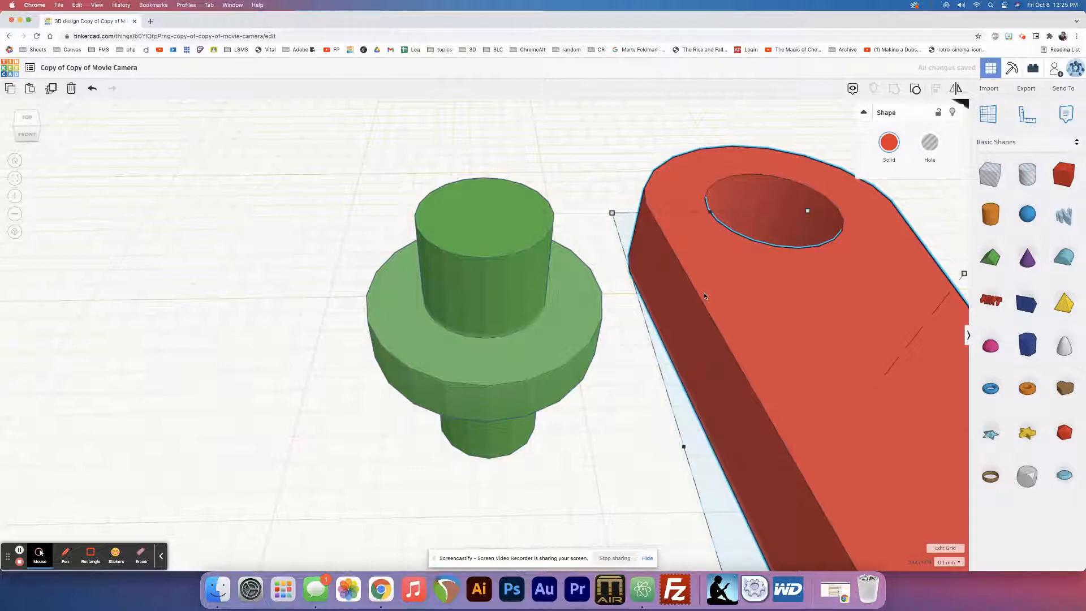
# Nudge the red crank arm sideways until its hole sits over the green post
pyautogui.press('Left')
pyautogui.press('Left')
pyautogui.press('Left')
pyautogui.press('Left')
pyautogui.press('Left')
pyautogui.press('Left')
pyautogui.press('Left')
pyautogui.press('Left')
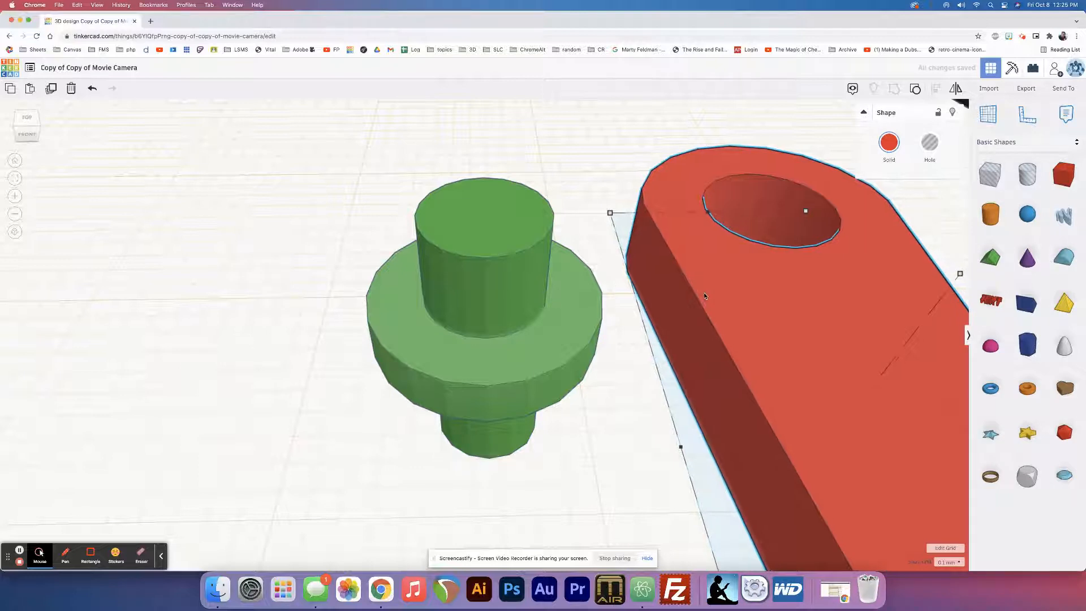
pyautogui.press('Left')
pyautogui.press('Left')
pyautogui.press('Left')
pyautogui.press('Left')
pyautogui.press('Left')
pyautogui.press('Left')
pyautogui.press('Left')
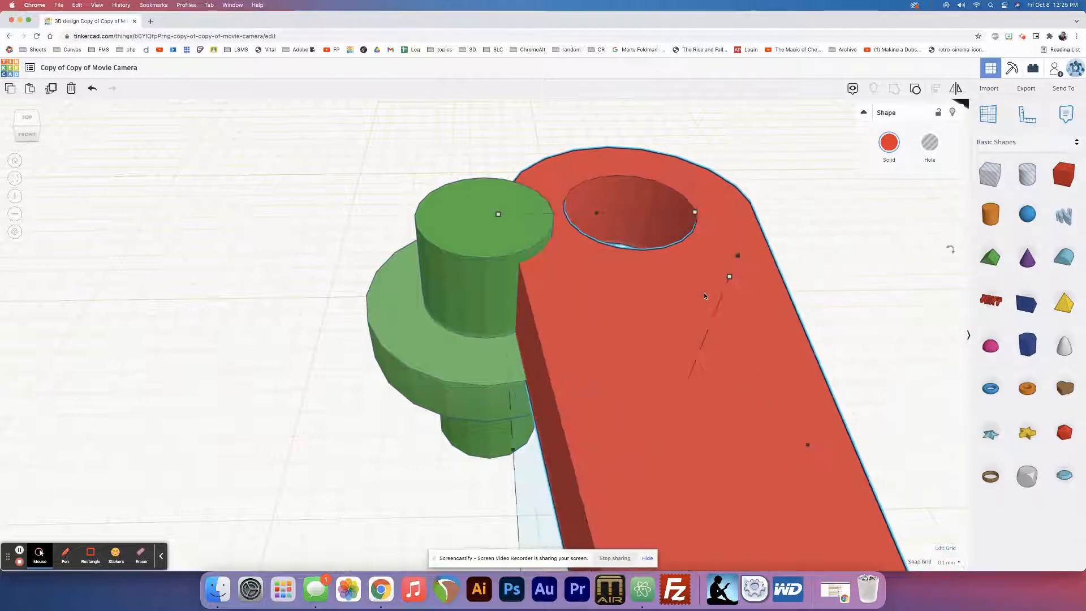
pyautogui.press('Left')
pyautogui.press('Left')
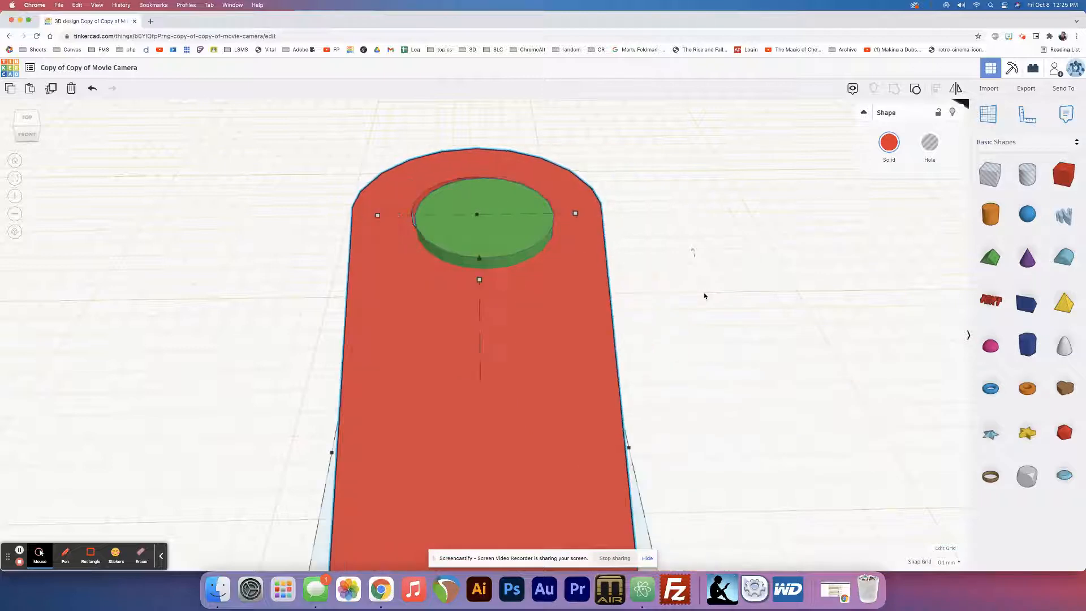
# Fine-tune the red crank arm's position in small nudges to center its hole around the green post
pyautogui.press('Down')
pyautogui.press('Down')
pyautogui.press('Down')
pyautogui.press('Down')
pyautogui.press('Down')
pyautogui.press('Down')
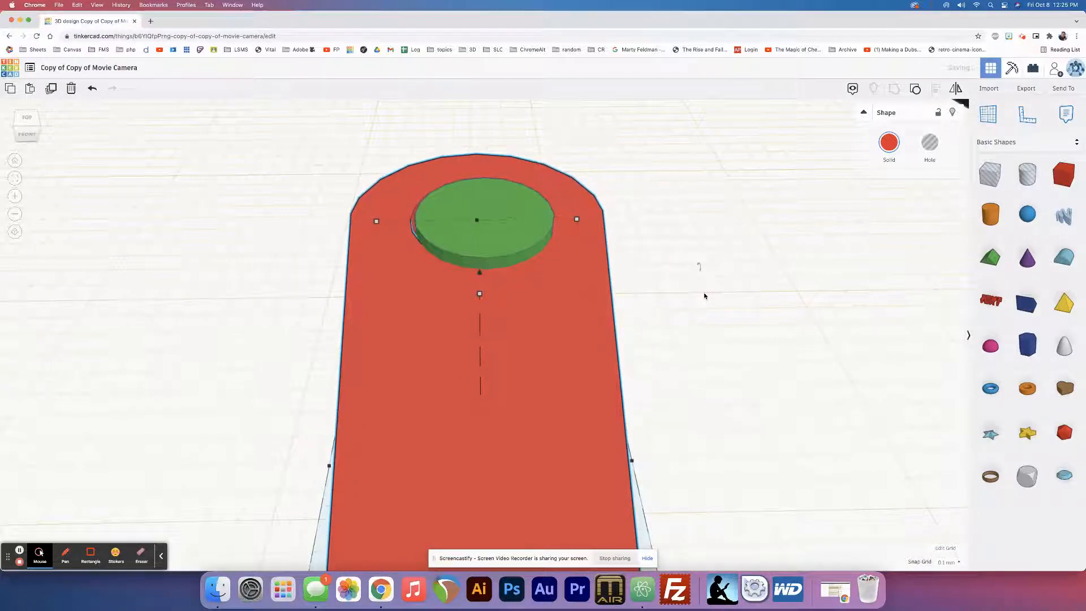
pyautogui.press('Right')
pyautogui.press('Right')
pyautogui.press('Right')
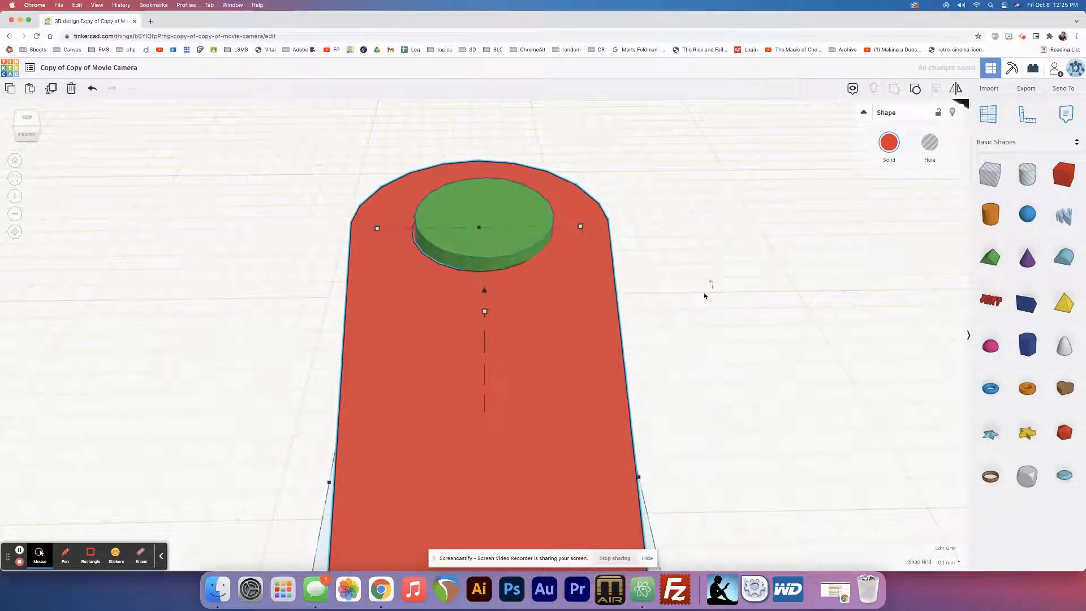
pyautogui.press('Right')
pyautogui.press('Left')
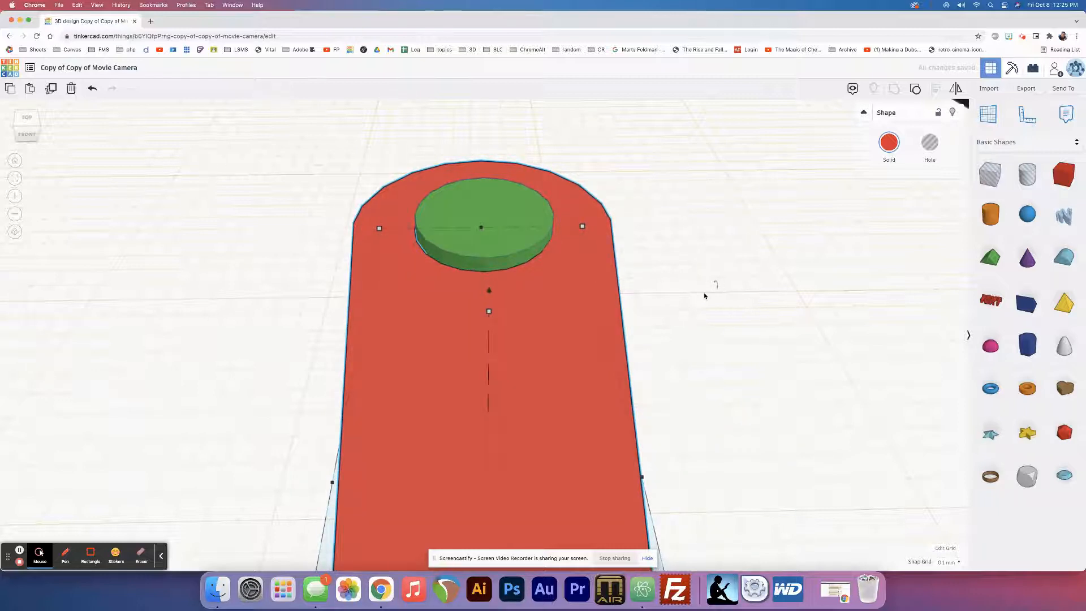
# Undo the red crank arm's nudges and its drop onto the flange, and clear the selection
pyautogui.press('super+z')
pyautogui.press('super+z')
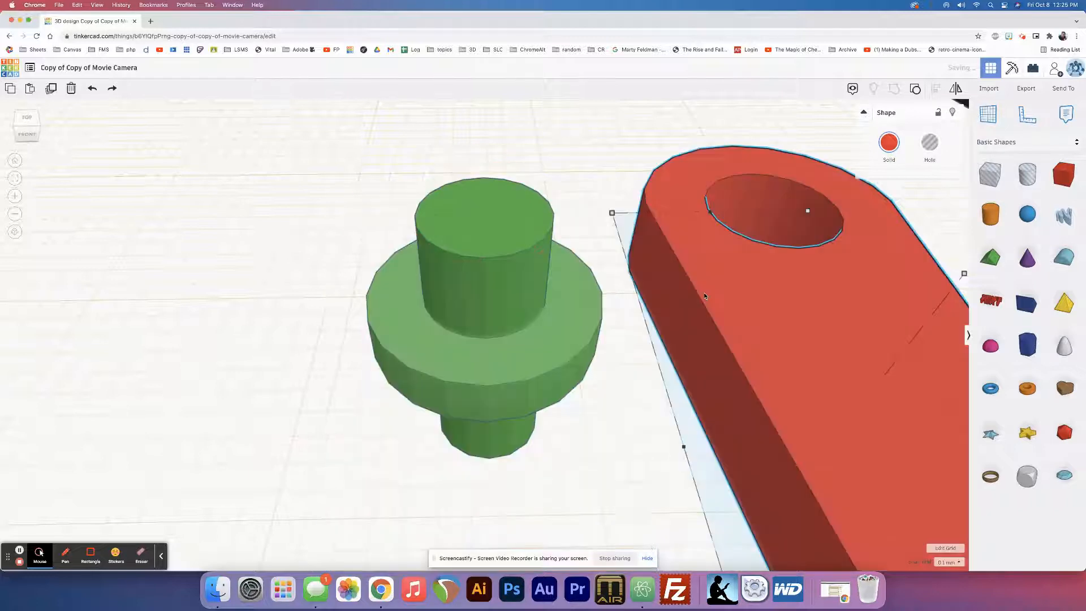
pyautogui.press('super+z')
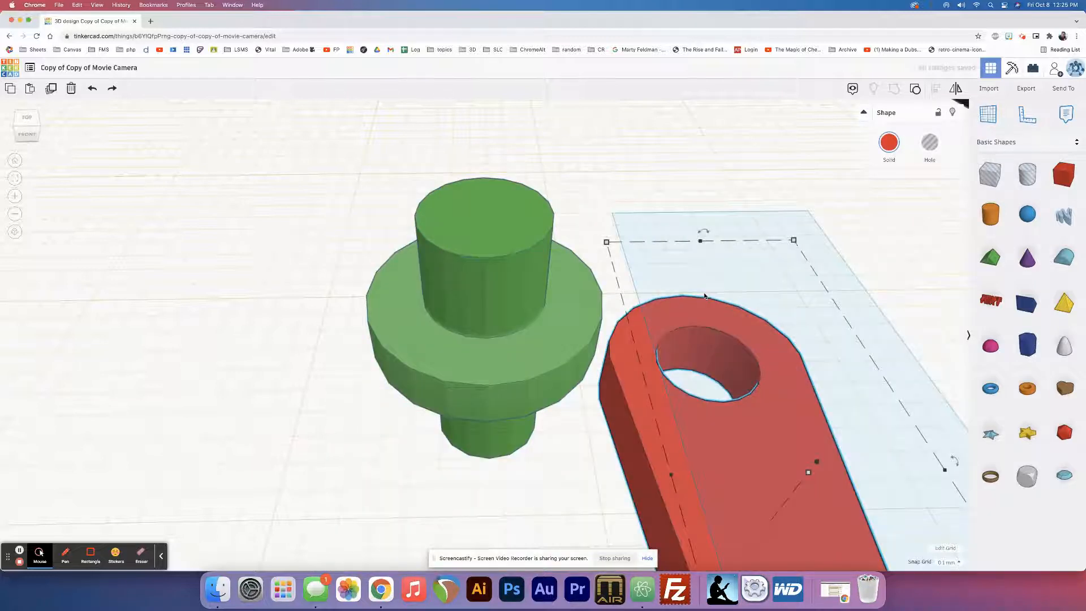
pyautogui.click(728, 176)
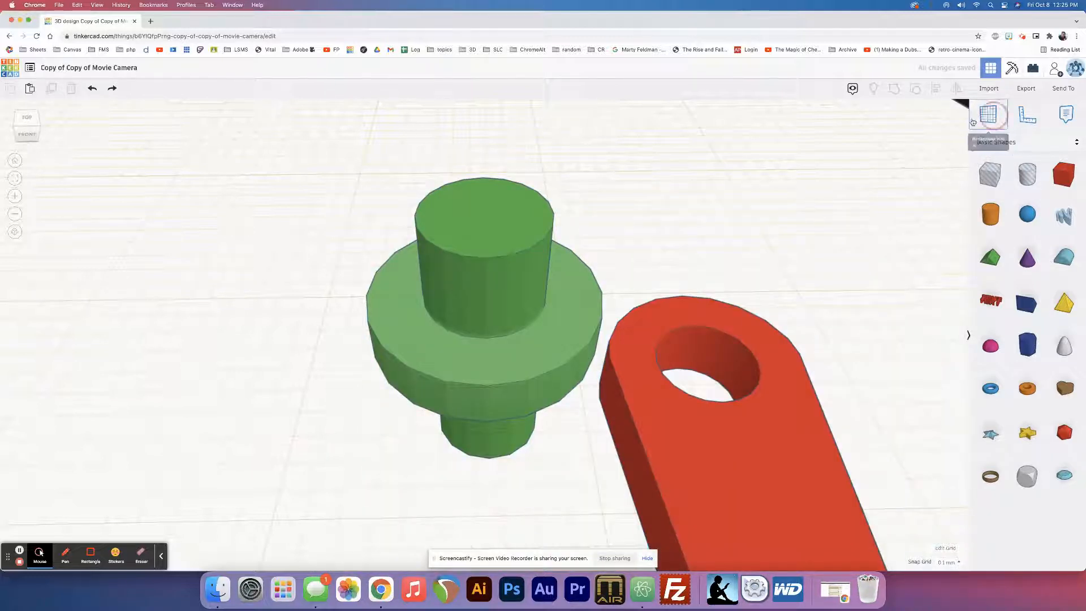
# Reset the workplane to the base grid and nudge the red crank arm sideways away from the green axle
pyautogui.click(988, 115)
pyautogui.click(758, 195)
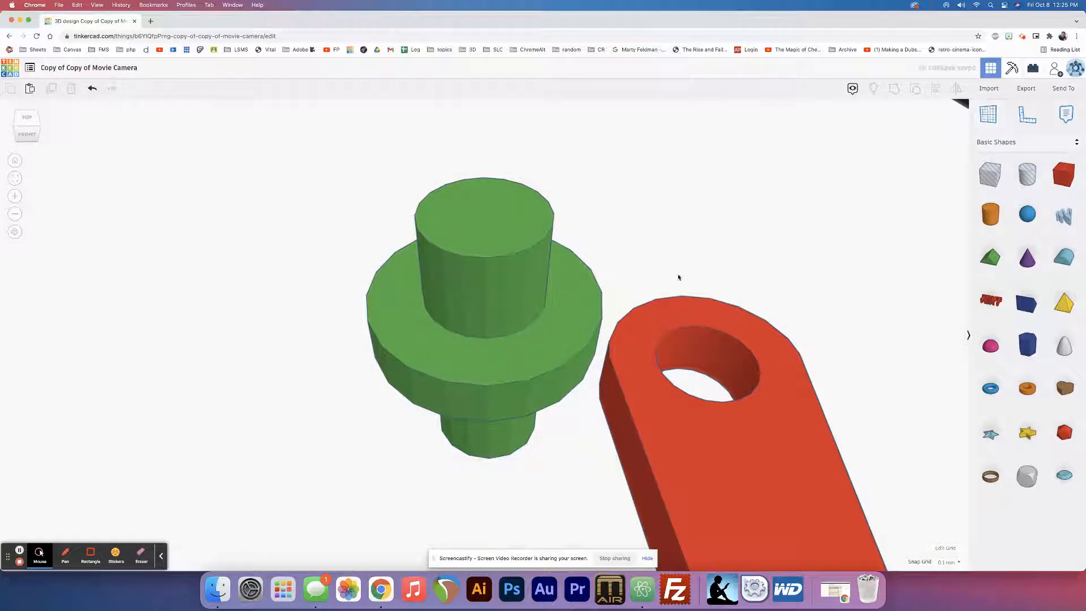
pyautogui.click(498, 261)
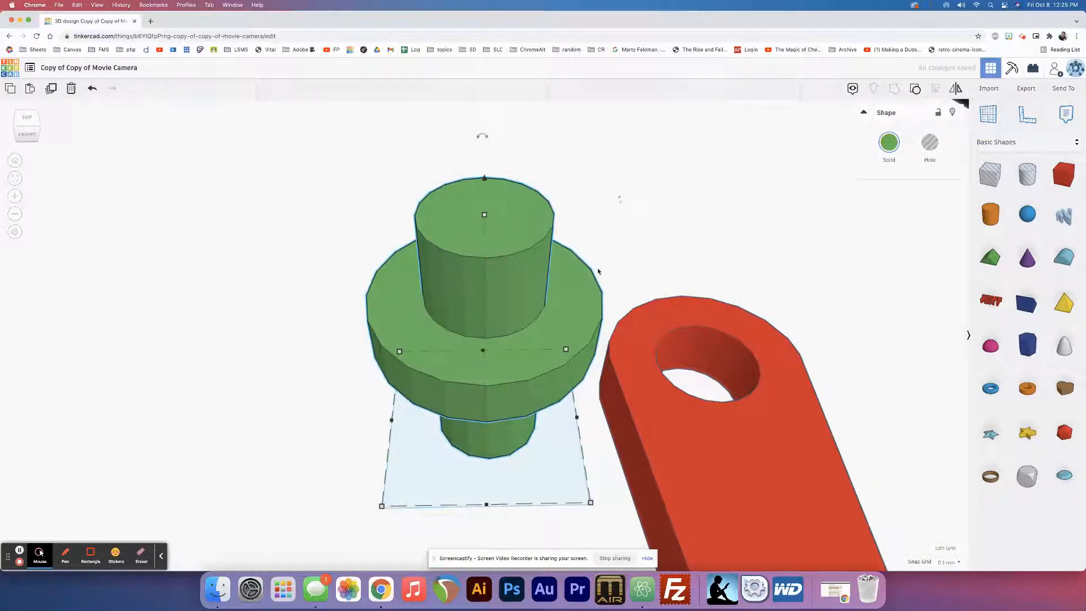
pyautogui.click(709, 354)
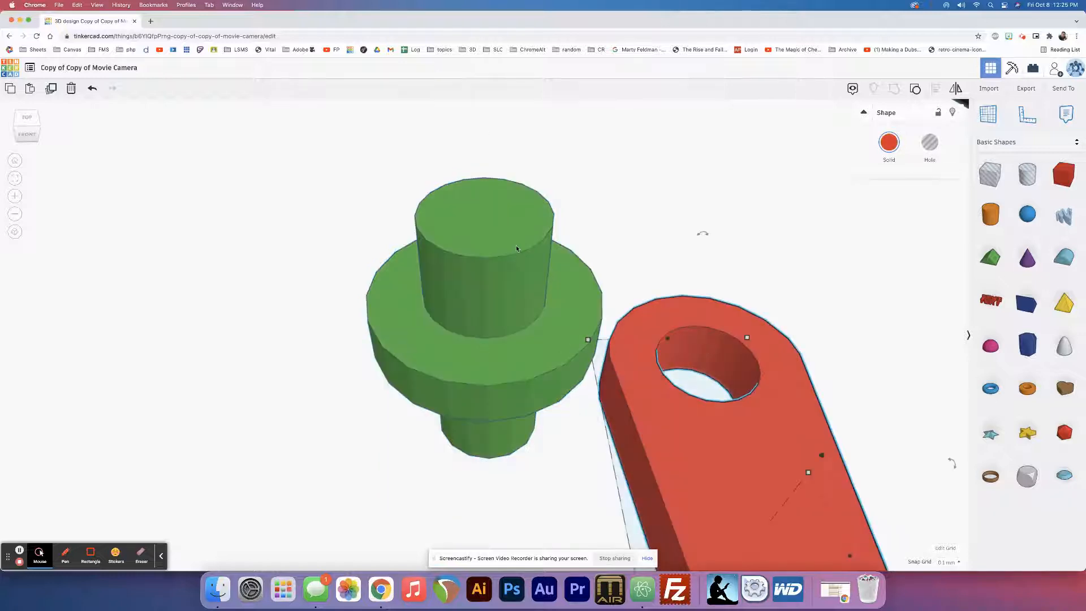
pyautogui.click(516, 247)
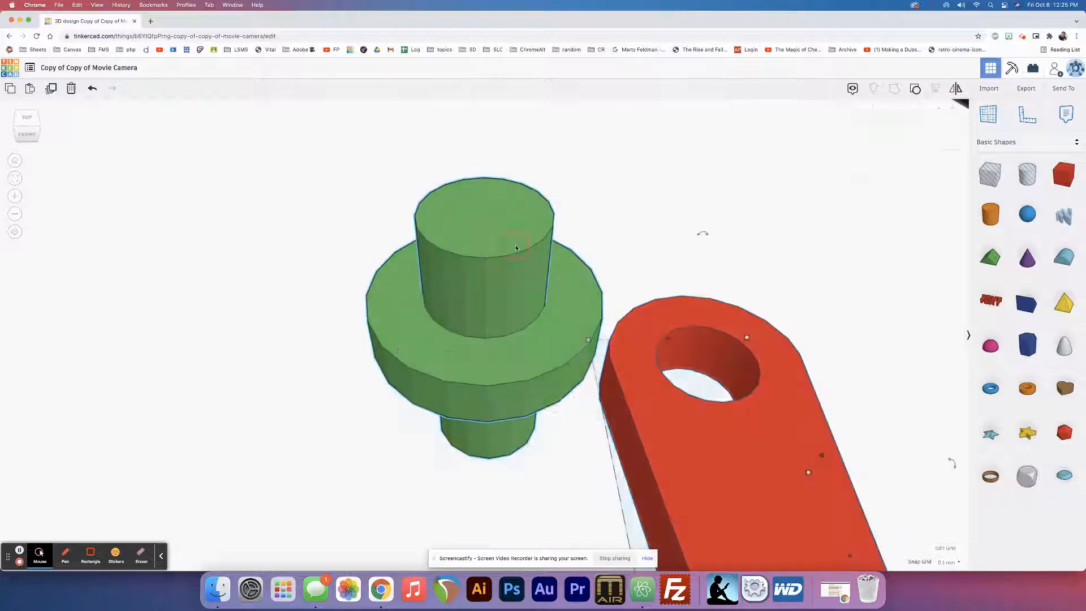
pyautogui.click(693, 321)
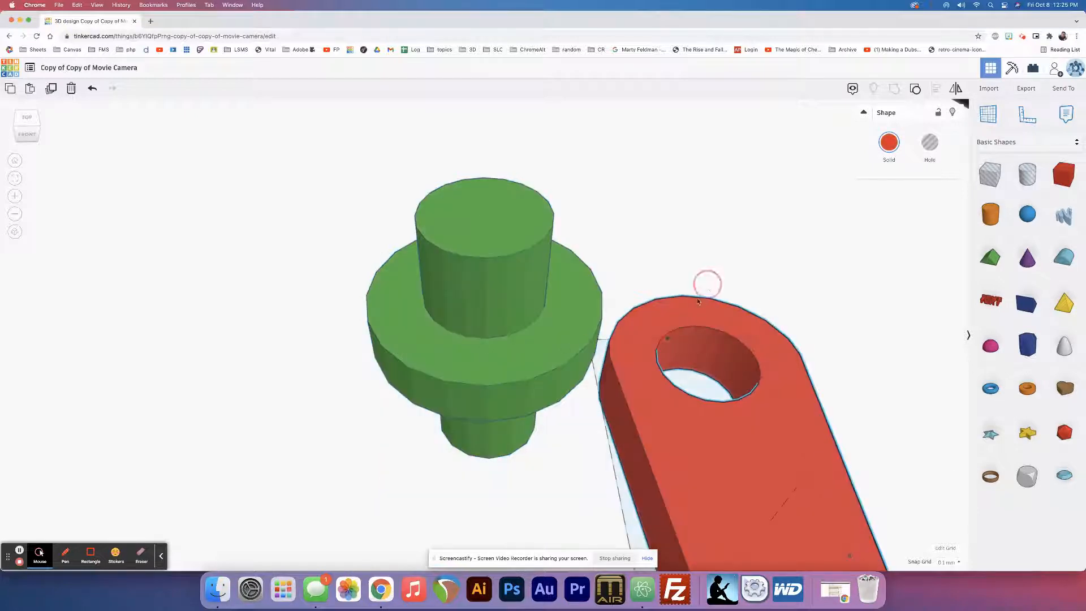
pyautogui.moveTo(708, 284); pyautogui.dragTo(684, 335, button='right')
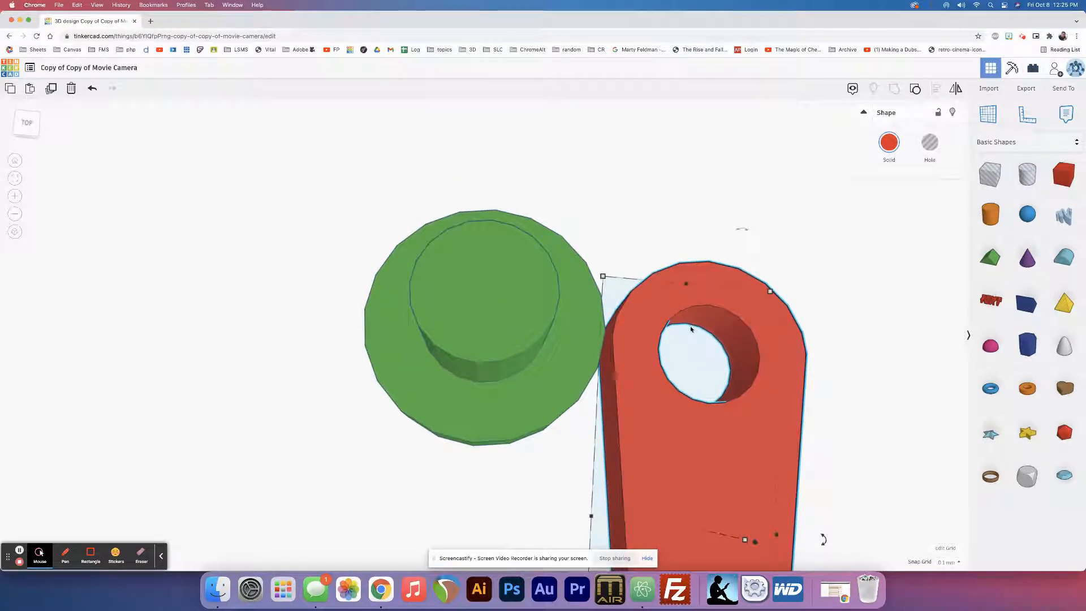
pyautogui.hotkey('shift', 'Right')
pyautogui.hotkey('shift', 'Right')
pyautogui.hotkey('shift', 'Right')
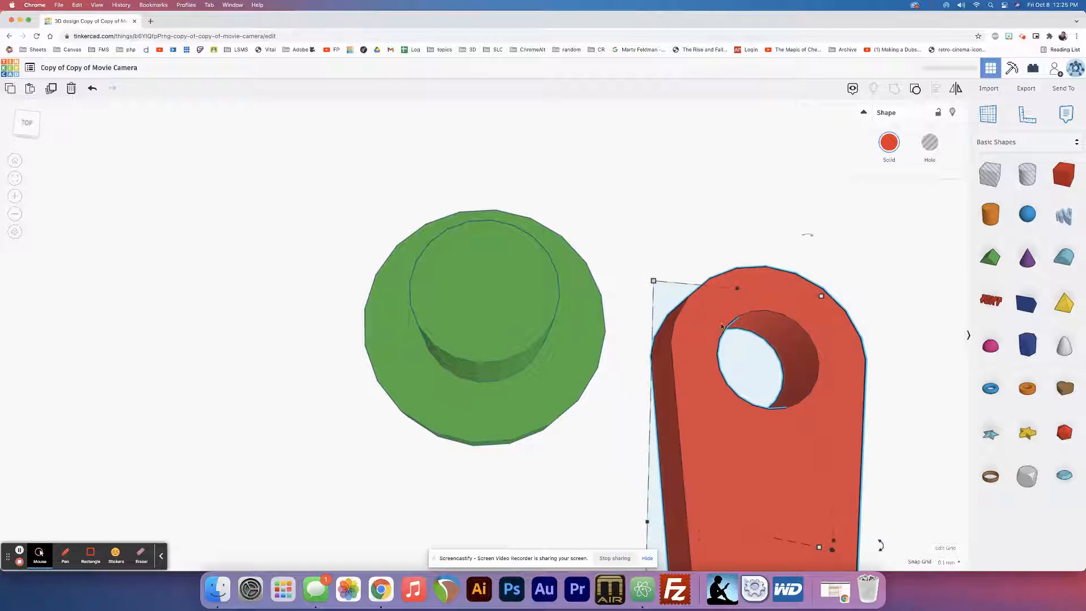
pyautogui.click(724, 208)
# Move the red crank arm about 52 mm and the green axle about 67 mm sideways onto the workplane's edge beside the camera
pyautogui.scroll(-5, 724, 208)
pyautogui.scroll(-5, 725, 210)
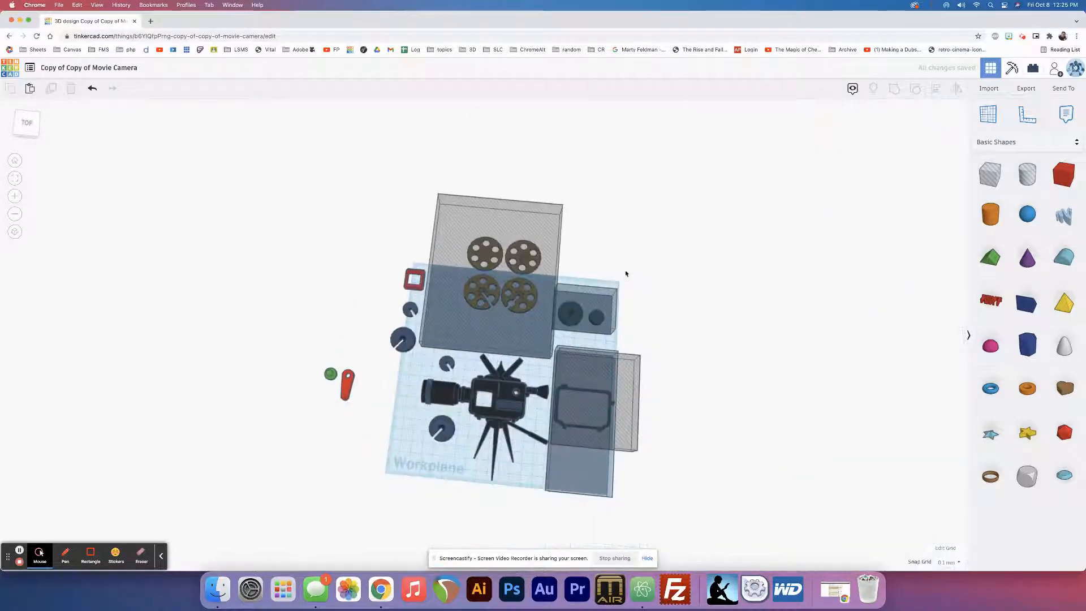
pyautogui.moveTo(373, 388); pyautogui.dragTo(429, 374, button='middle')
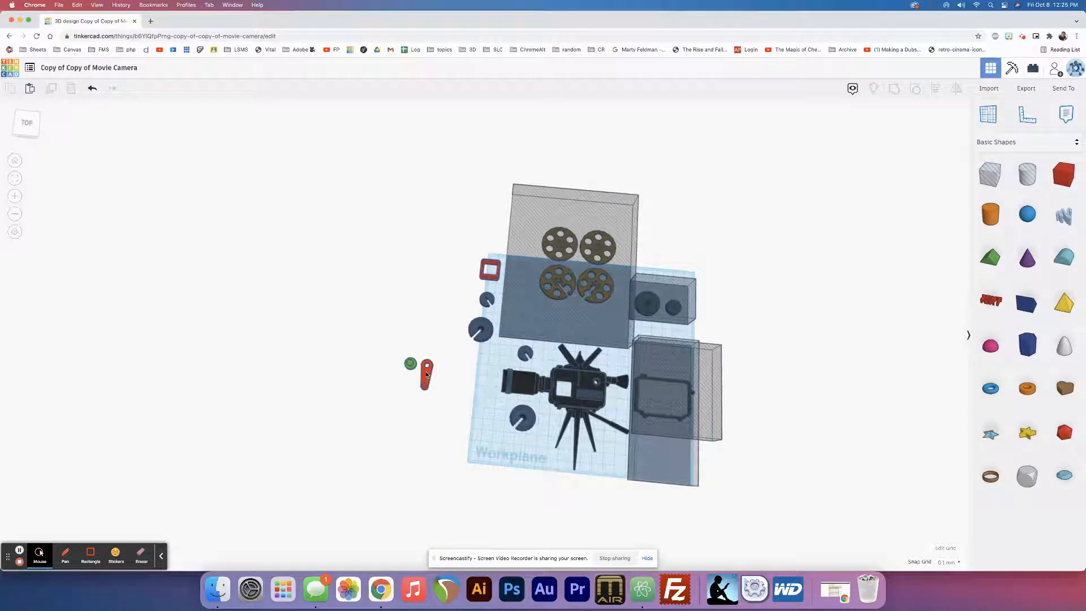
pyautogui.moveTo(427, 375); pyautogui.dragTo(480, 411)
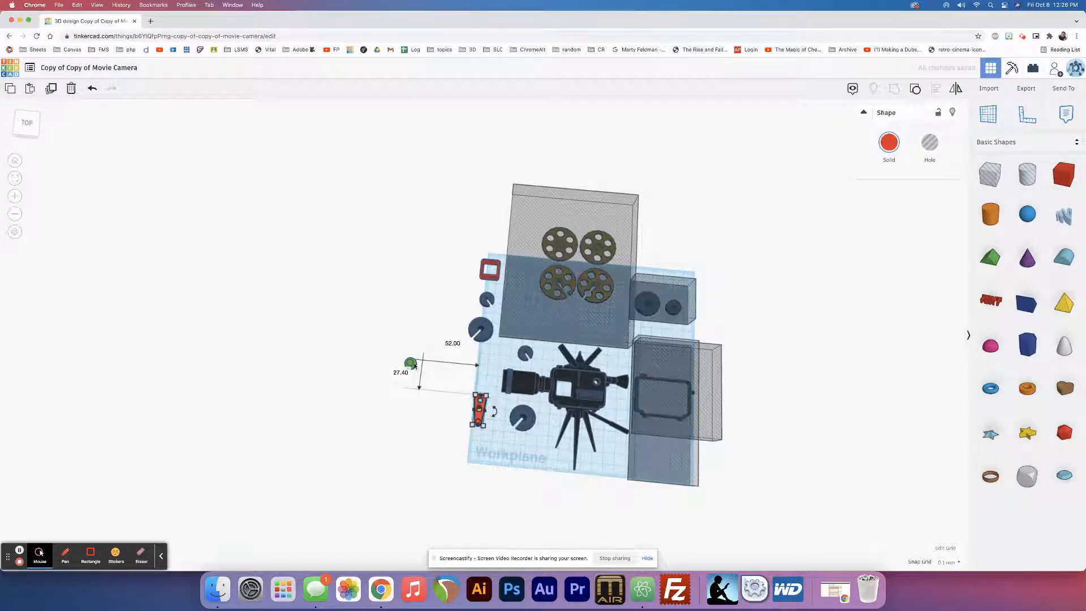
pyautogui.moveTo(414, 365); pyautogui.dragTo(485, 369)
pyautogui.scroll(5, 486, 369)
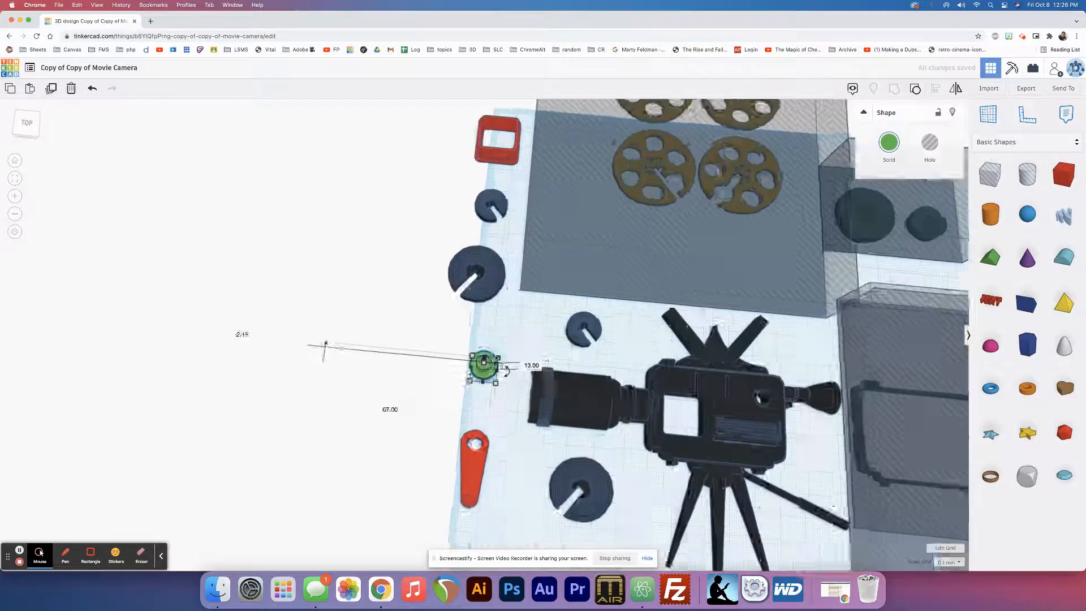
pyautogui.press('f')
pyautogui.scroll(-8, 569, 354)
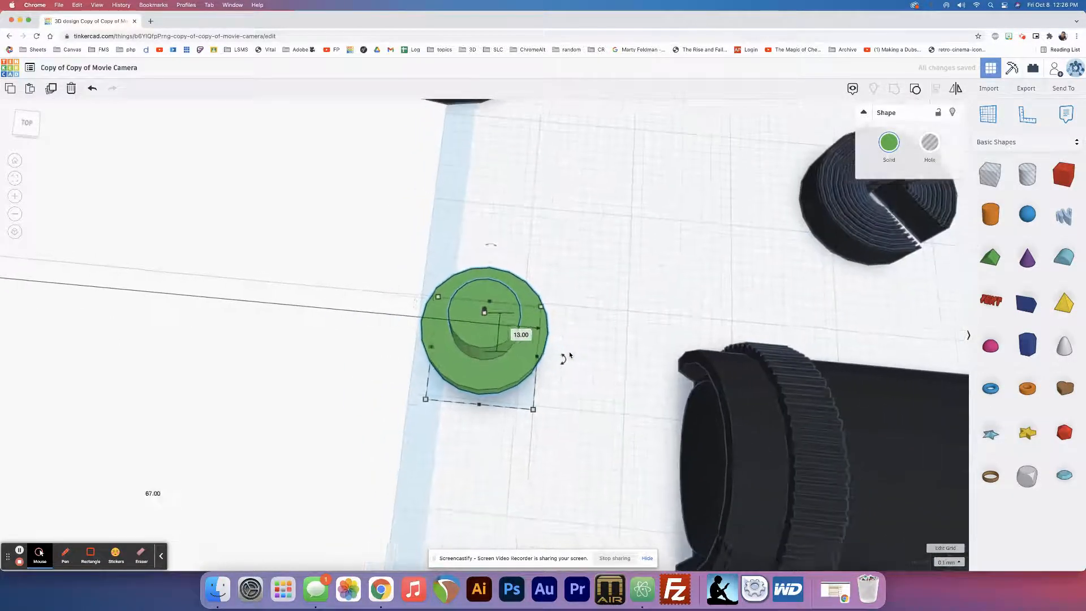
# Move the red crank arm about 14.7 mm closer to the green axle and nudge it sideways into line with the axle
pyautogui.scroll(-3, 548, 342)
pyautogui.moveTo(543, 337); pyautogui.dragTo(543, 308, button='middle')
pyautogui.scroll(3, 490, 402)
pyautogui.moveTo(474, 472); pyautogui.dragTo(484, 374)
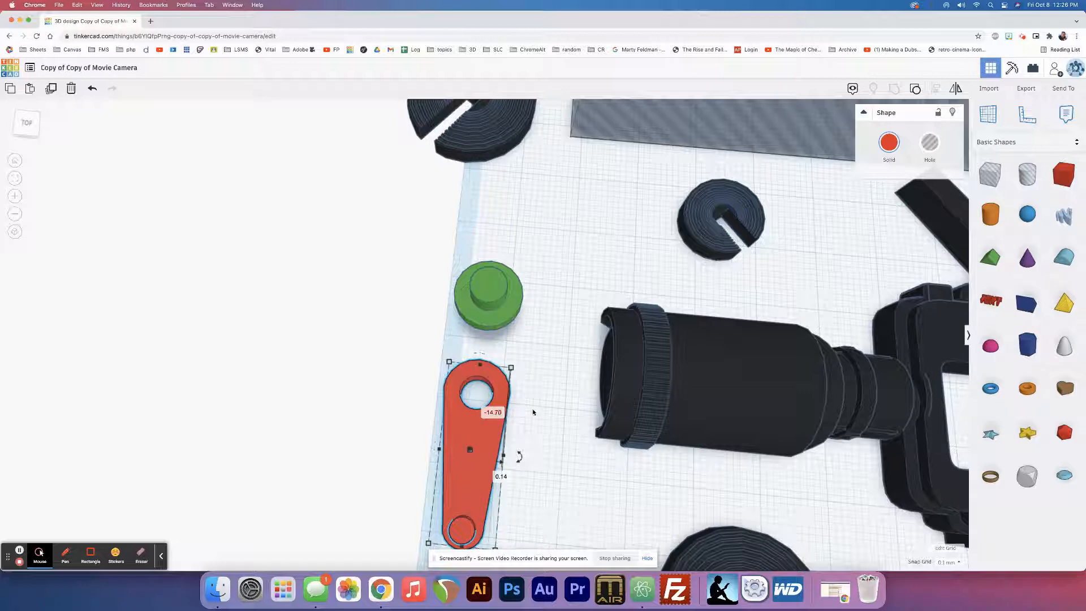
pyautogui.moveTo(533, 412); pyautogui.dragTo(545, 347, button='right')
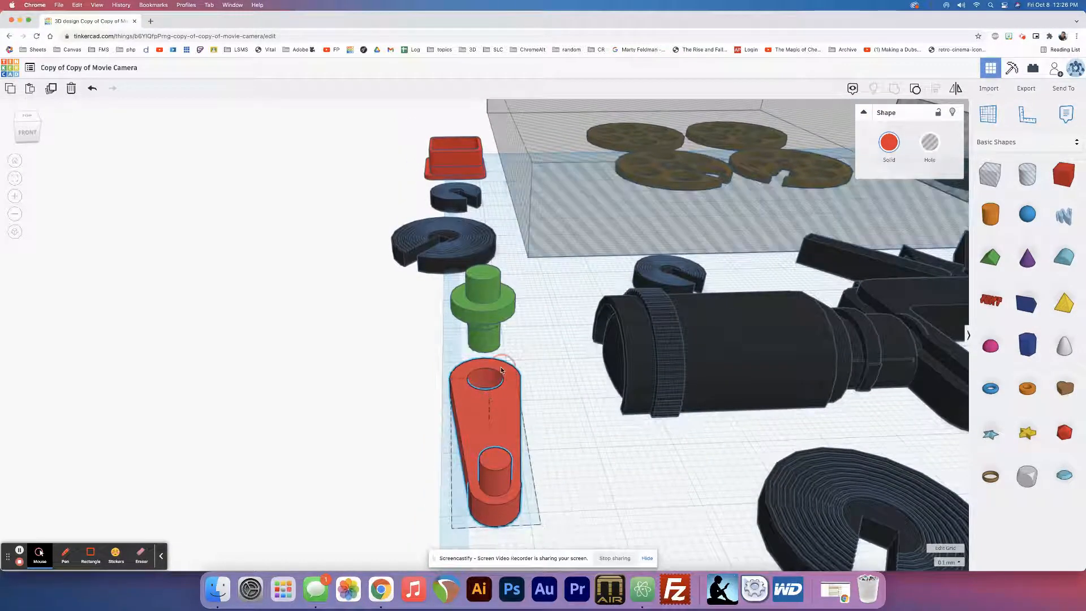
pyautogui.press('Right')
pyautogui.press('Right')
pyautogui.press('Right')
pyautogui.press('Right')
pyautogui.press('Right')
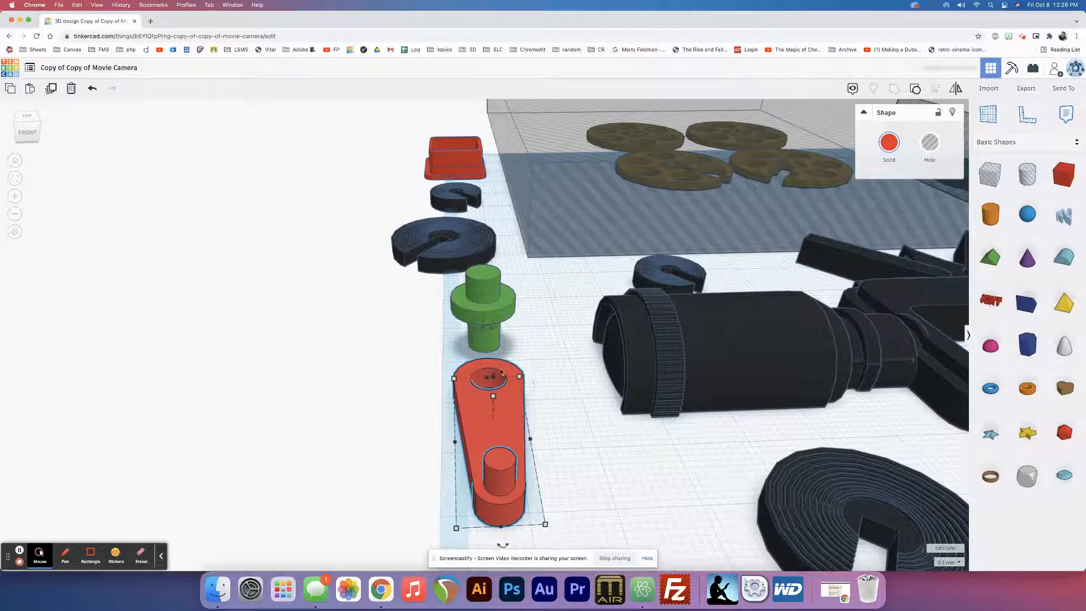
pyautogui.scroll(-6, 574, 405)
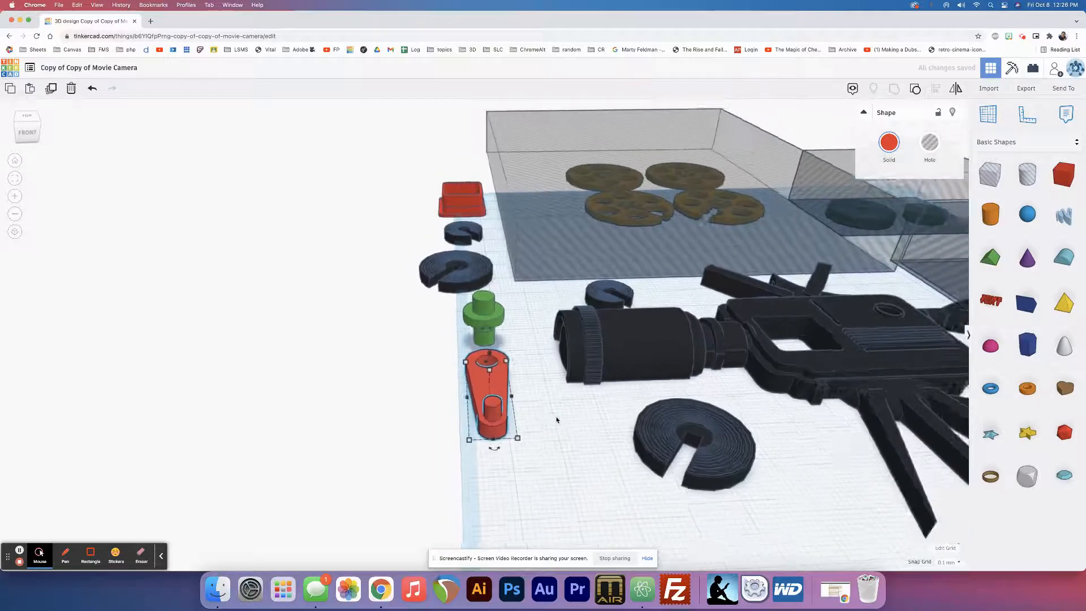
# Widen the box hole beside the camera to about 178 mm over the camera, and cover the red frame and neighbouring dark discs with another box hole
pyautogui.click(556, 420)
pyautogui.scroll(-4, 556, 420)
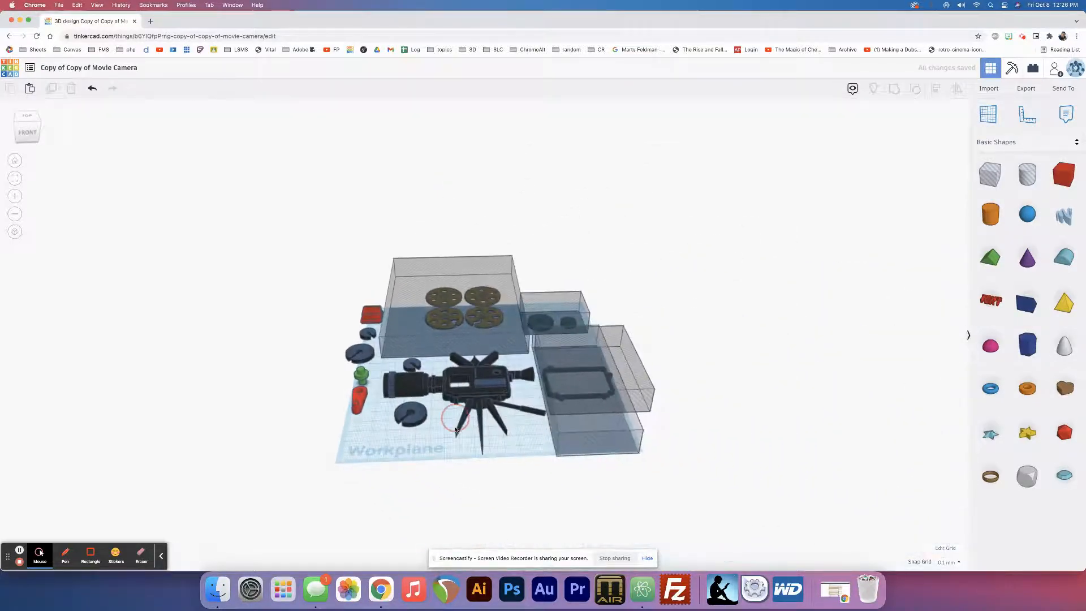
pyautogui.moveTo(556, 420); pyautogui.dragTo(555, 461, button='right')
pyautogui.click(555, 459)
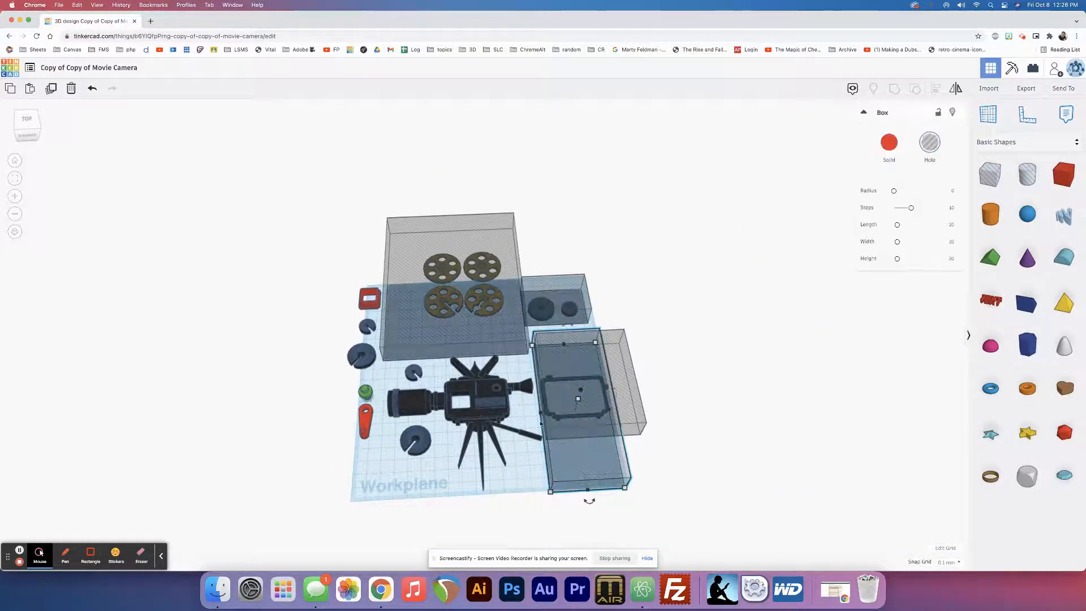
pyautogui.moveTo(542, 415); pyautogui.dragTo(384, 411)
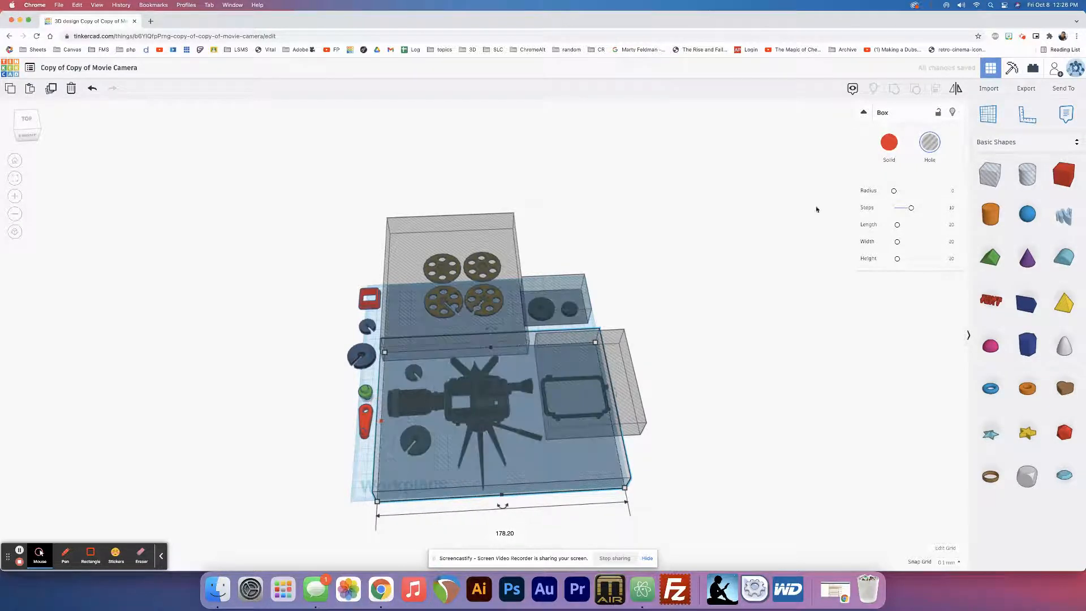
pyautogui.moveTo(993, 174); pyautogui.dragTo(385, 374)
pyautogui.click(721, 248)
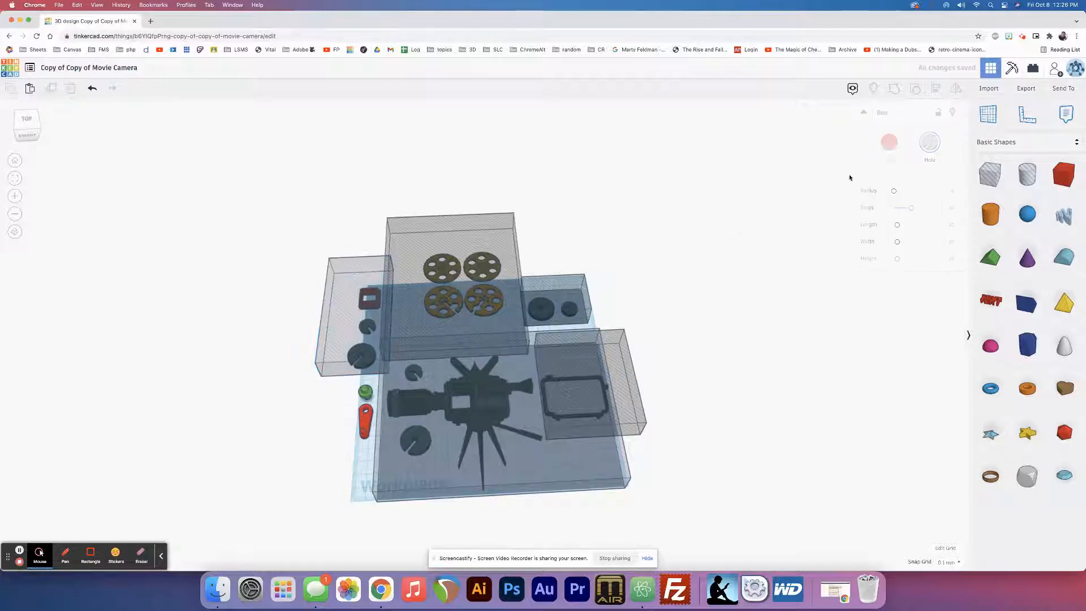
# Export everything in the design as an STL file for 3D printing
pyautogui.click(1024, 86)
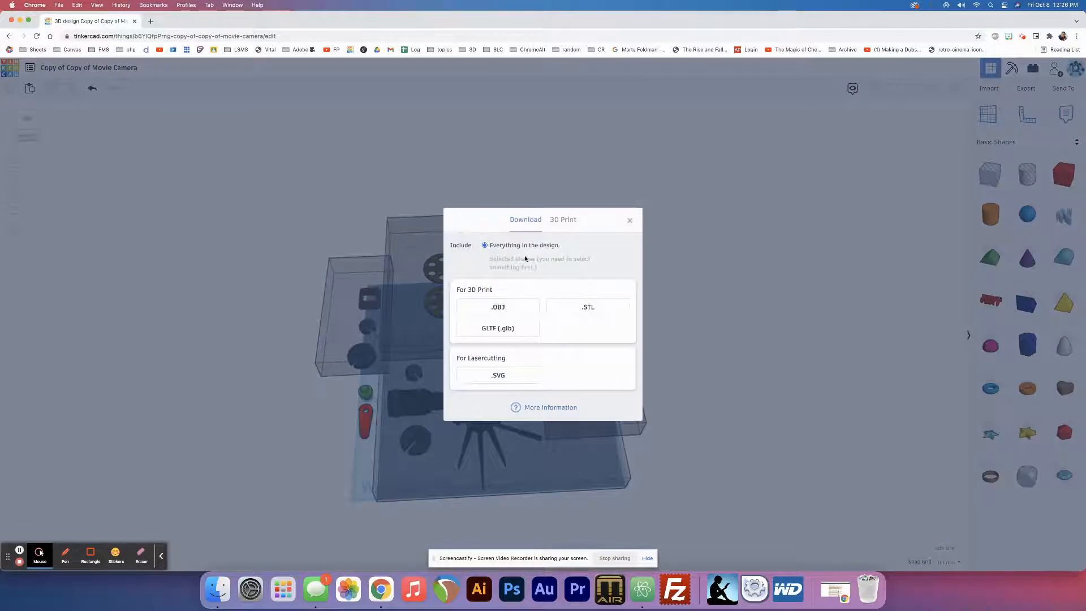
pyautogui.click(577, 308)
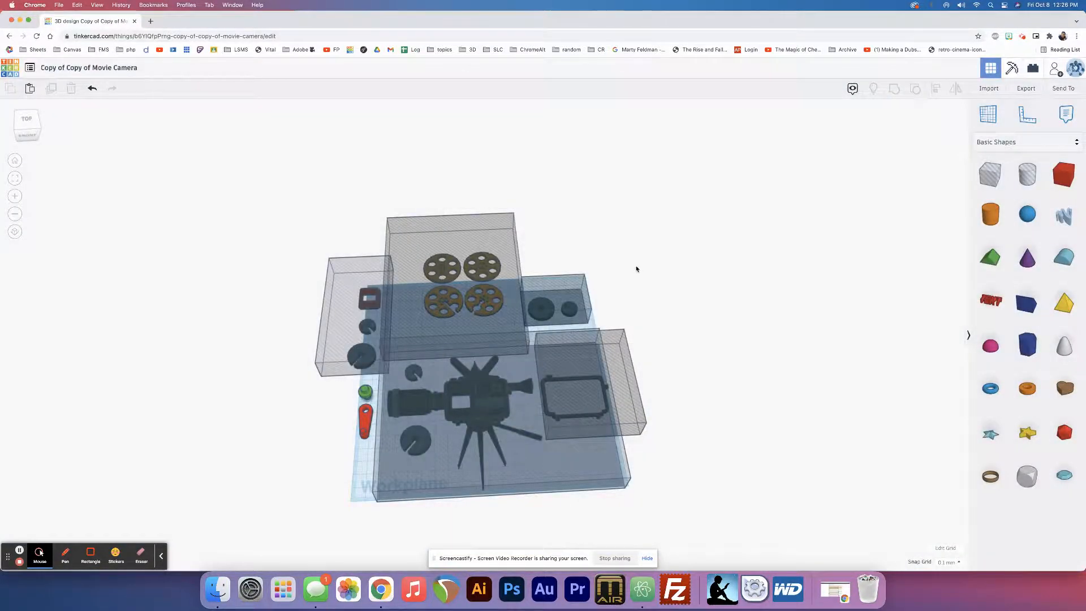